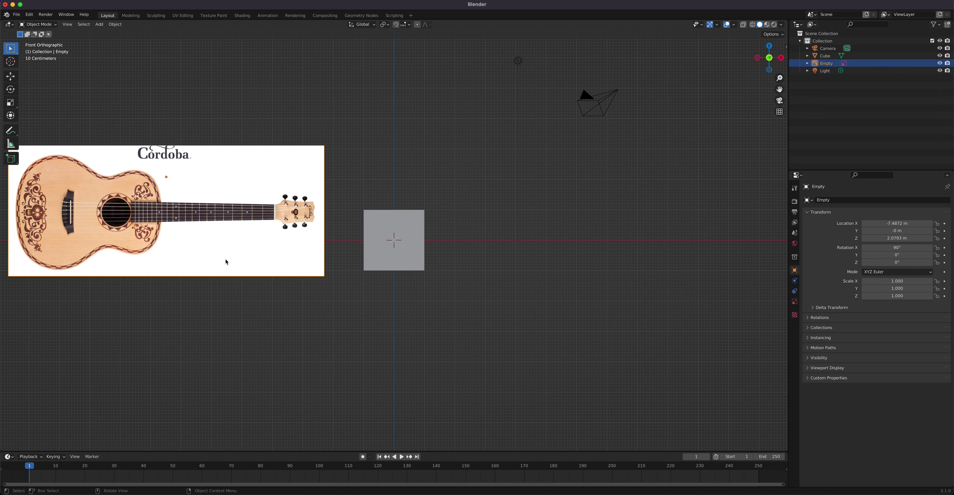
# - Rotate the guitar reference image by -90° to stand upright and move it to about X -1.19 m, Z 1.60 m
pyautogui.write('r-90')
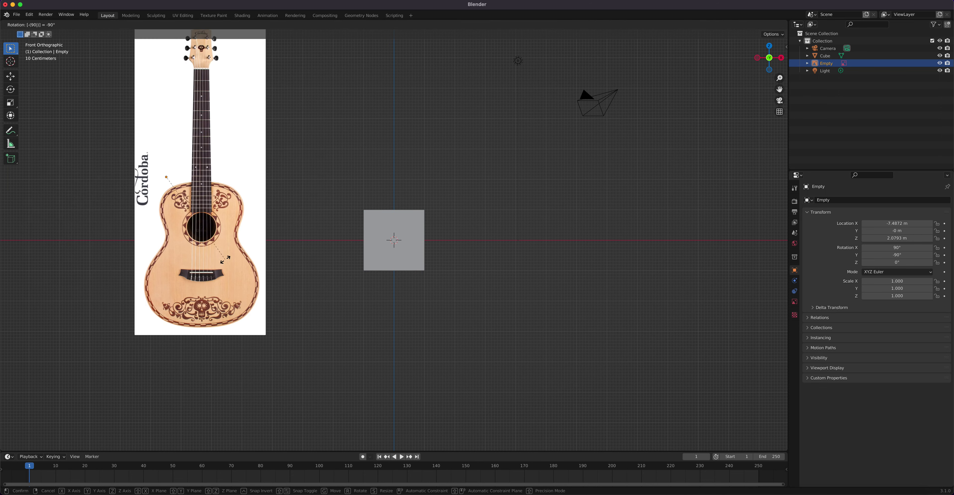
pyautogui.press('Return')
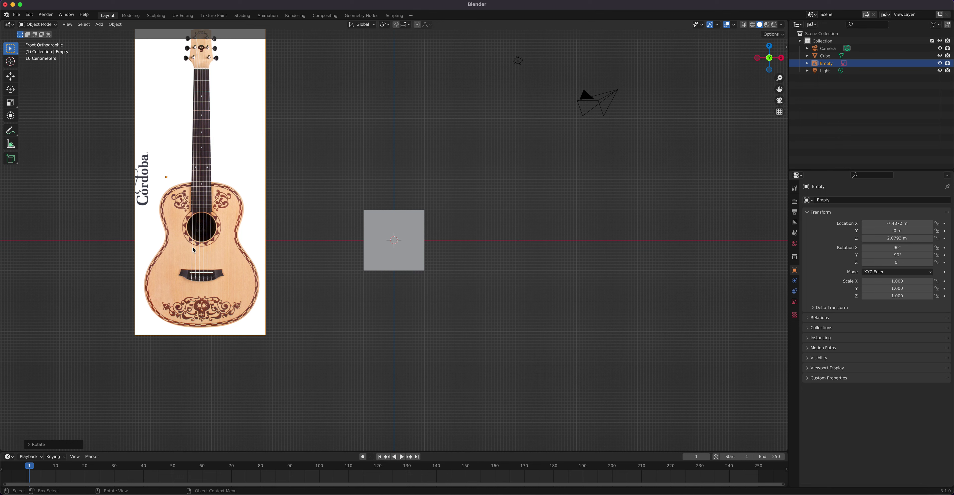
pyautogui.press('g')
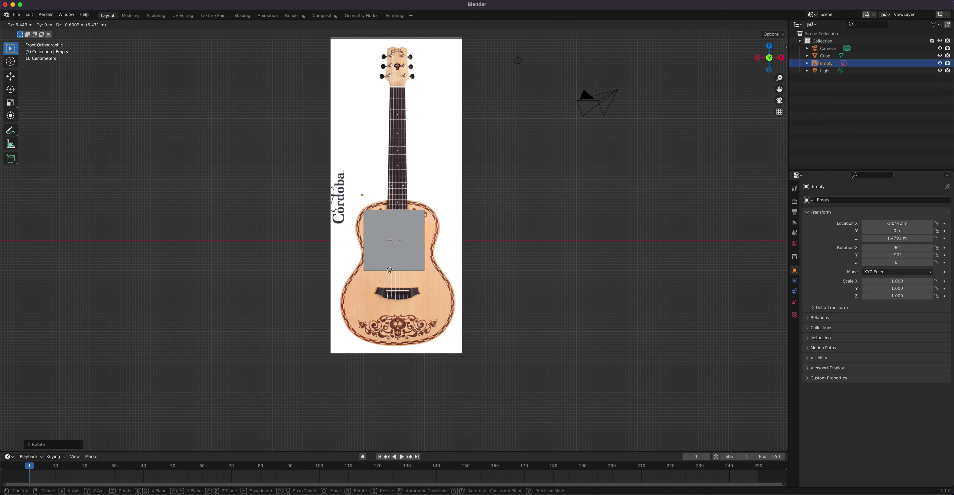
pyautogui.click(387, 272)
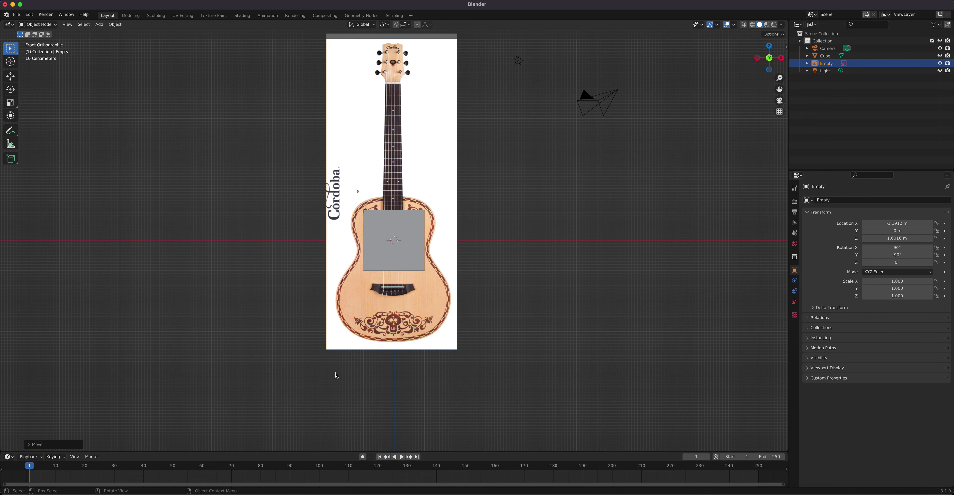
# - Delete the default cube in front of the guitar reference image
pyautogui.scroll(5, 394, 332)
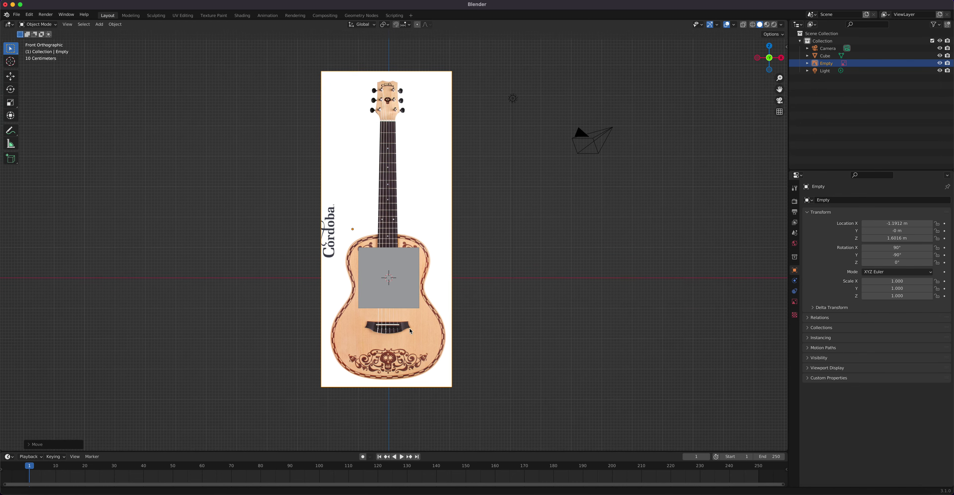
pyautogui.scroll(2, 418, 331)
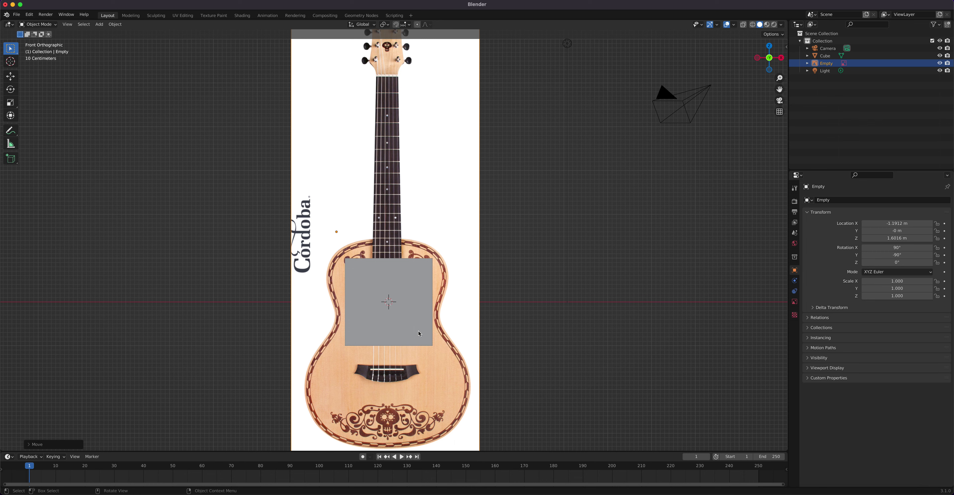
pyautogui.scroll(-1, 418, 330)
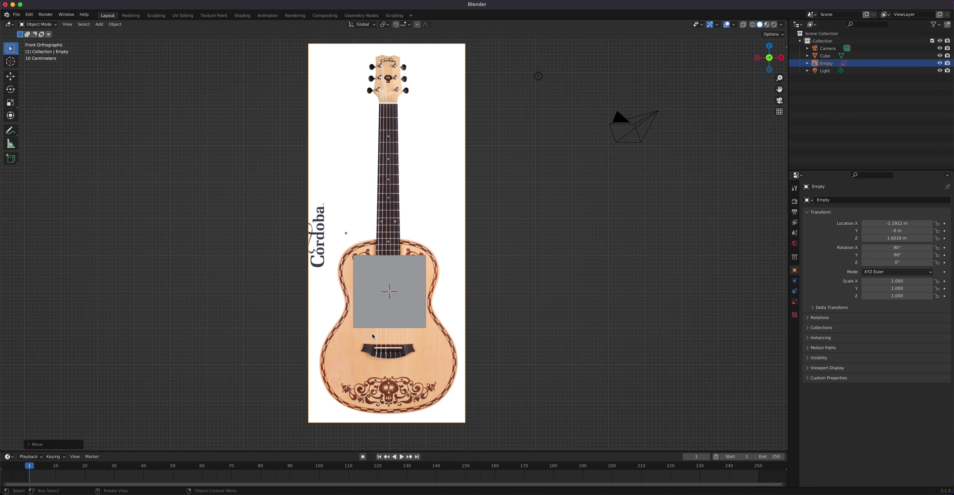
pyautogui.scroll(1, 414, 310)
pyautogui.click(413, 310)
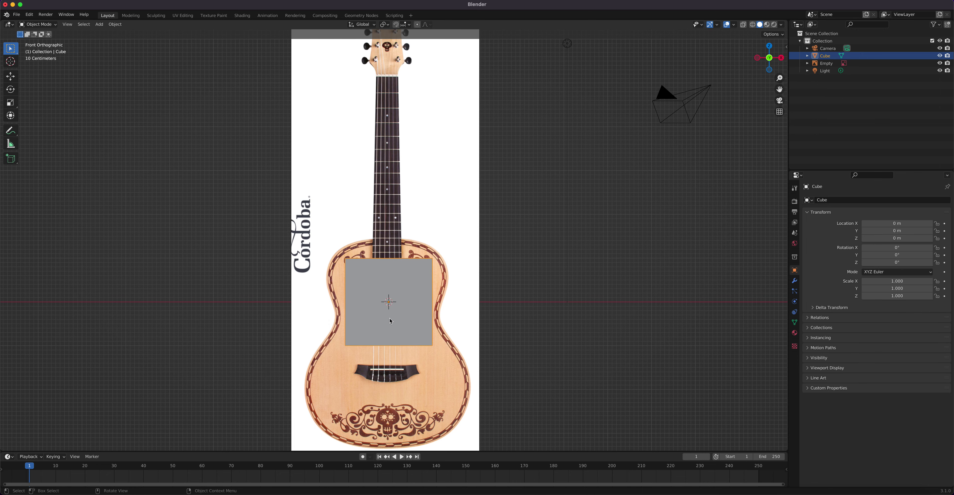
pyautogui.scroll(-3, 425, 322)
pyautogui.scroll(1, 425, 323)
pyautogui.scroll(1, 424, 323)
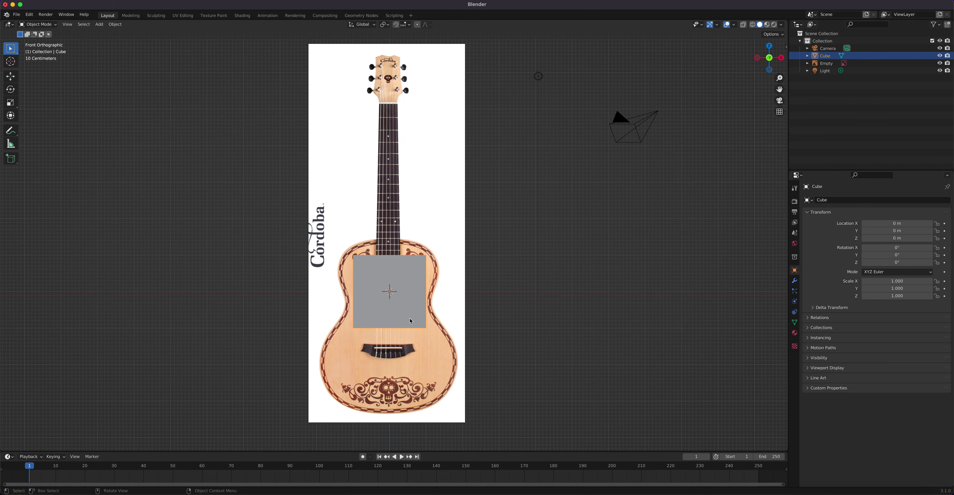
pyautogui.press('Delete')
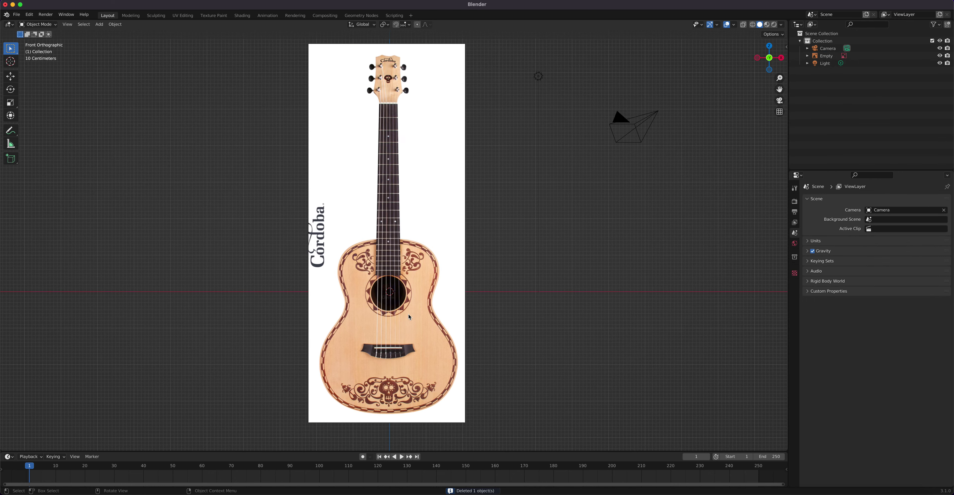
# - Add a mesh cylinder at the world origin and rotate it 90° about the X axis
pyautogui.scroll(3, 403, 318)
pyautogui.keyDown('shift'); pyautogui.moveTo(404, 319); pyautogui.dragTo(422, 187, button='middle'); pyautogui.keyUp('shift')
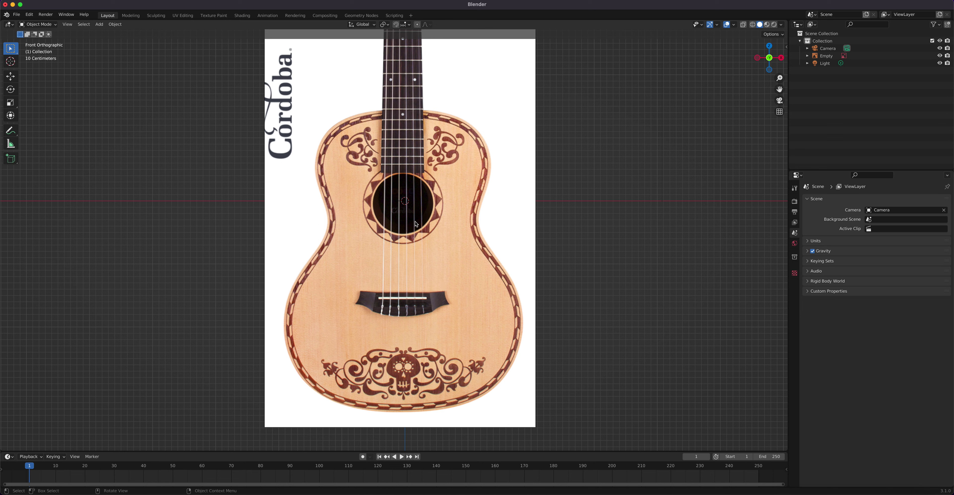
pyautogui.hotkey('shift', 'a')
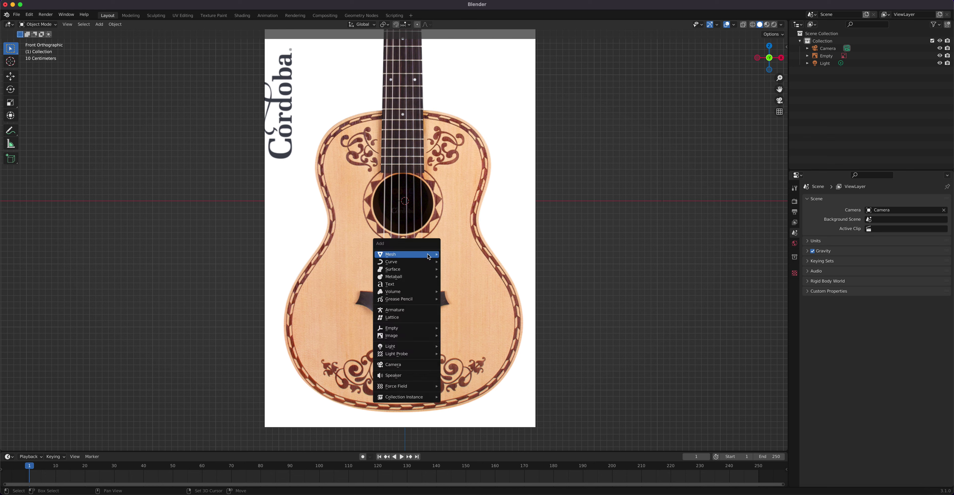
pyautogui.moveTo(422, 254)
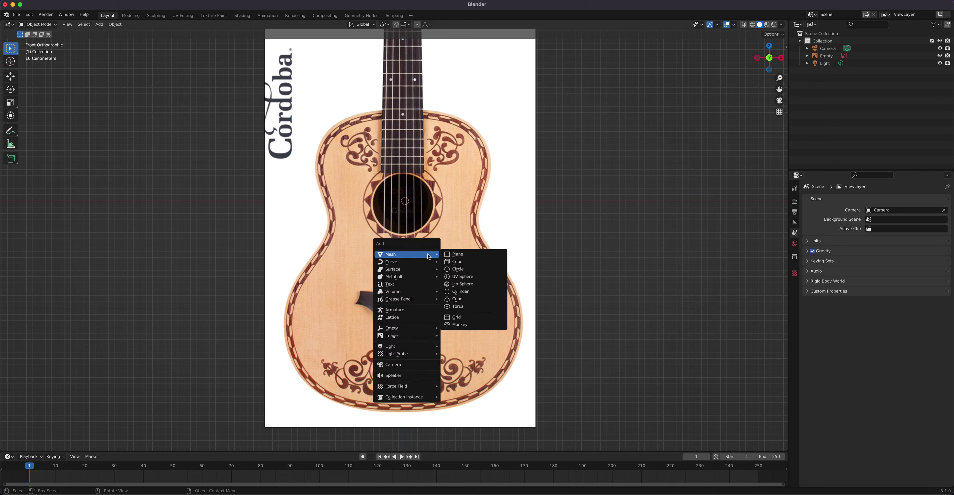
pyautogui.click(480, 292)
pyautogui.click(31, 444)
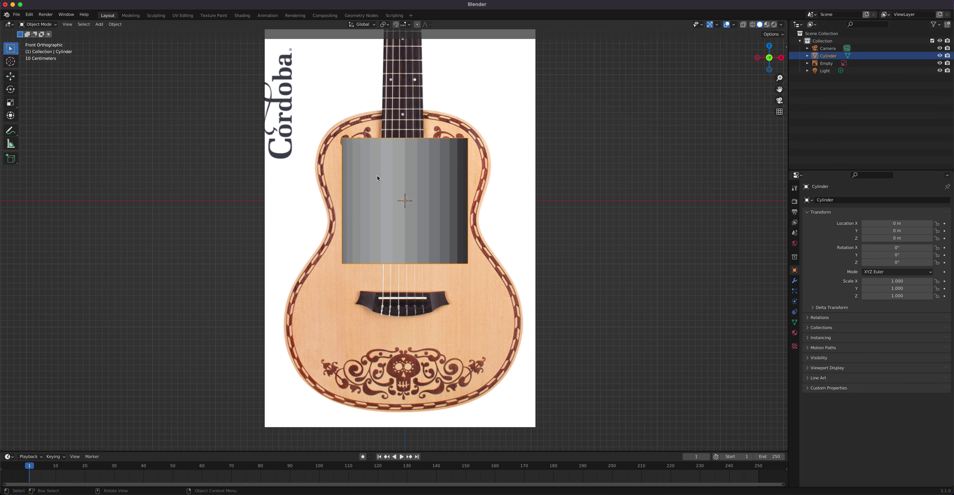
pyautogui.press('r')
pyautogui.write('x90')
pyautogui.press('Return')
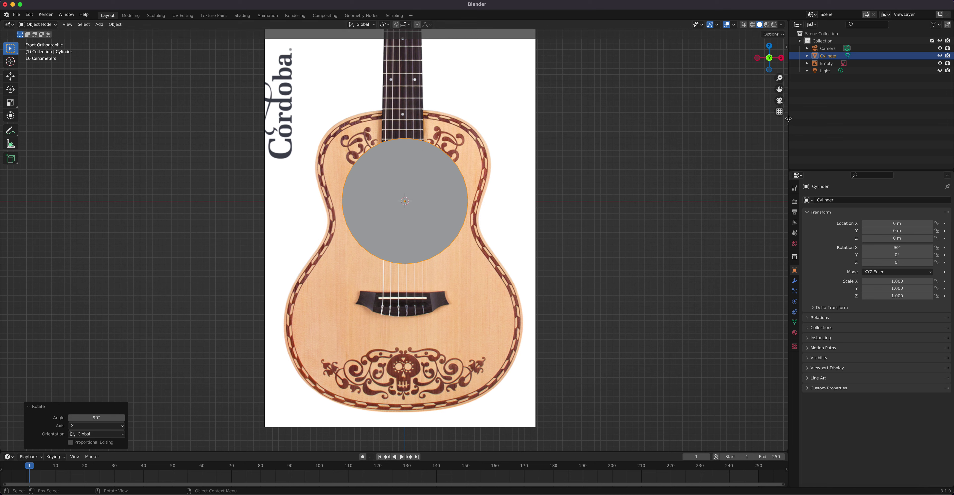
# - Dock the Shortcut VUr display to Left with Offset X 116 and Offset Y 308
pyautogui.press('n')
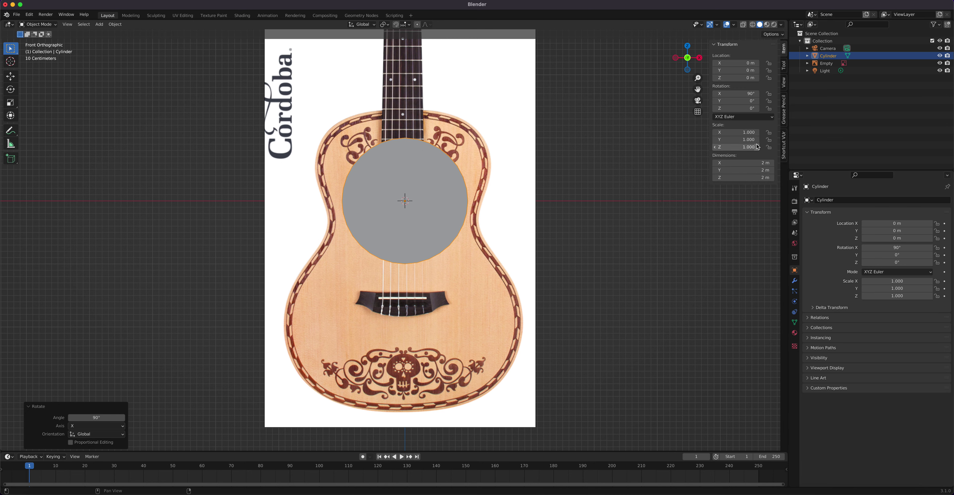
pyautogui.click(786, 148)
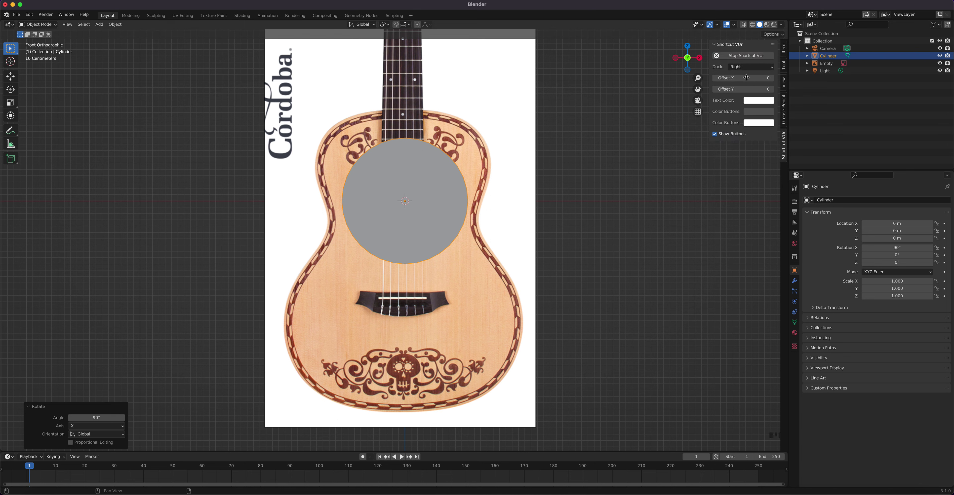
pyautogui.click(746, 67)
pyautogui.click(742, 79)
pyautogui.moveTo(741, 79); pyautogui.dragTo(774, 89)
# - Enable X-ray display, enlarge the guitar reference image to about 1.36 scale and move its sound hole behind the cylinder
pyautogui.click(742, 24)
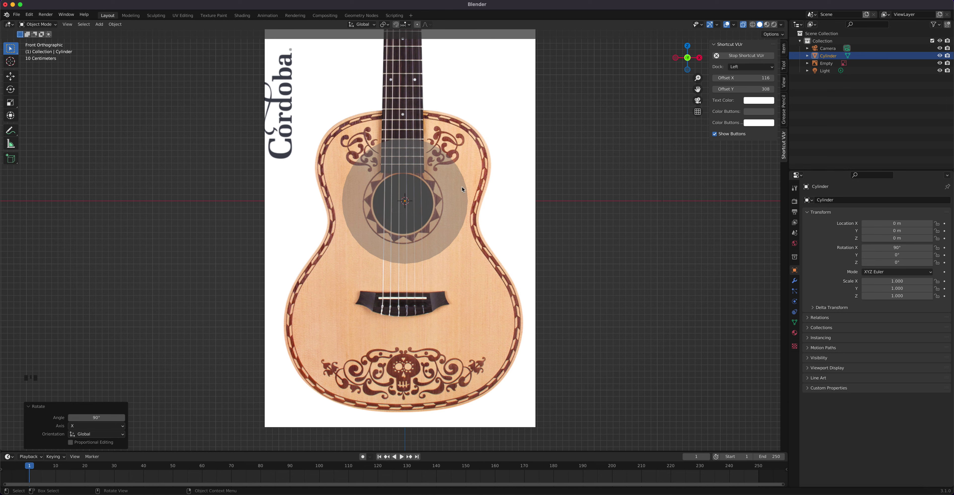
pyautogui.click(483, 174)
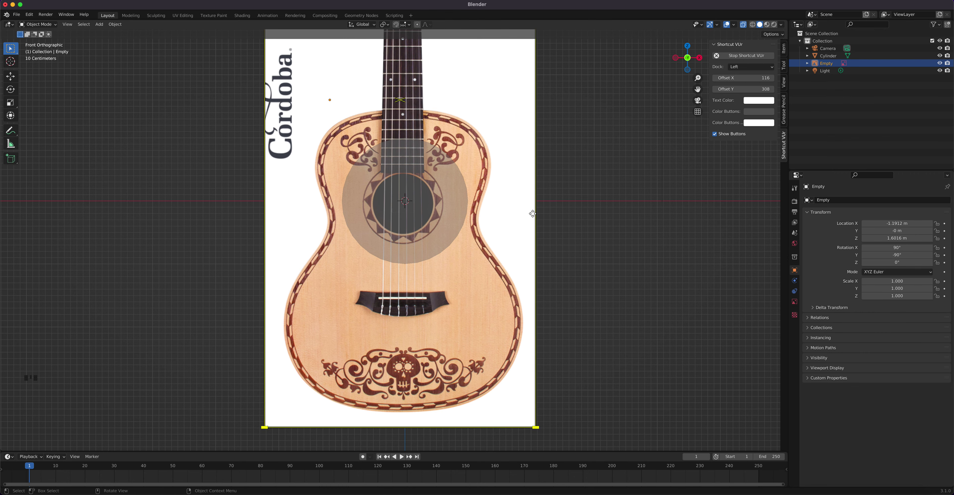
pyautogui.press('s')
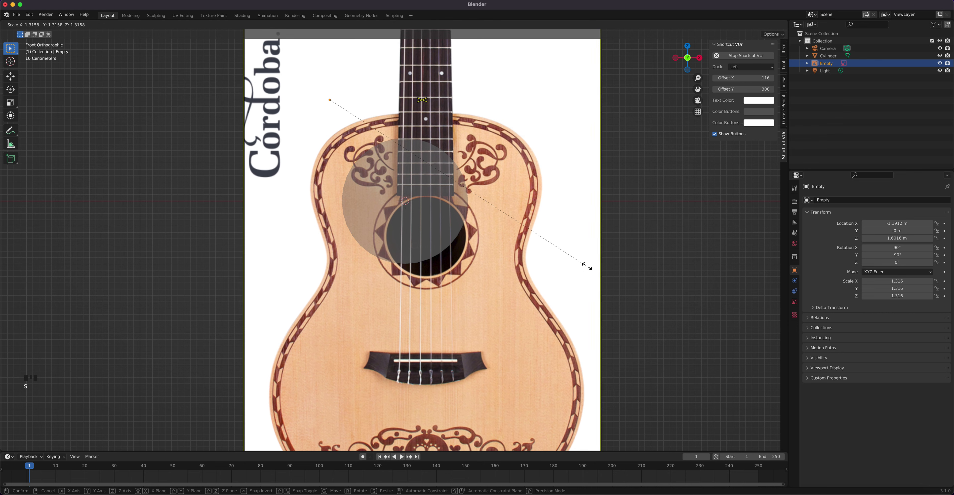
pyautogui.click(594, 275)
pyautogui.press('g')
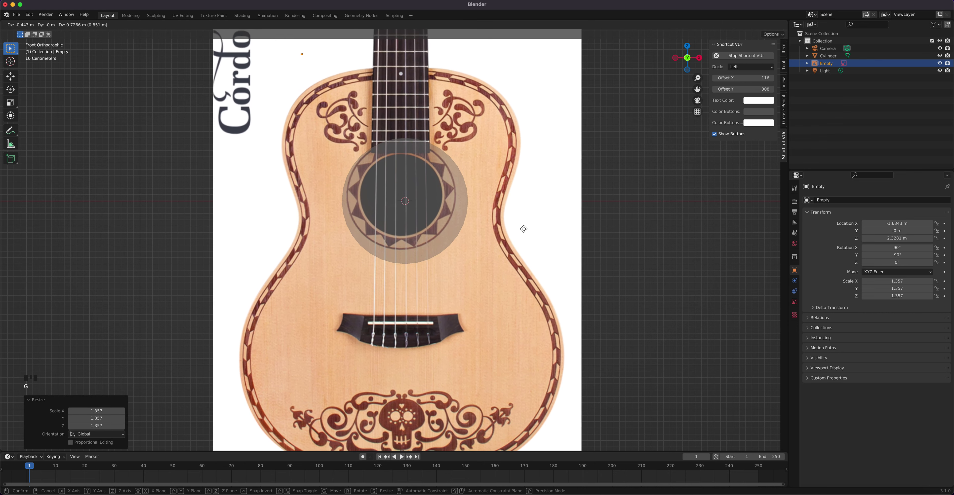
pyautogui.click(527, 232)
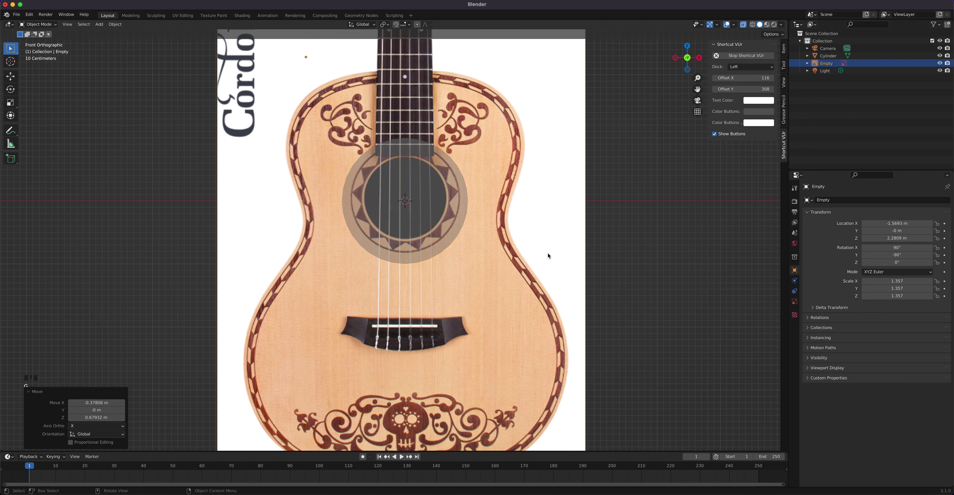
# - Enlarge the reference image further to about 2.01 scale and recentre its sound hole on the cylinder
pyautogui.press('s')
pyautogui.click(609, 301)
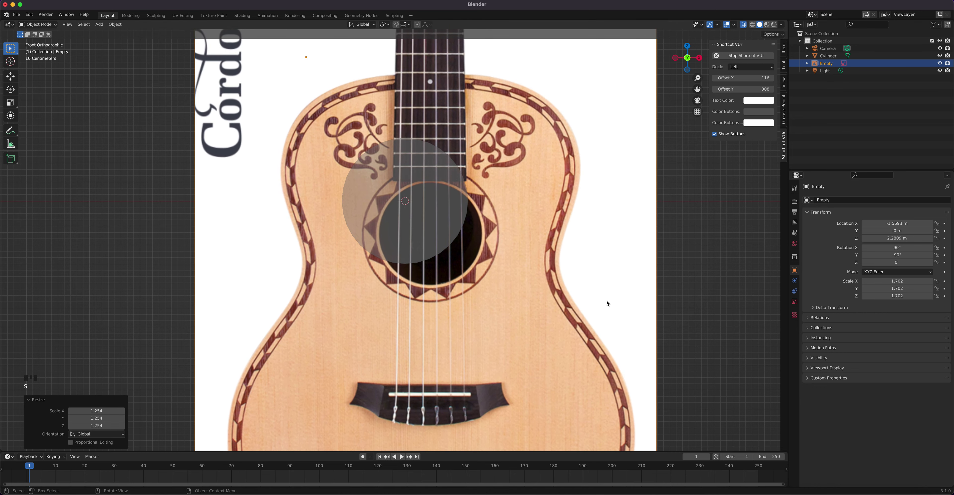
pyautogui.press('g')
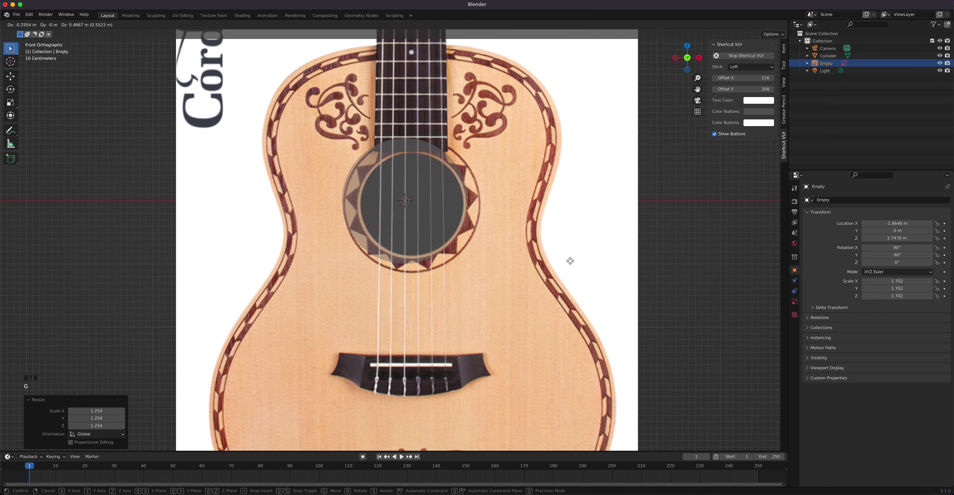
pyautogui.click(582, 270)
pyautogui.press('s')
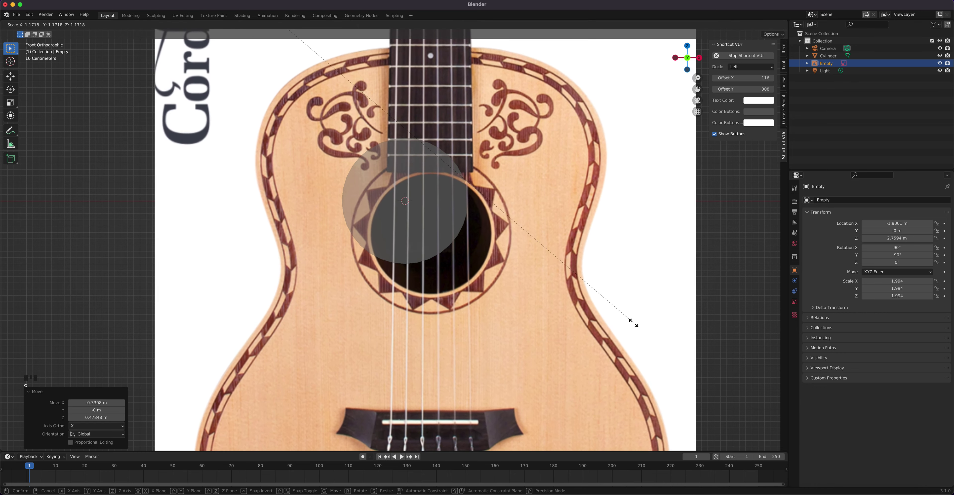
pyautogui.click(625, 319)
pyautogui.click(512, 264)
pyautogui.click(606, 289)
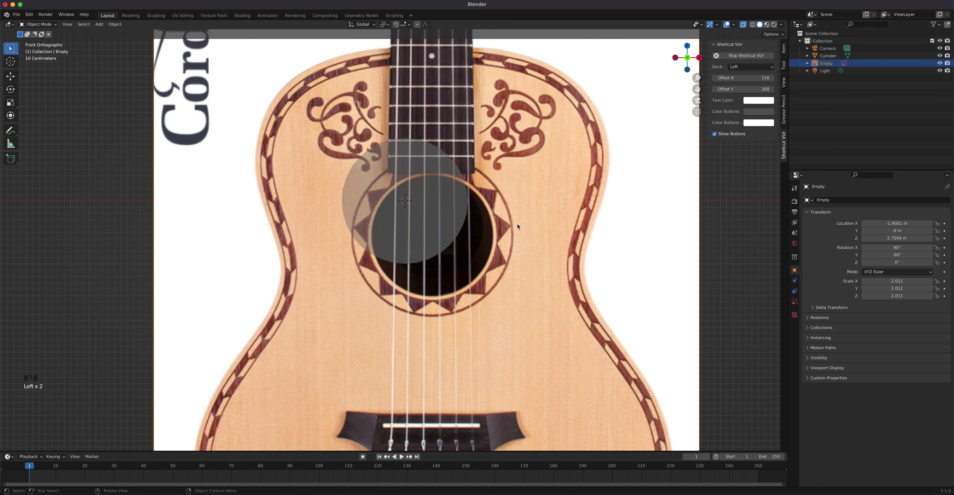
pyautogui.press('g')
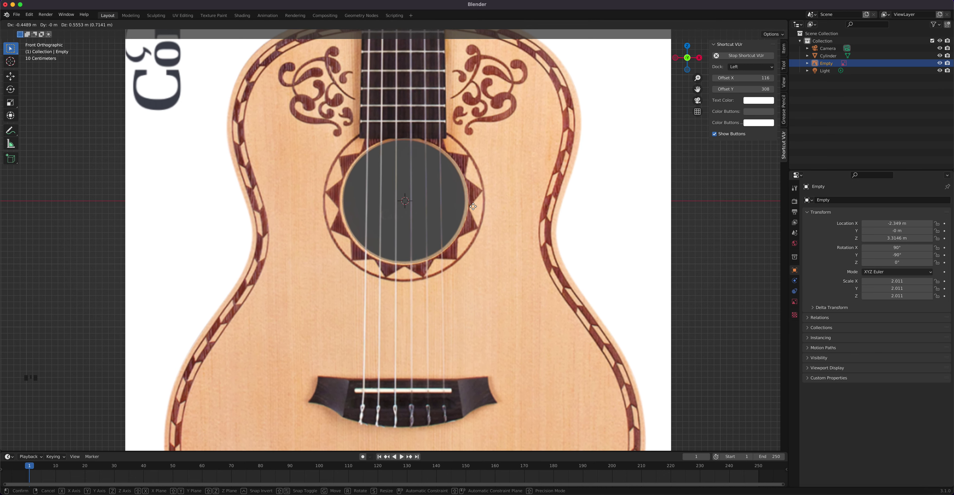
pyautogui.click(474, 206)
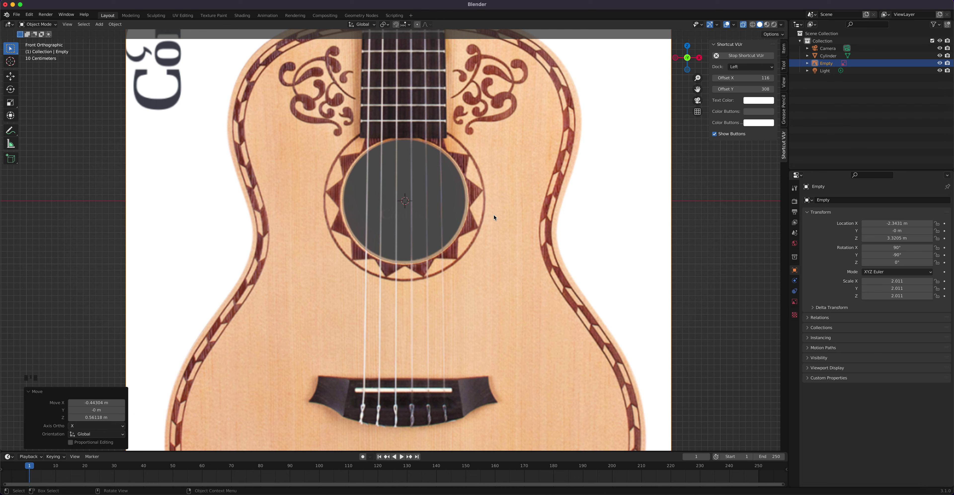
# - Fine-tune the reference image to about 2.00 scale and X -2.32 m, Z 3.30 m, matching the sound hole to the cylinder's edge
pyautogui.scroll(2, 438, 230)
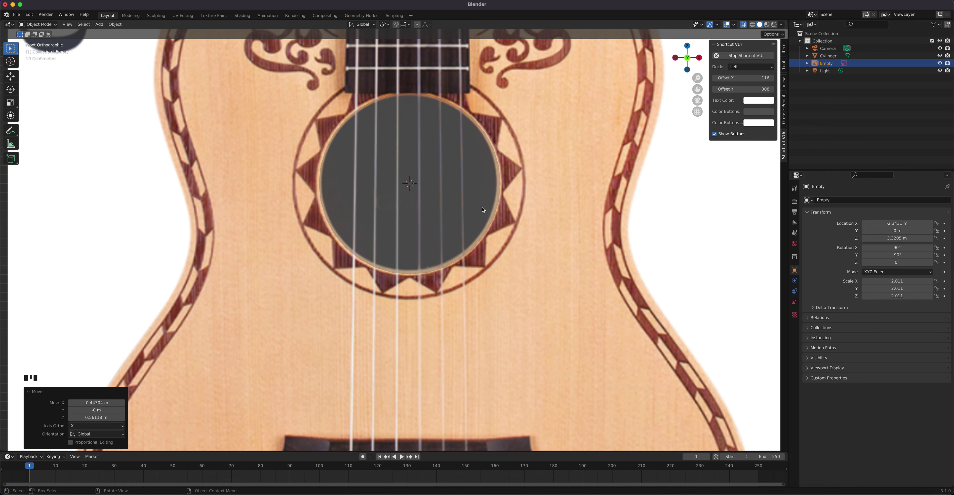
pyautogui.press('s')
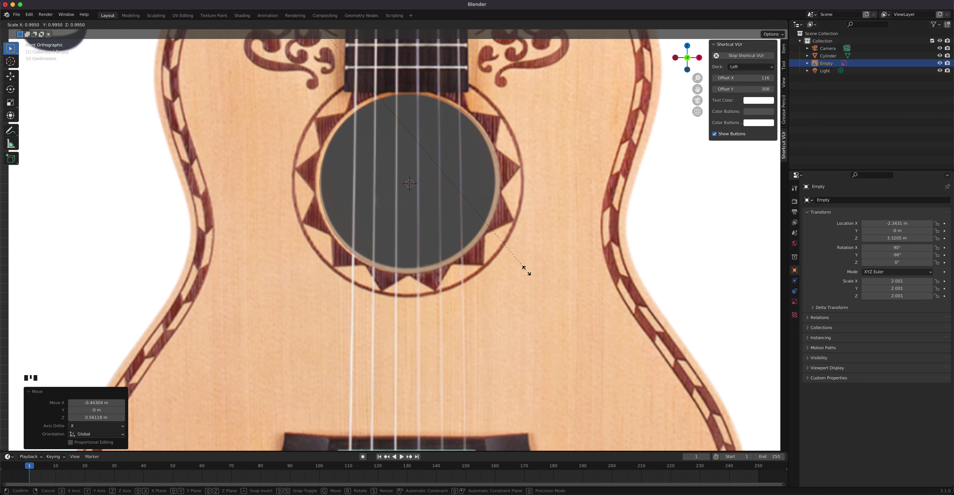
pyautogui.click(536, 275)
pyautogui.press('g')
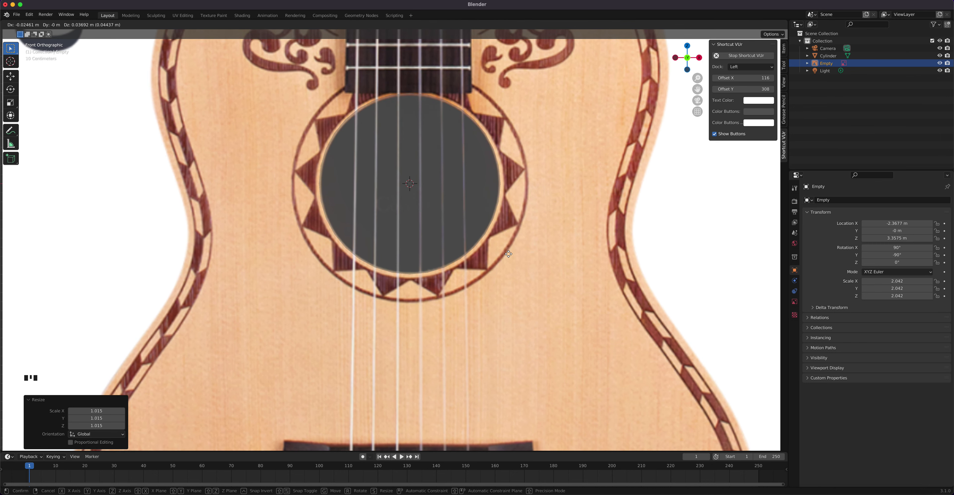
pyautogui.click(508, 254)
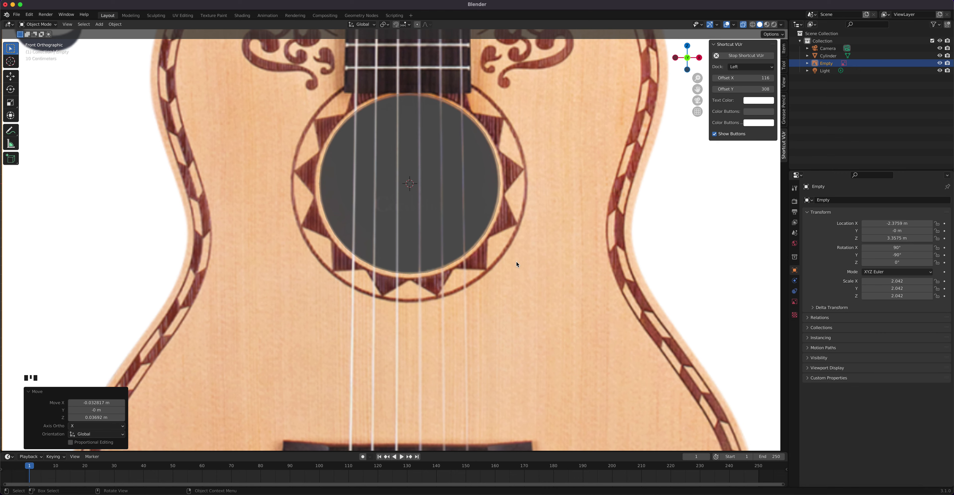
pyautogui.press('s')
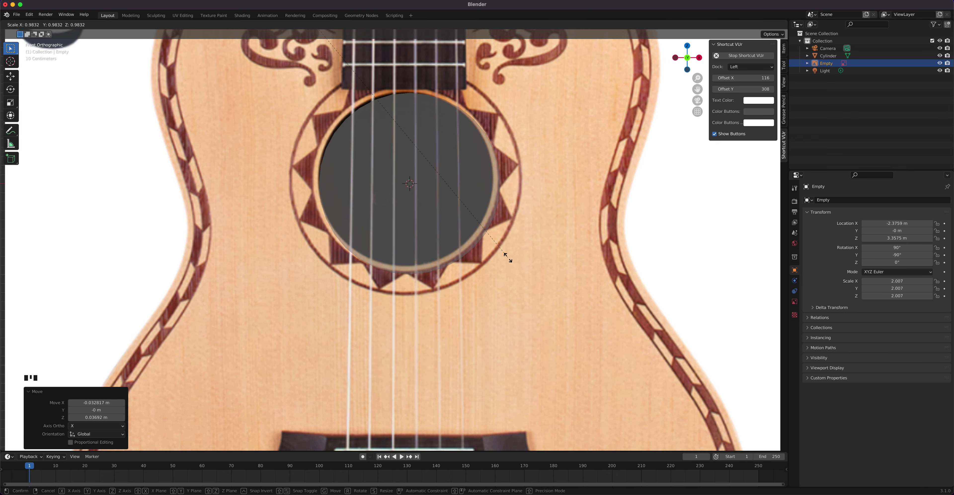
pyautogui.click(508, 257)
pyautogui.press('g')
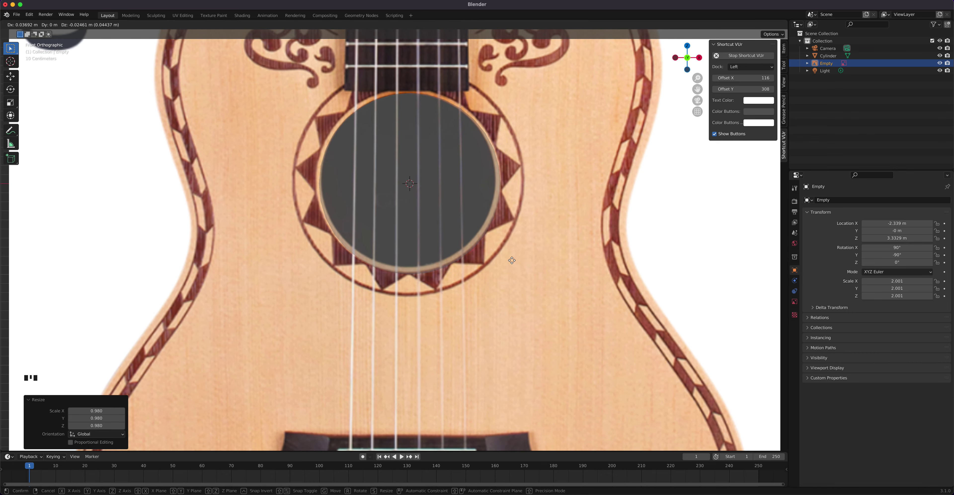
pyautogui.click(533, 277)
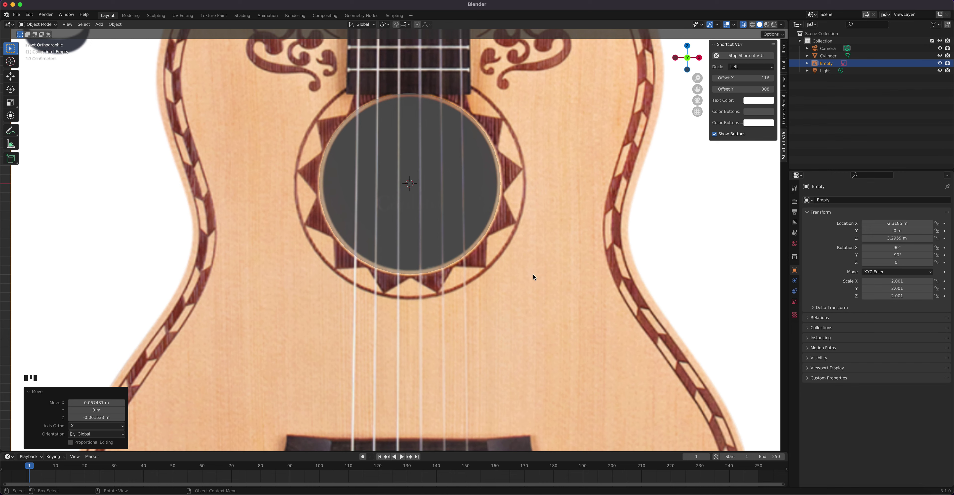
# - Enlarge the reference image to about 2.07 scale and move it to X -2.40 m, Z 3.40 m, recentring the sound hole on the cylinder
pyautogui.press('s')
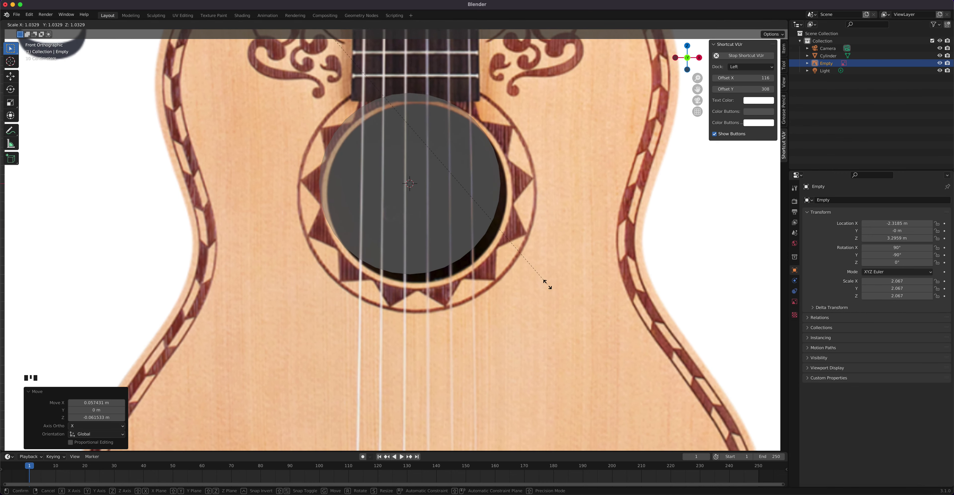
pyautogui.click(547, 287)
pyautogui.press('g')
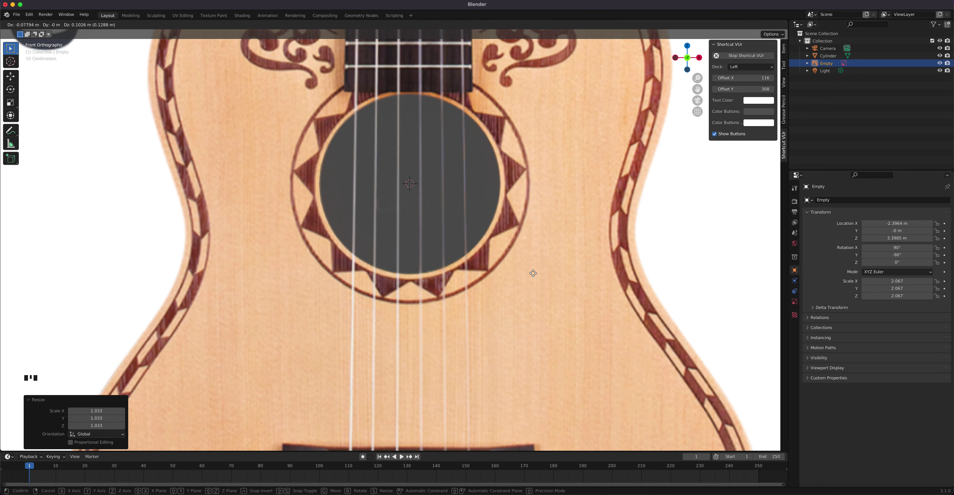
pyautogui.click(533, 273)
pyautogui.scroll(-2, 536, 273)
pyautogui.scroll(-1, 522, 274)
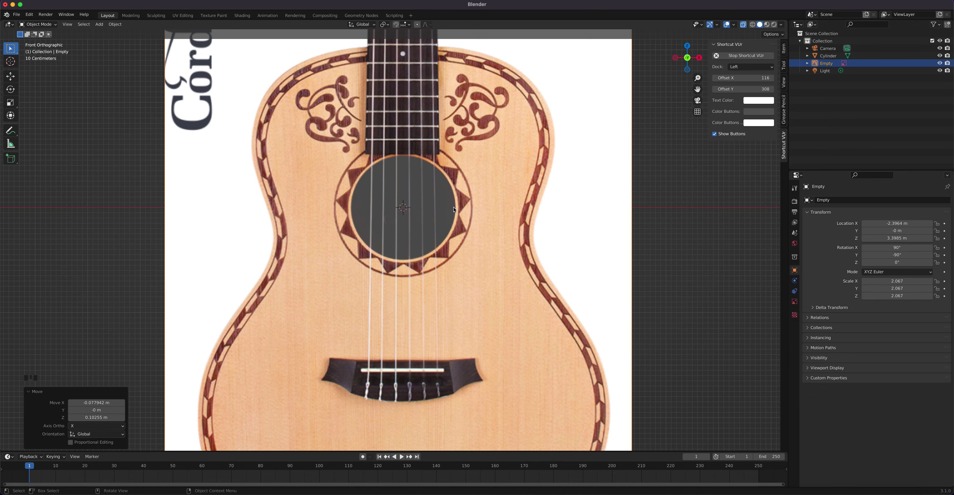
pyautogui.scroll(3, 454, 207)
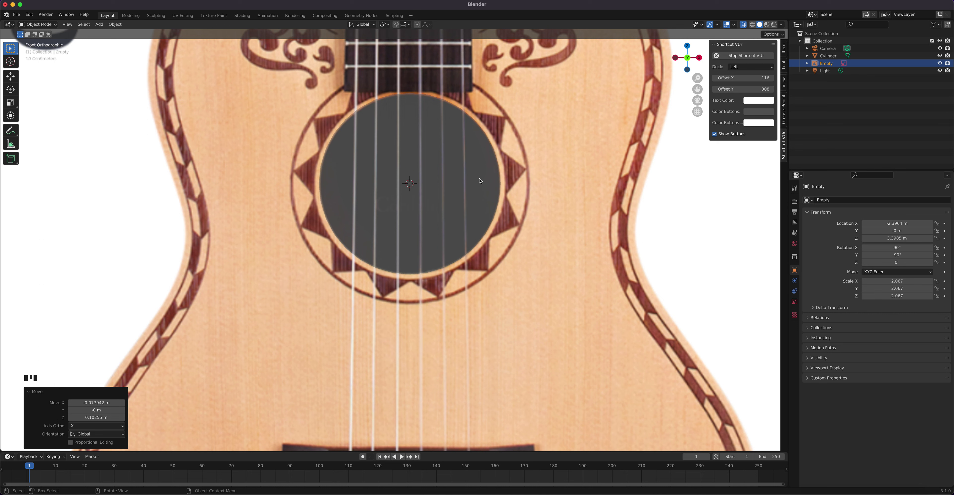
# - Shrink the reference image to about 1.61 scale and move it to X -1.87 m, Z 2.66 m, fitting the rosette's outer ring to the cylinder's edge
pyautogui.press('s')
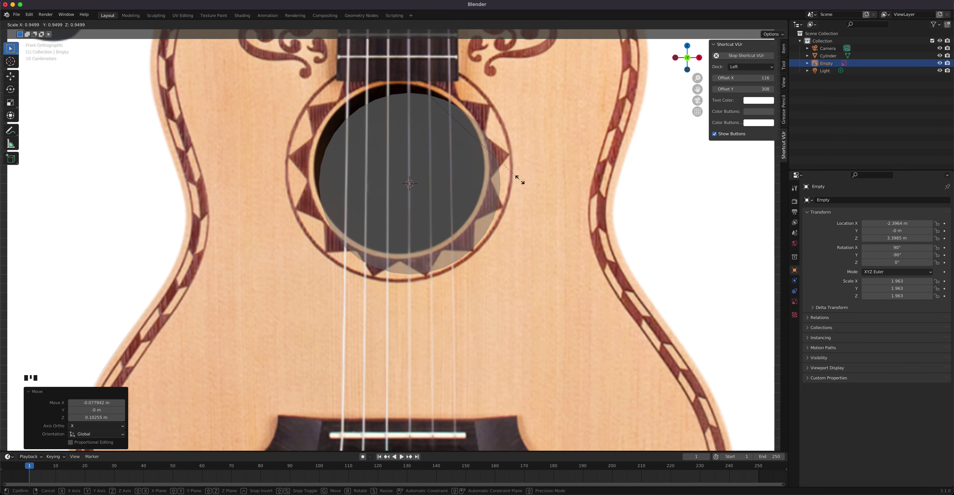
pyautogui.click(420, 75)
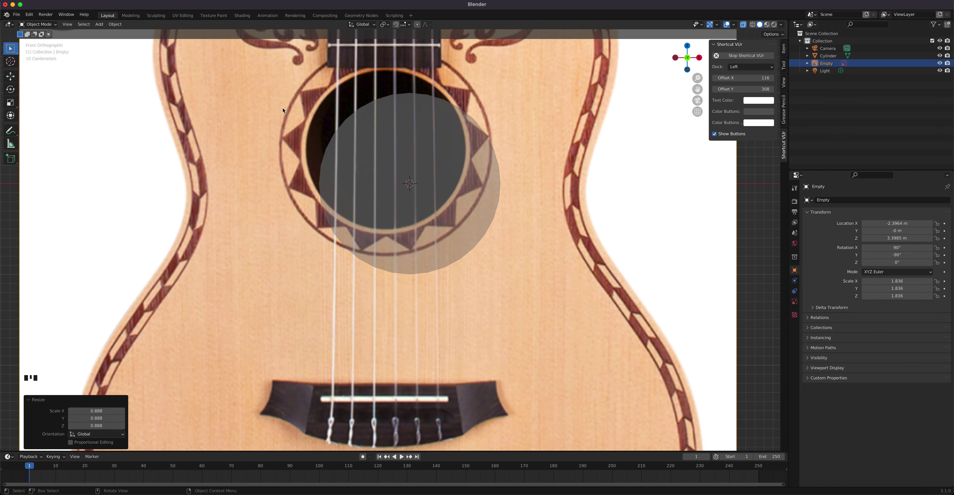
pyautogui.press('g')
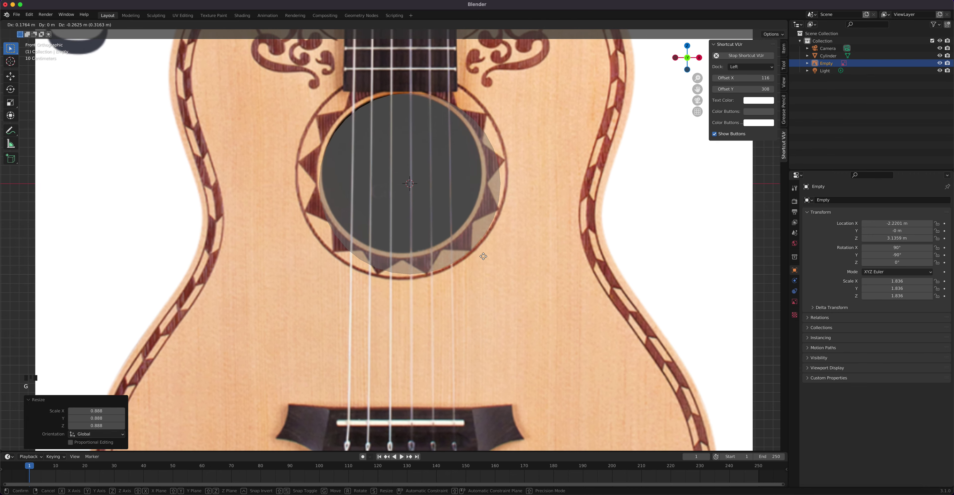
pyautogui.click(498, 265)
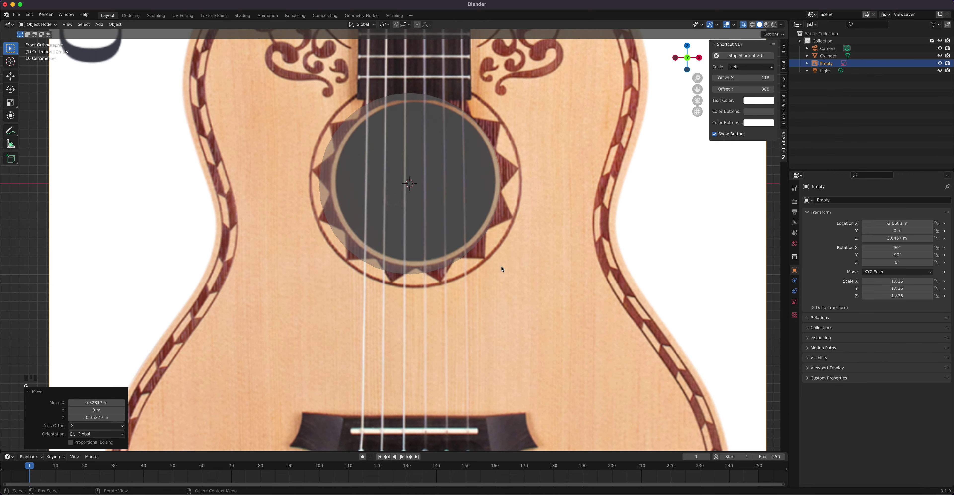
pyautogui.press('s')
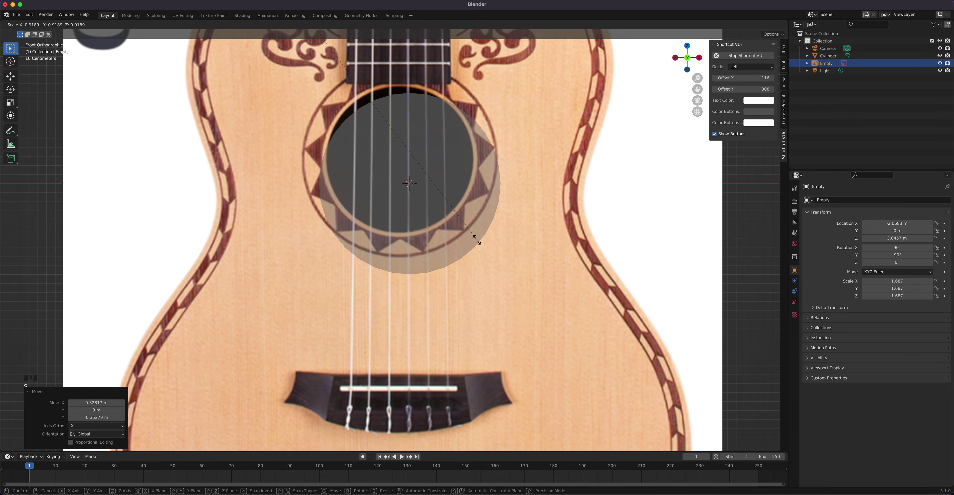
pyautogui.click(474, 240)
pyautogui.press('g')
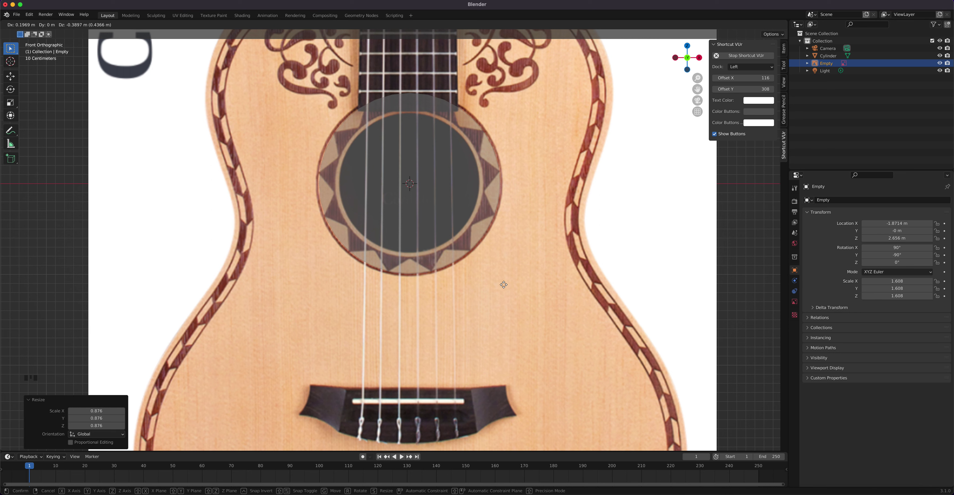
pyautogui.click(503, 284)
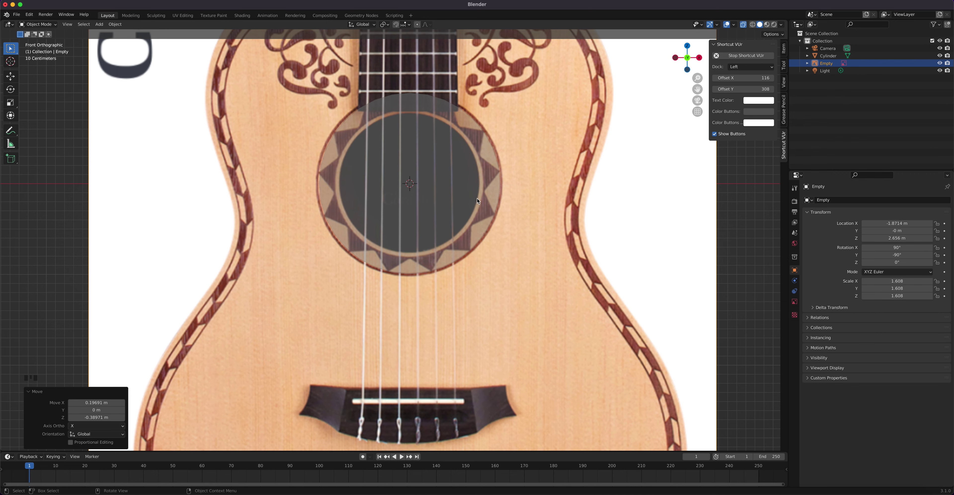
# - Delete all of the cylinder's faces except the circular front cap
pyautogui.moveTo(542, 214); pyautogui.dragTo(483, 234, button='middle')
pyautogui.press('Tab')
pyautogui.click(322, 178)
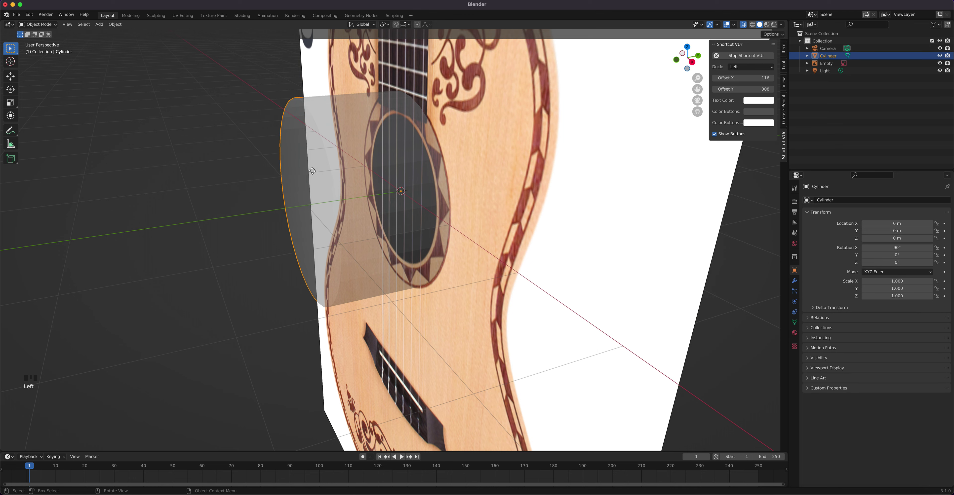
pyautogui.press('Tab')
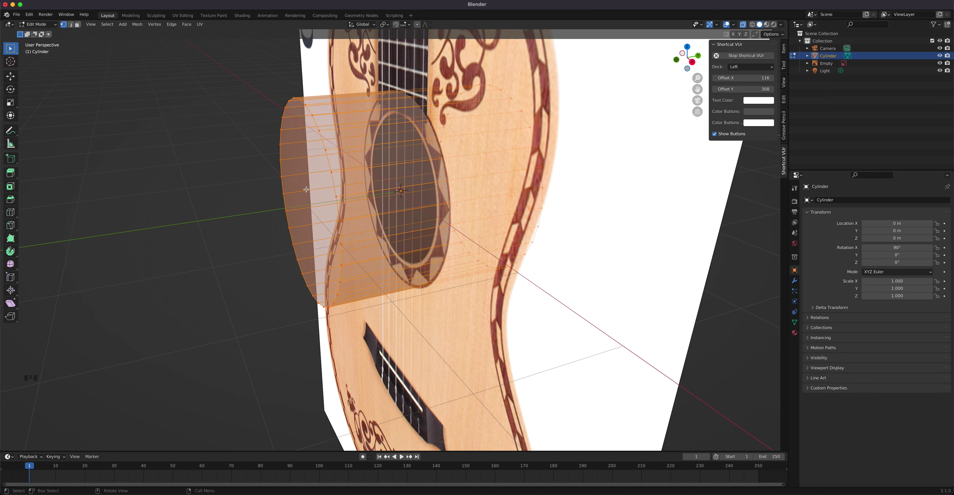
pyautogui.press('3')
pyautogui.hotkey('alt', 'a')
pyautogui.moveTo(306, 190); pyautogui.dragTo(417, 197, button='middle')
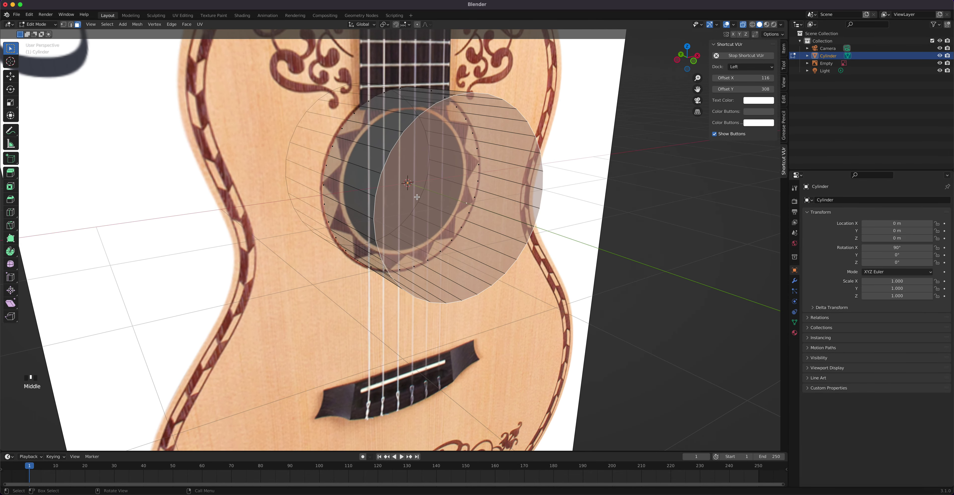
pyautogui.hotkey('ctrl', 'i')
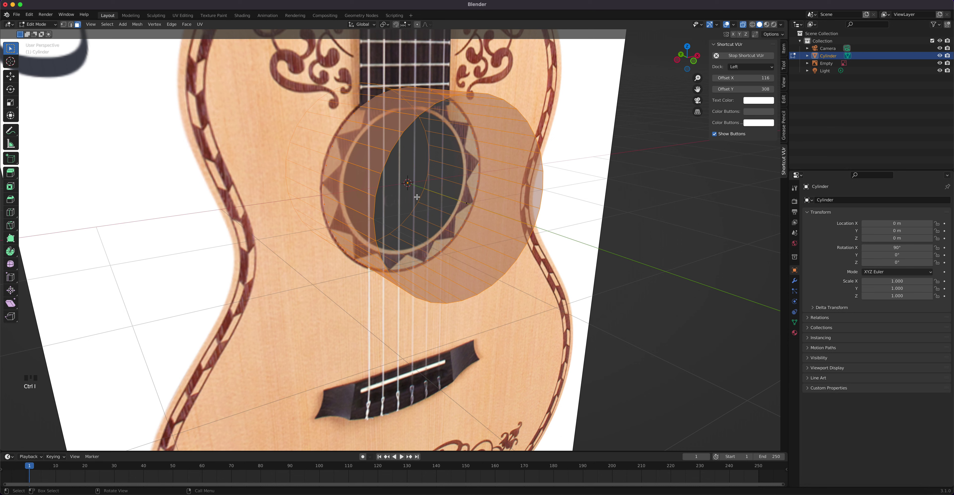
pyautogui.press('x')
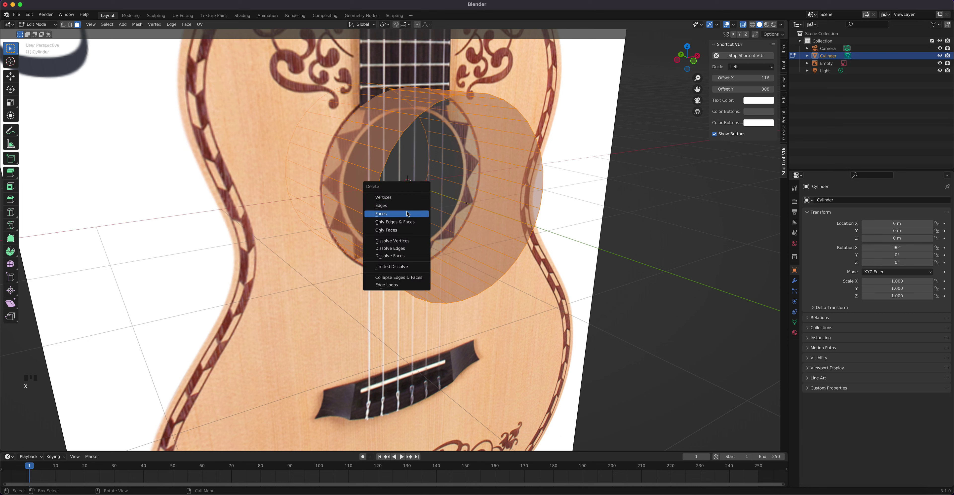
pyautogui.click(408, 214)
# - In front view, inset the remaining circular face by about 0.227 m to match the edge of the sound hole
pyautogui.click(465, 188)
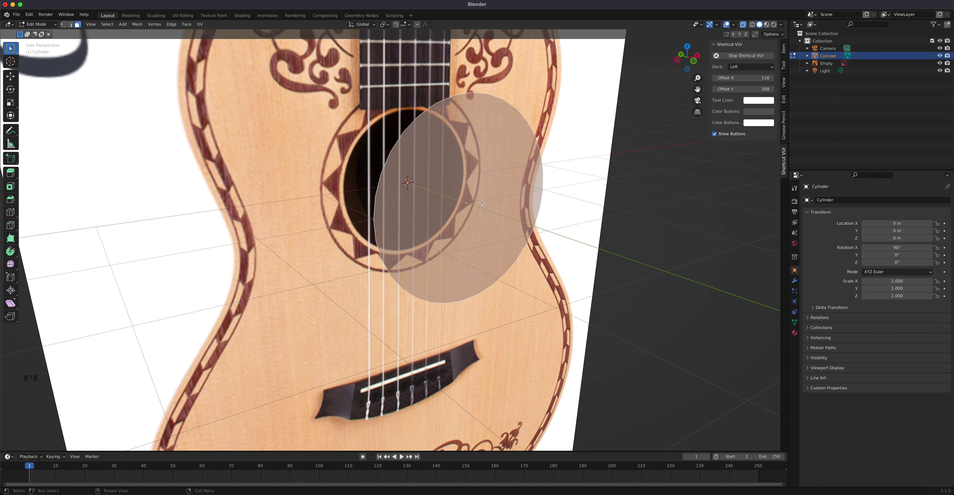
pyautogui.press('KP_1')
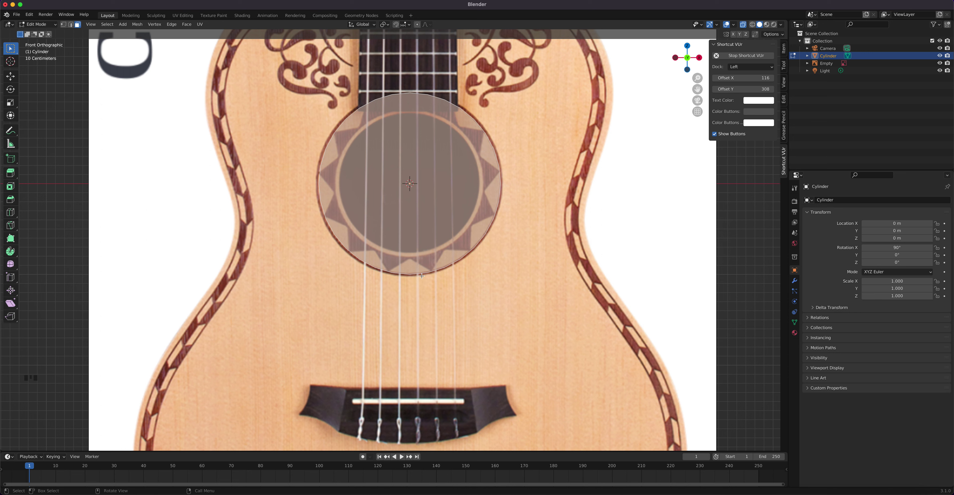
pyautogui.press('`')
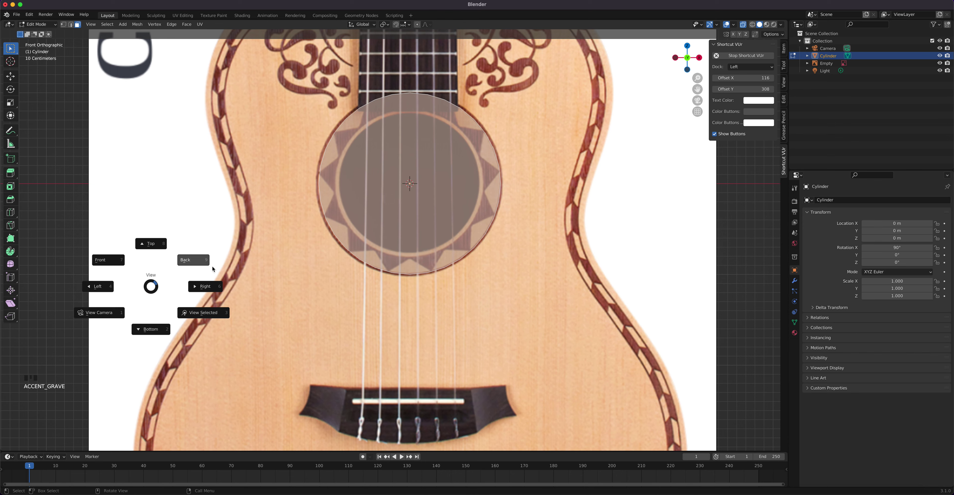
pyautogui.click(731, 210)
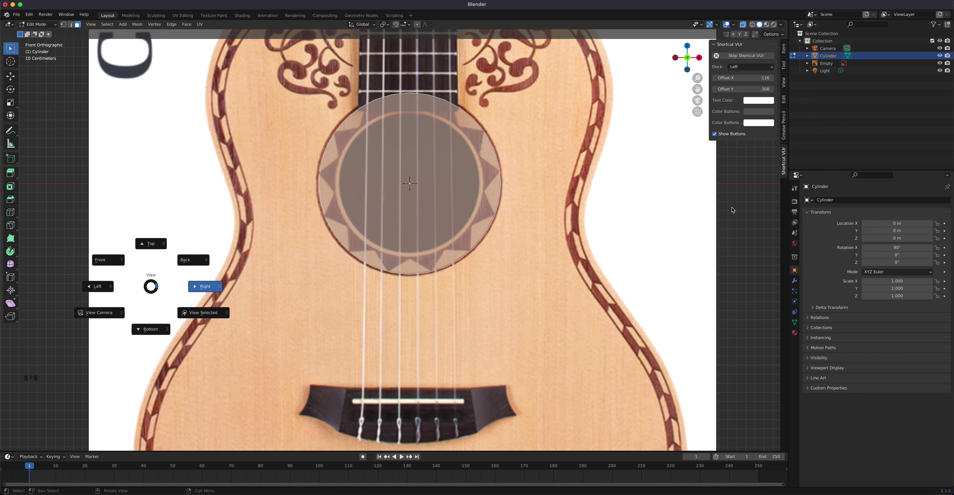
pyautogui.press('KP_1')
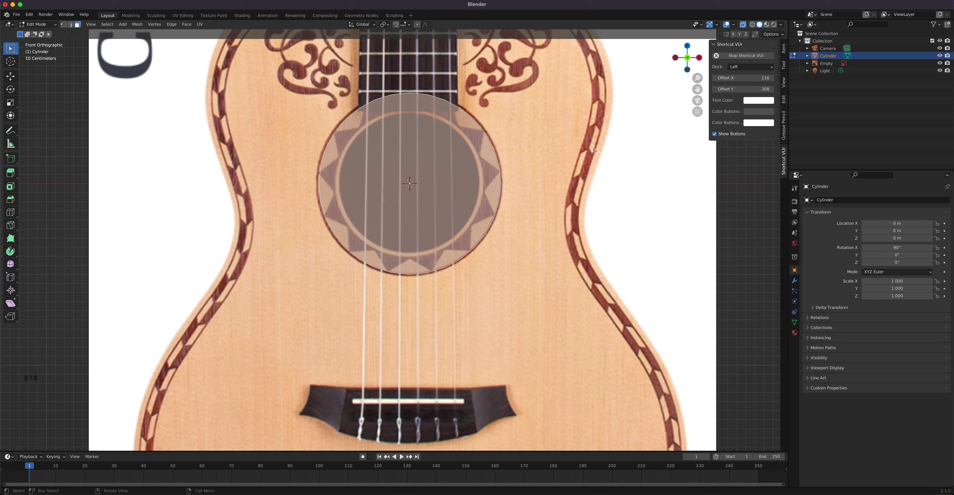
pyautogui.press('i')
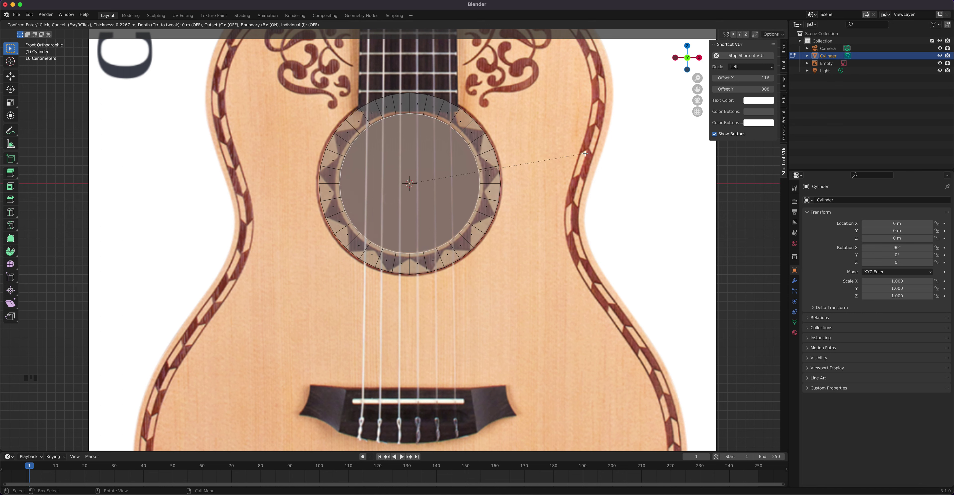
pyautogui.click(585, 153)
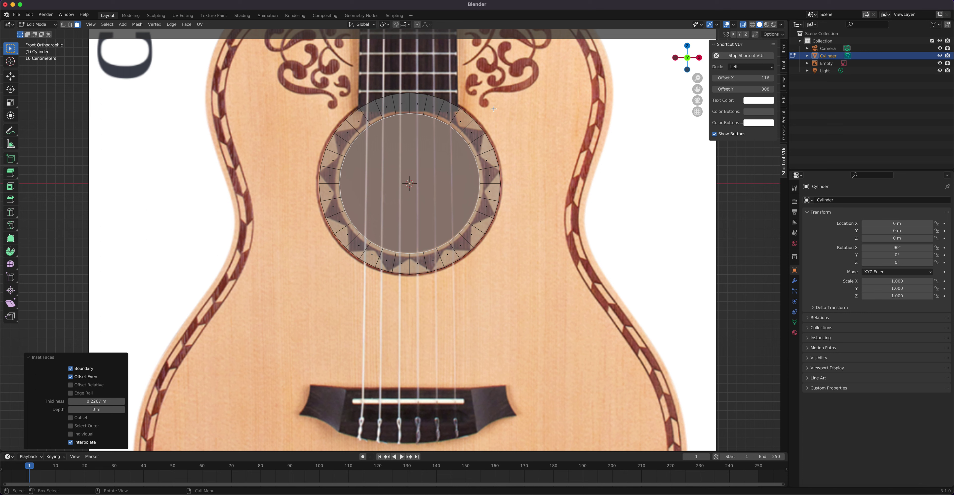
# - Move the outer ring's top vertex straight up along Z to the upper edge of the guitar body
pyautogui.click(63, 24)
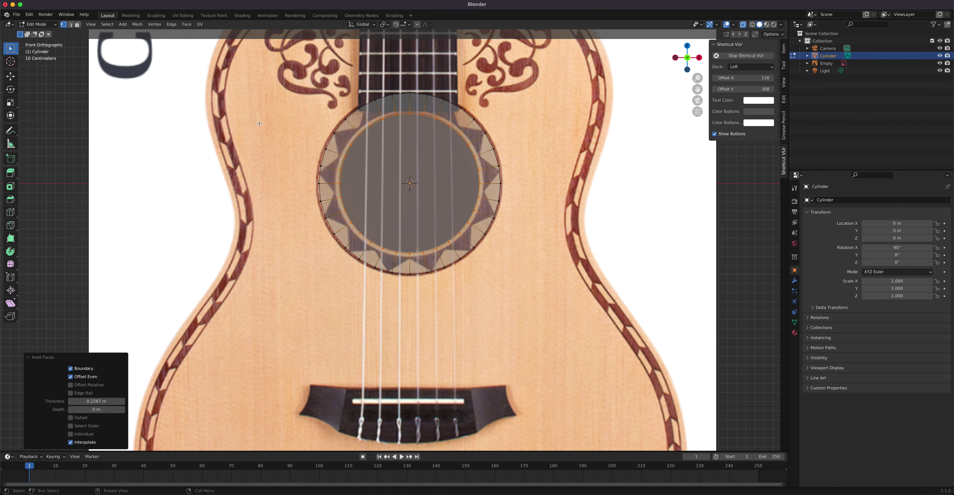
pyautogui.scroll(5, 421, 181)
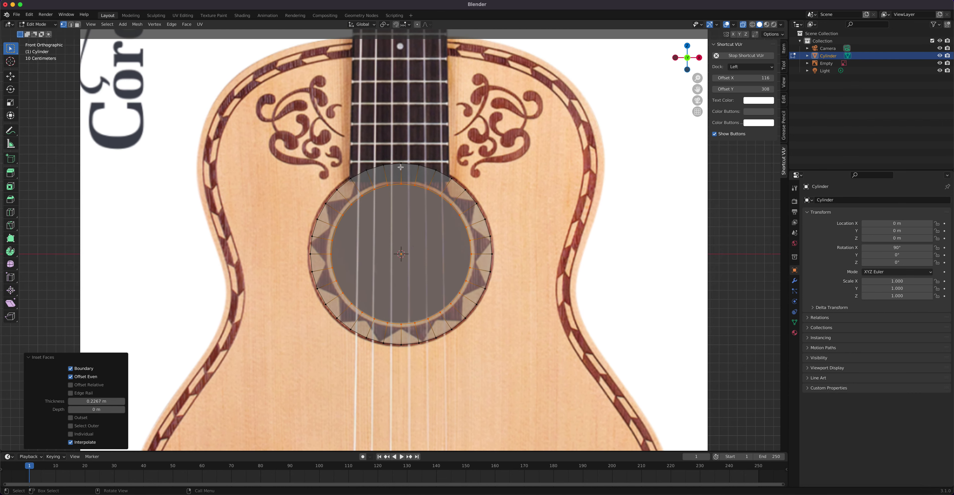
pyautogui.click(396, 184)
pyautogui.click(11, 77)
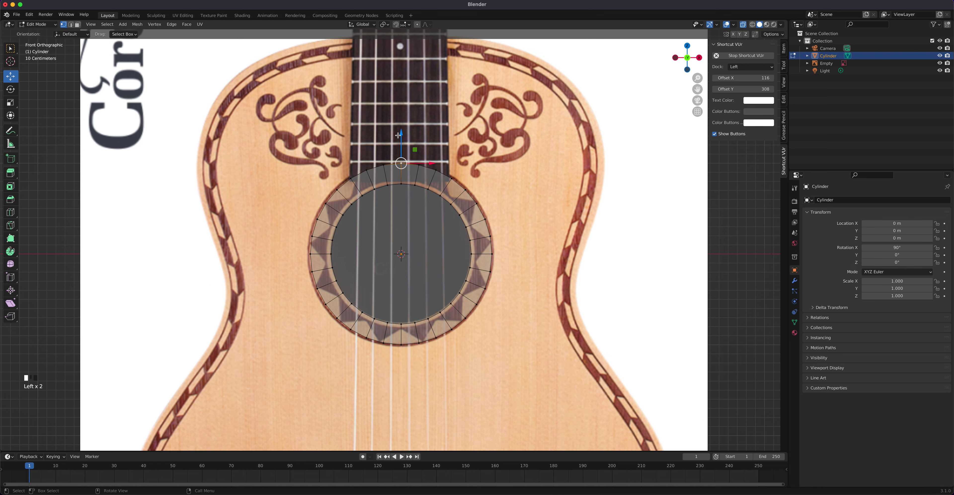
pyautogui.moveTo(400, 134); pyautogui.dragTo(392, 411)
pyautogui.keyDown('shift'); pyautogui.moveTo(424, 220); pyautogui.dragTo(409, 279, button='middle'); pyautogui.keyUp('shift')
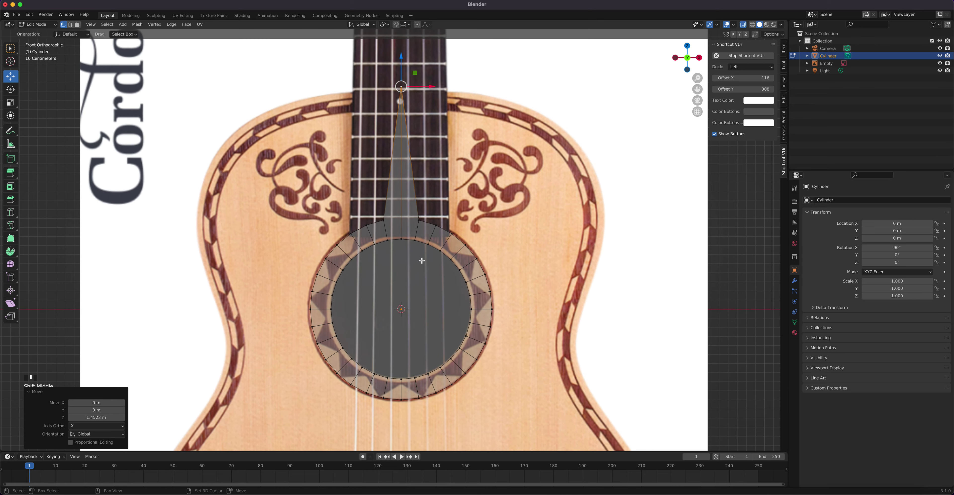
pyautogui.keyDown('shift'); pyautogui.moveTo(397, 191); pyautogui.dragTo(390, 234, button='middle'); pyautogui.keyUp('shift')
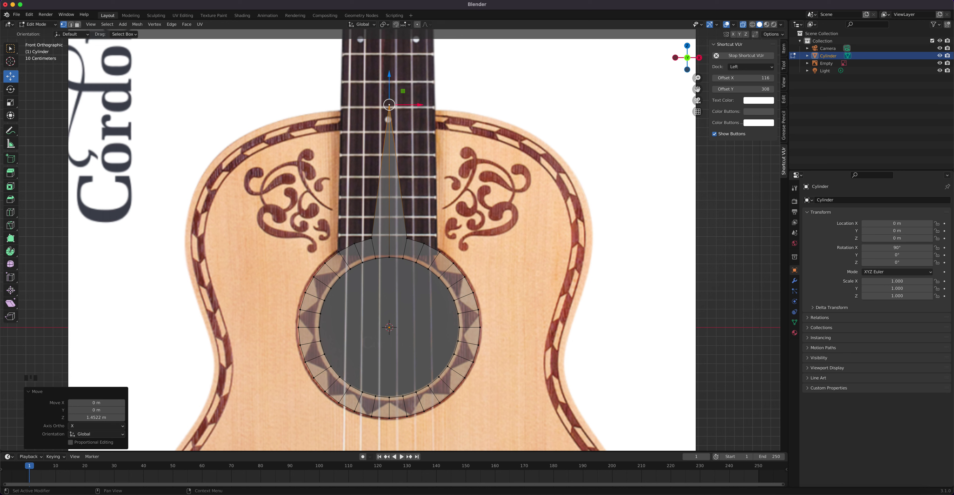
pyautogui.moveTo(389, 74); pyautogui.dragTo(389, 81)
# - Move the outer ring's bottom vertex straight down along Z towards the bridge
pyautogui.keyDown('shift'); pyautogui.moveTo(417, 372); pyautogui.dragTo(425, 187, button='middle'); pyautogui.keyUp('shift')
pyautogui.click(402, 230)
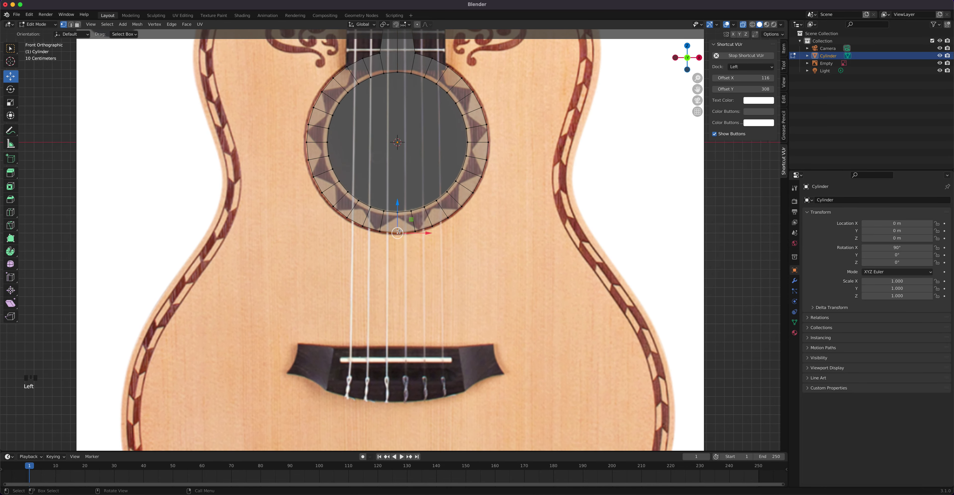
pyautogui.moveTo(398, 204); pyautogui.dragTo(401, 264)
# - Delete the faces on the left half of the ring, including the left halves of the top and bottom spikes
pyautogui.keyDown('shift'); pyautogui.moveTo(408, 187); pyautogui.dragTo(409, 276, button='middle'); pyautogui.keyUp('shift')
pyautogui.press('3')
pyautogui.click(400, 295)
pyautogui.keyDown('shift'); pyautogui.click(382, 284); pyautogui.keyUp('shift')
pyautogui.keyDown('shift'); pyautogui.click(367, 278); pyautogui.keyUp('shift')
pyautogui.keyDown('shift'); pyautogui.click(350, 266); pyautogui.keyUp('shift')
pyautogui.keyDown('shift'); pyautogui.click(344, 257); pyautogui.keyUp('shift')
pyautogui.keyDown('shift'); pyautogui.click(336, 244); pyautogui.keyUp('shift')
pyautogui.keyDown('shift'); pyautogui.click(330, 229); pyautogui.keyUp('shift')
pyautogui.keyDown('shift'); pyautogui.click(327, 214); pyautogui.keyUp('shift')
pyautogui.keyDown('shift'); pyautogui.click(327, 198); pyautogui.keyUp('shift')
pyautogui.keyDown('shift'); pyautogui.click(329, 183); pyautogui.keyUp('shift')
pyautogui.keyDown('shift'); pyautogui.click(335, 170); pyautogui.keyUp('shift')
pyautogui.keyDown('shift'); pyautogui.click(345, 155); pyautogui.keyUp('shift')
pyautogui.keyDown('shift'); pyautogui.click(357, 144); pyautogui.keyUp('shift')
pyautogui.keyDown('shift'); pyautogui.click(368, 137); pyautogui.keyUp('shift')
pyautogui.keyDown('shift'); pyautogui.click(381, 130); pyautogui.keyUp('shift')
pyautogui.keyDown('shift'); pyautogui.click(381, 130); pyautogui.keyUp('shift')
pyautogui.keyDown('shift'); pyautogui.click(400, 92); pyautogui.keyUp('shift')
pyautogui.keyDown('shift'); pyautogui.moveTo(445, 149); pyautogui.dragTo(460, 203, button='middle'); pyautogui.keyUp('shift')
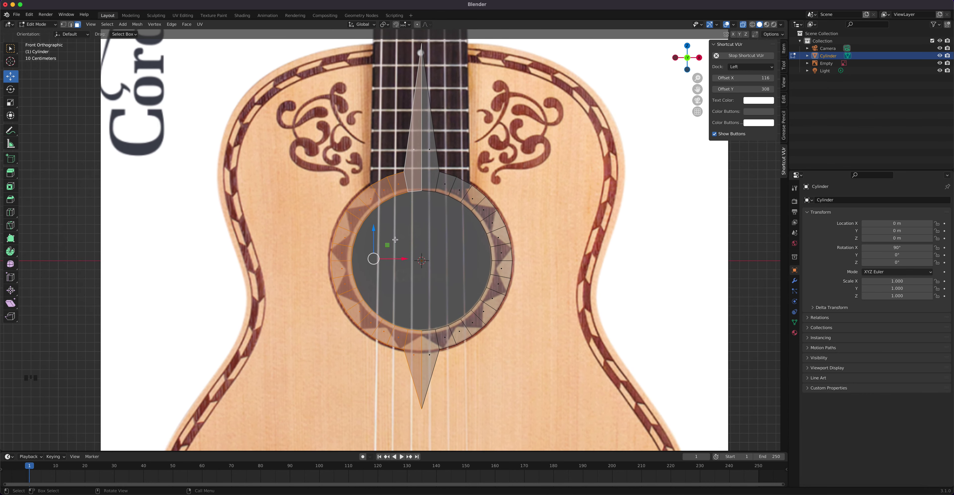
pyautogui.press('x')
# - Add a Mirror modifier on the X axis with Clipping enabled to the half ring and return to editing its mesh
pyautogui.press('Tab')
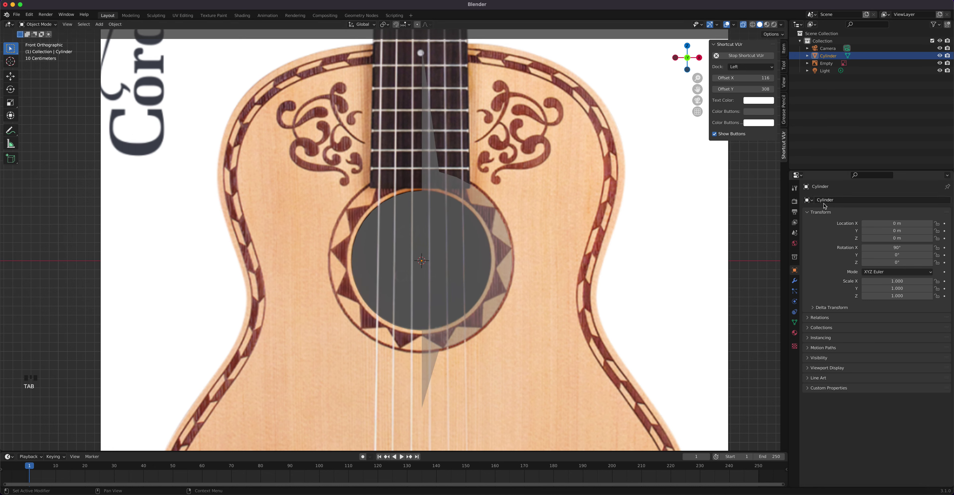
pyautogui.click(794, 282)
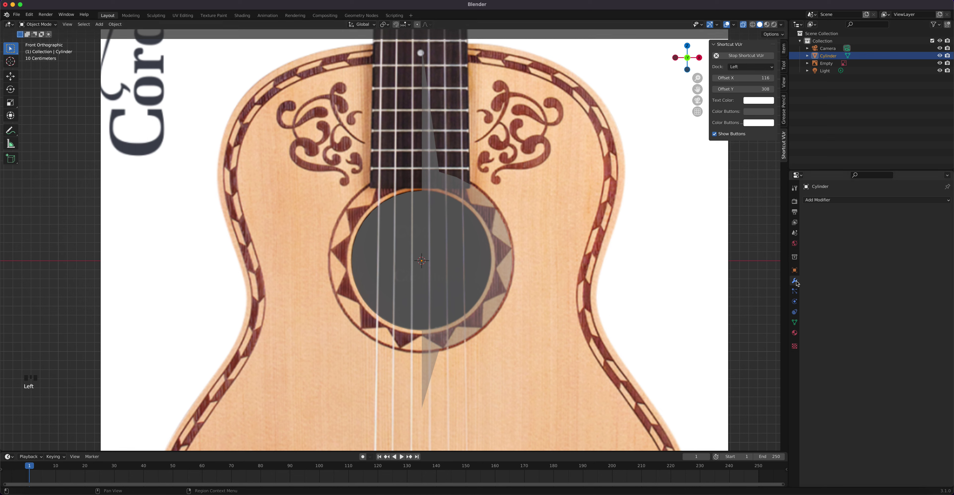
pyautogui.click(825, 201)
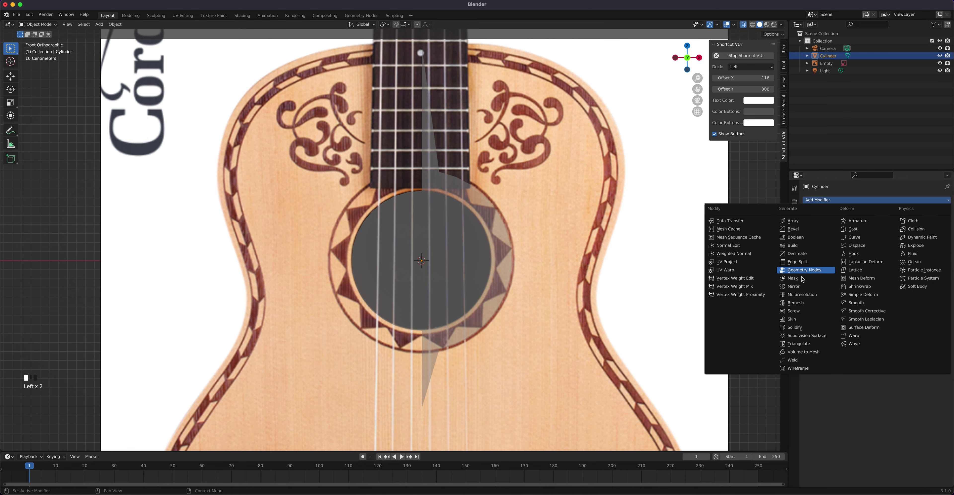
pyautogui.click(801, 287)
pyautogui.click(864, 259)
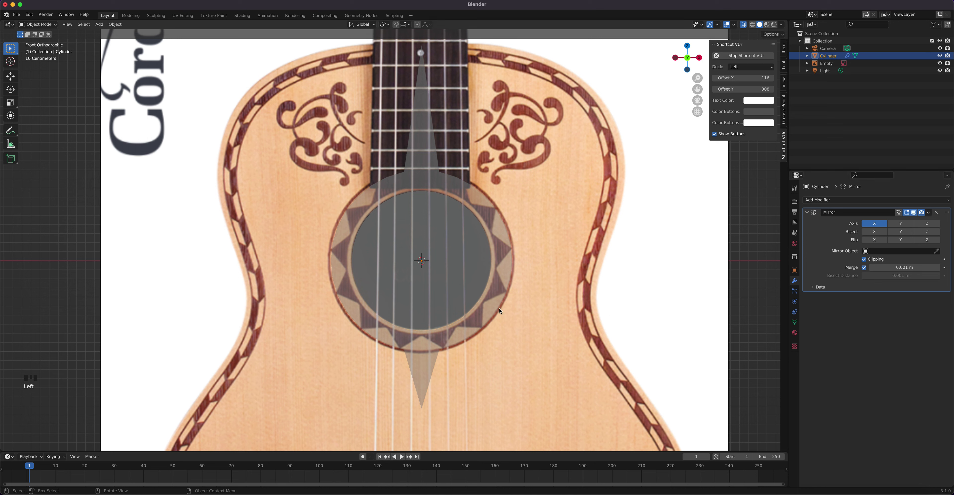
pyautogui.press('Tab')
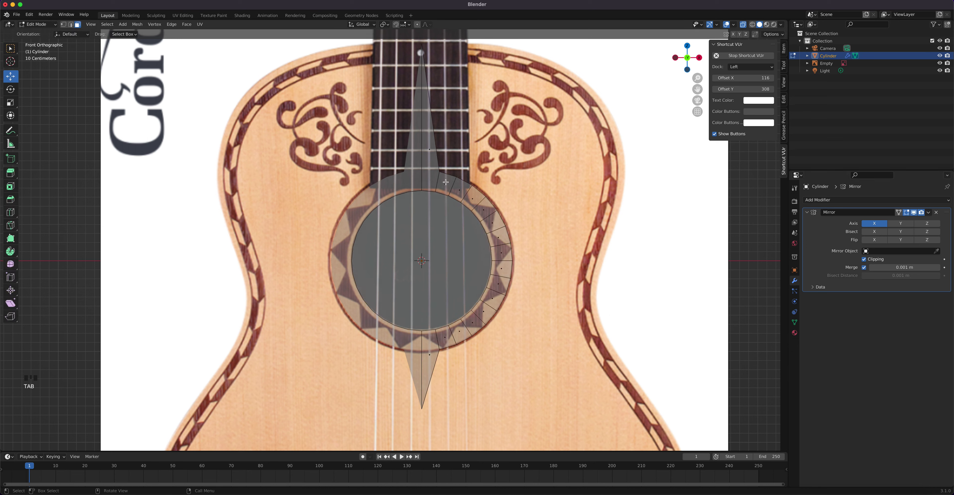
# - Move the outer ring's rightmost vertex about 1.03 m along X to the waist edge of the guitar body
pyautogui.press('1')
pyautogui.click(440, 172)
pyautogui.click(512, 260)
pyautogui.moveTo(548, 261); pyautogui.dragTo(641, 262)
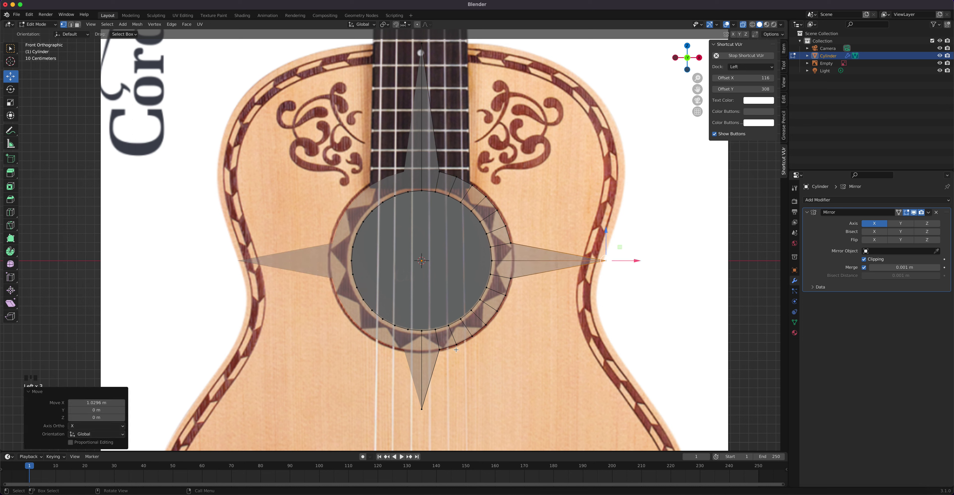
# - Move the outer ring vertex right of the top centre up to the corner where the neck's right side meets the body edge
pyautogui.keyDown('shift'); pyautogui.moveTo(467, 205); pyautogui.dragTo(489, 296, button='middle'); pyautogui.keyUp('shift')
pyautogui.click(461, 257)
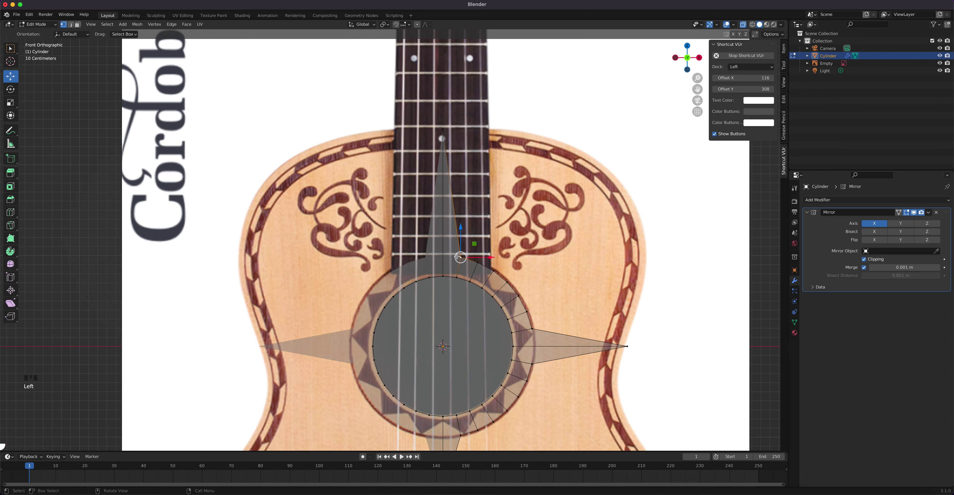
pyautogui.press('g')
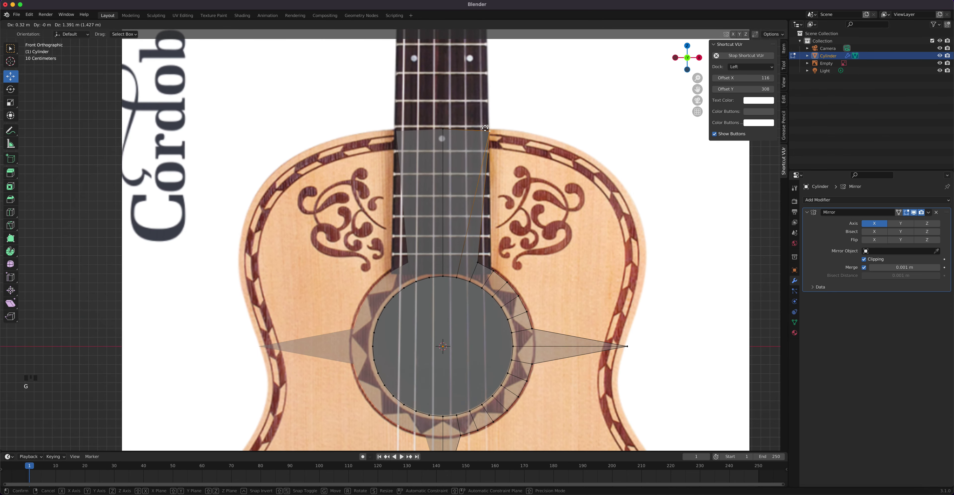
pyautogui.click(484, 126)
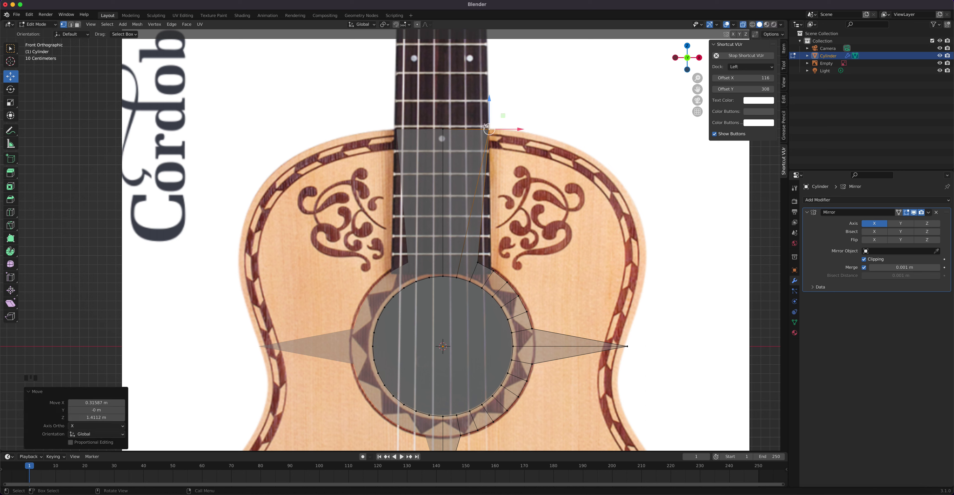
# - Place the next three outer ring vertices along the curved upper-right edge of the body, from the neck corner to the shoulder
pyautogui.press('g')
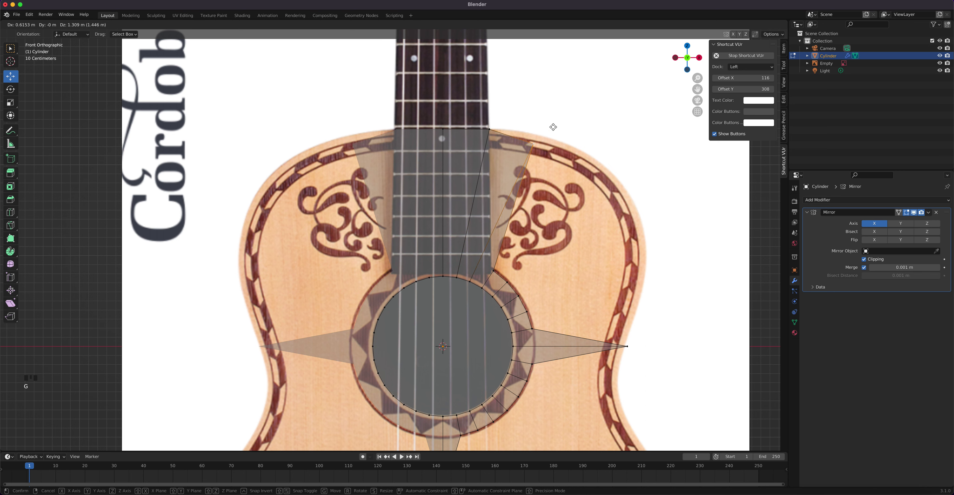
pyautogui.click(551, 120)
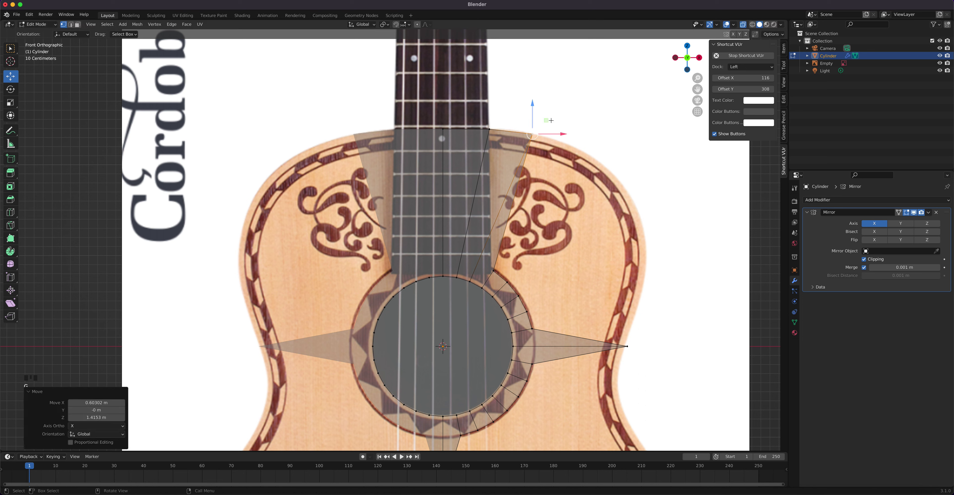
pyautogui.press('g')
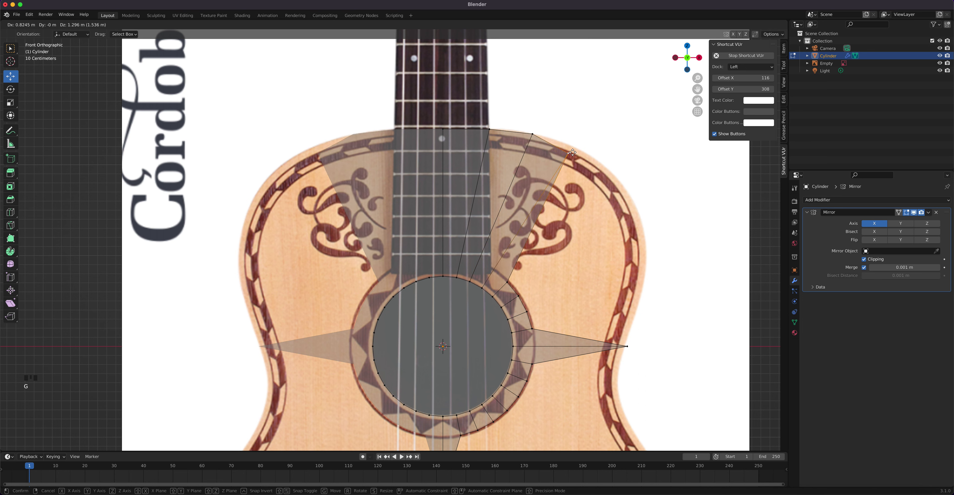
pyautogui.click(573, 147)
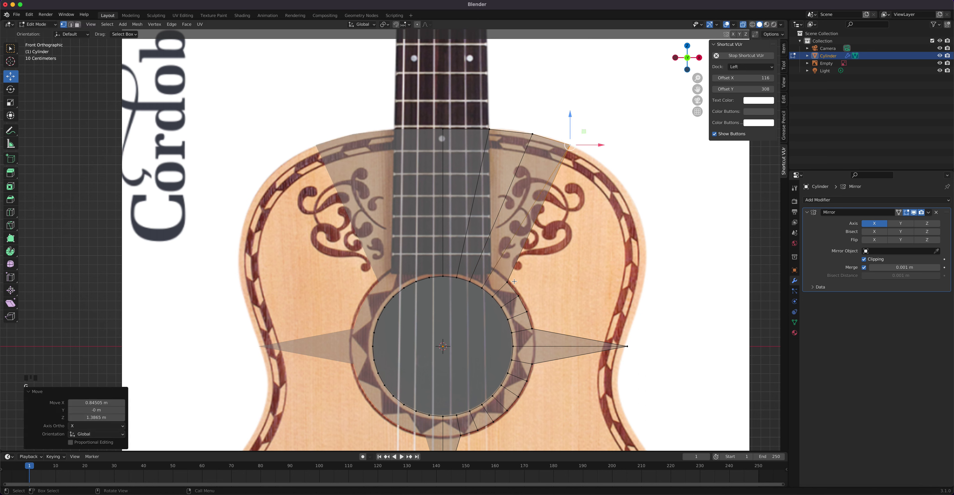
pyautogui.press('g')
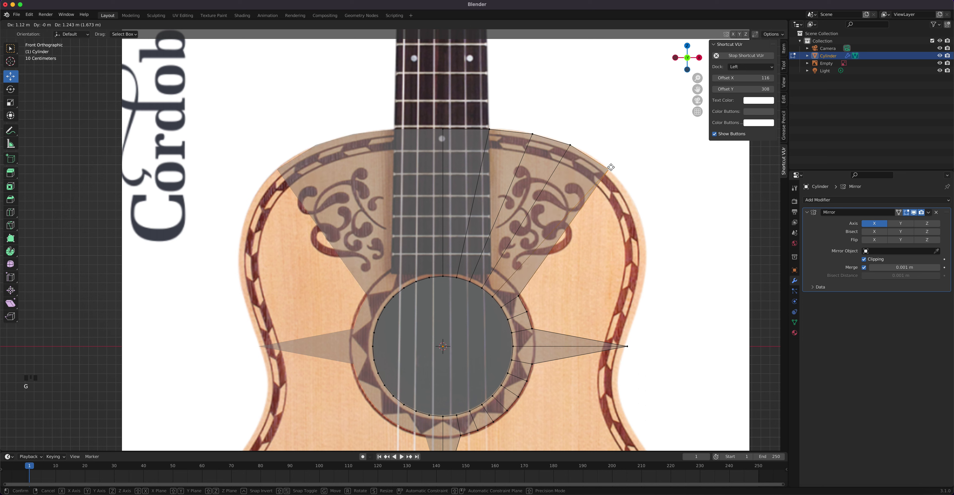
pyautogui.click(611, 167)
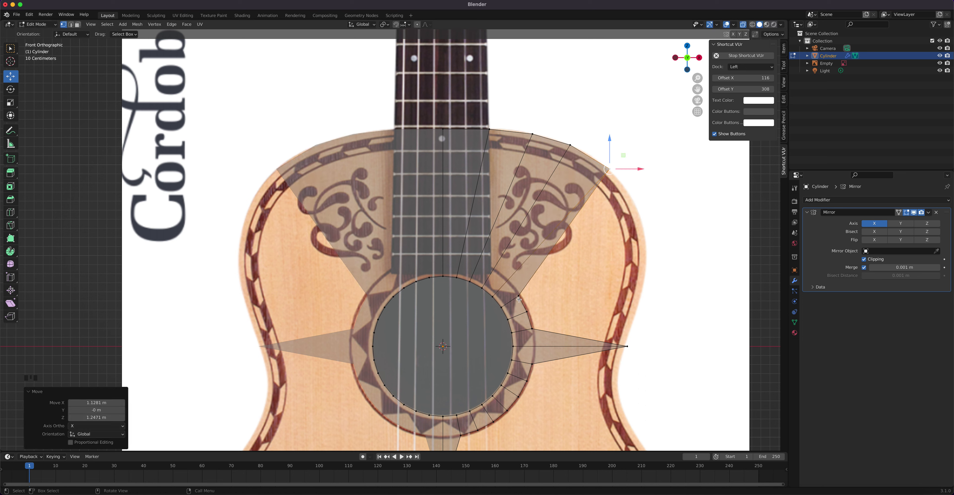
# - Place the following three outer ring vertices down the body's right edge, from the shoulder to just above the waist vertex
pyautogui.press('g')
pyautogui.click(638, 211)
pyautogui.press('g')
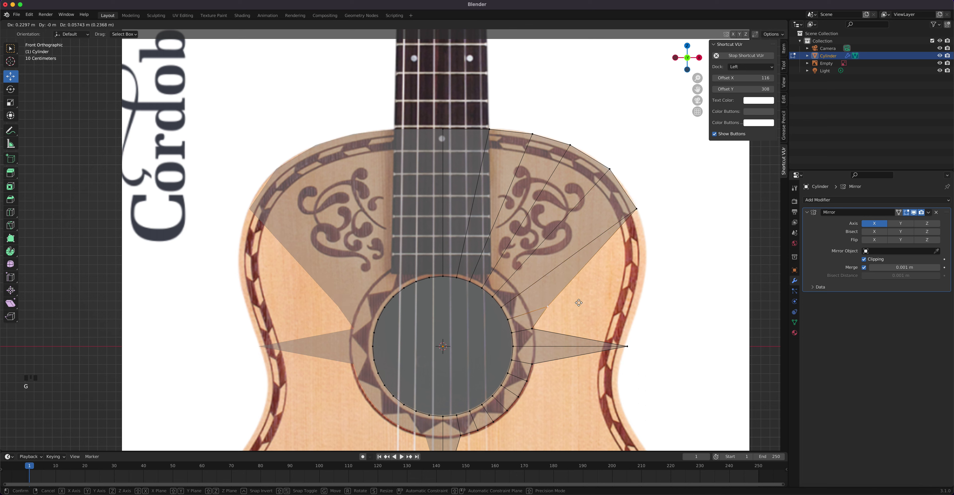
pyautogui.click(648, 262)
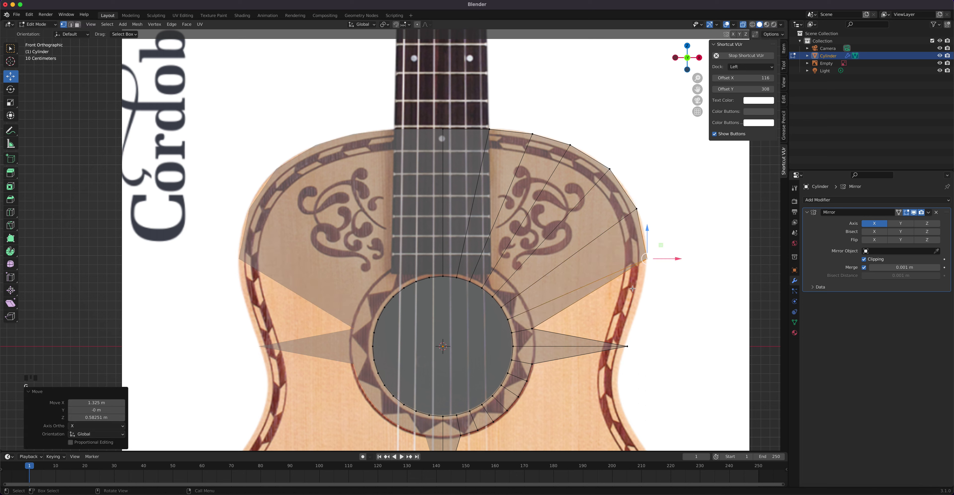
pyautogui.press('g')
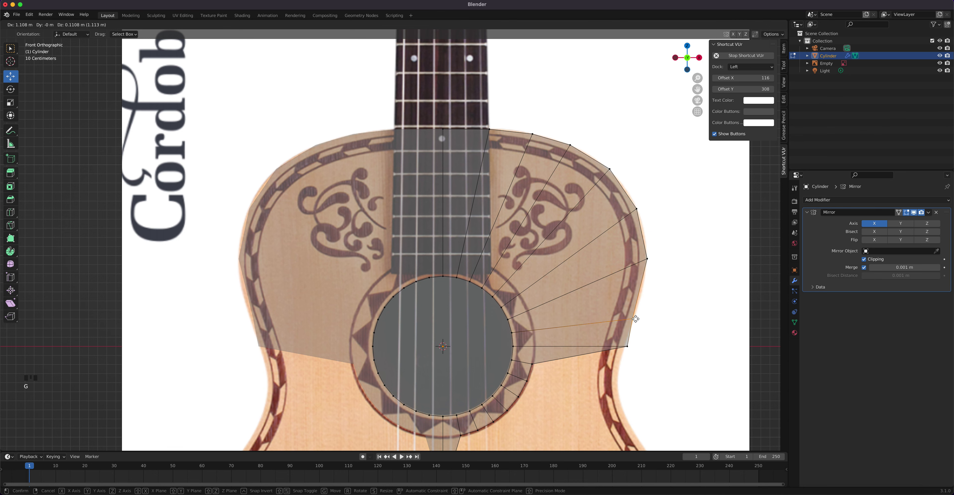
pyautogui.click(636, 319)
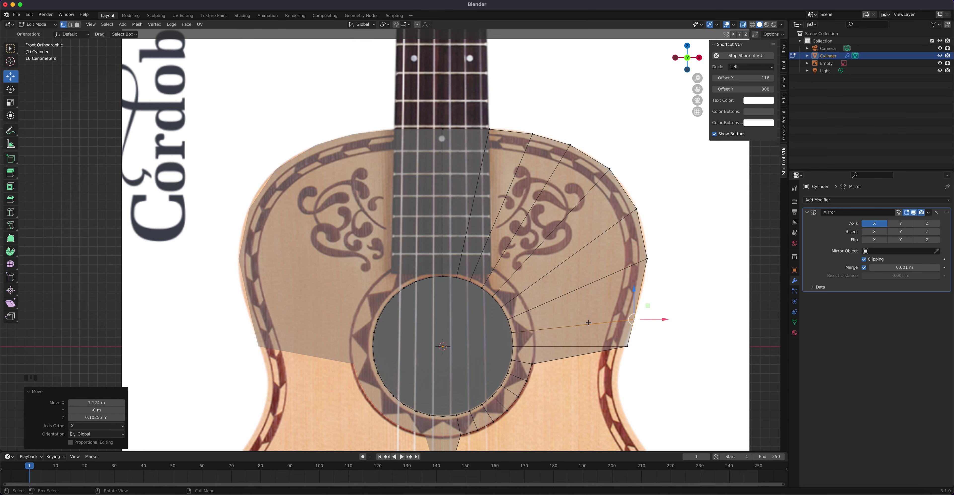
# - Nudge the vertex above the waist and the waist vertex upward so they follow the body's right outline
pyautogui.scroll(3, 611, 288)
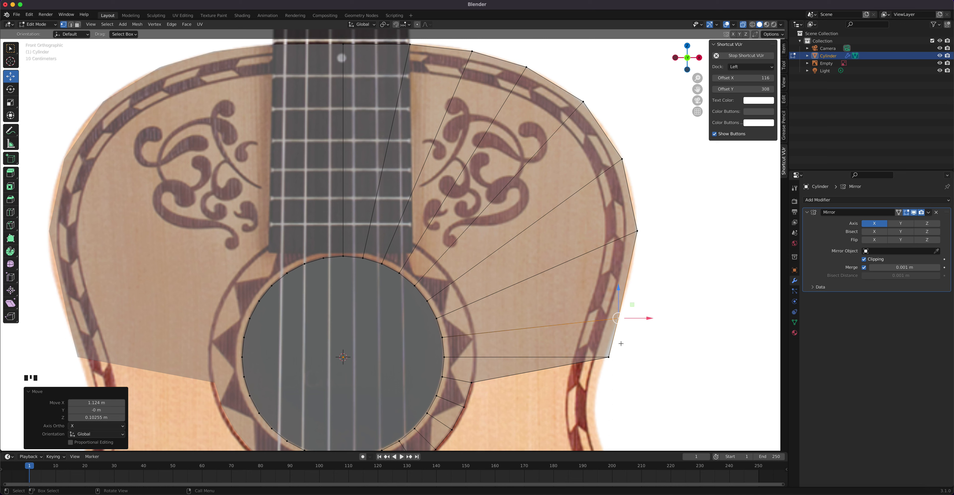
pyautogui.press('g')
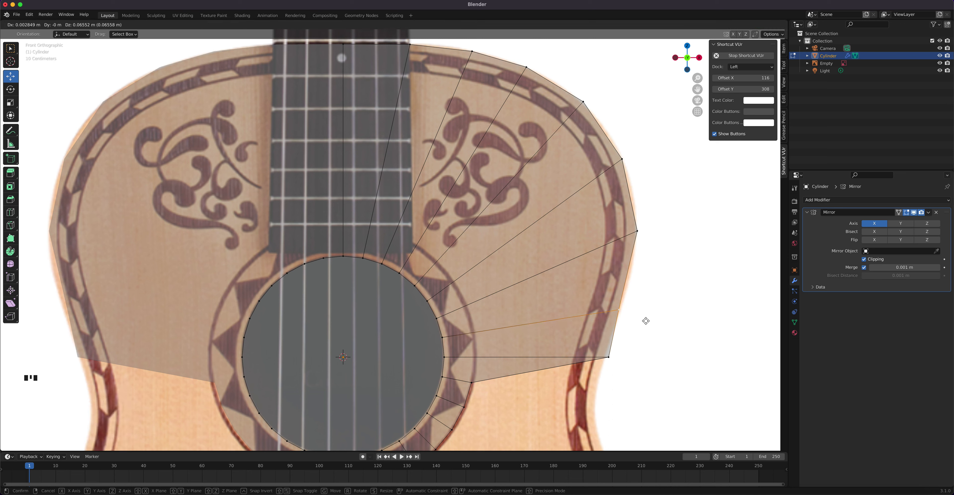
pyautogui.click(649, 320)
pyautogui.press('g')
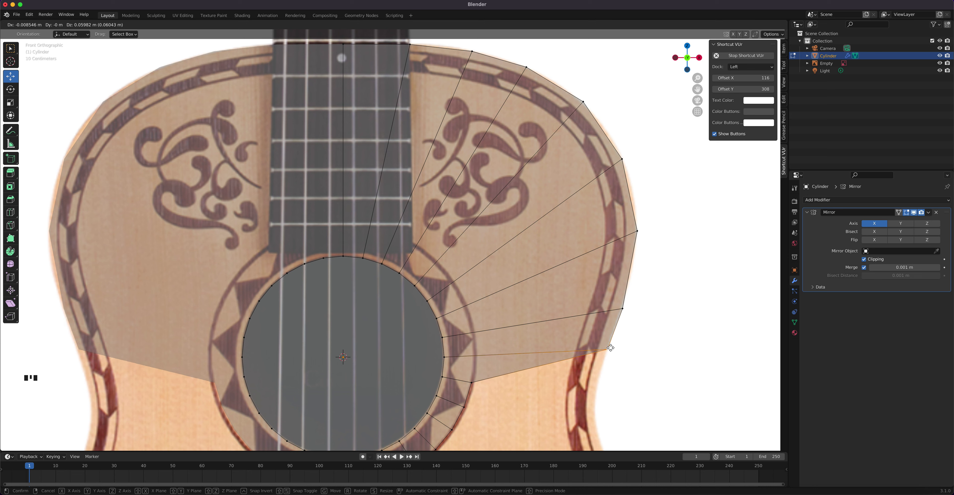
pyautogui.click(627, 251)
# - Nudge the right shoulder vertex slightly outward and down onto the body outline
pyautogui.click(623, 164)
pyautogui.press('g')
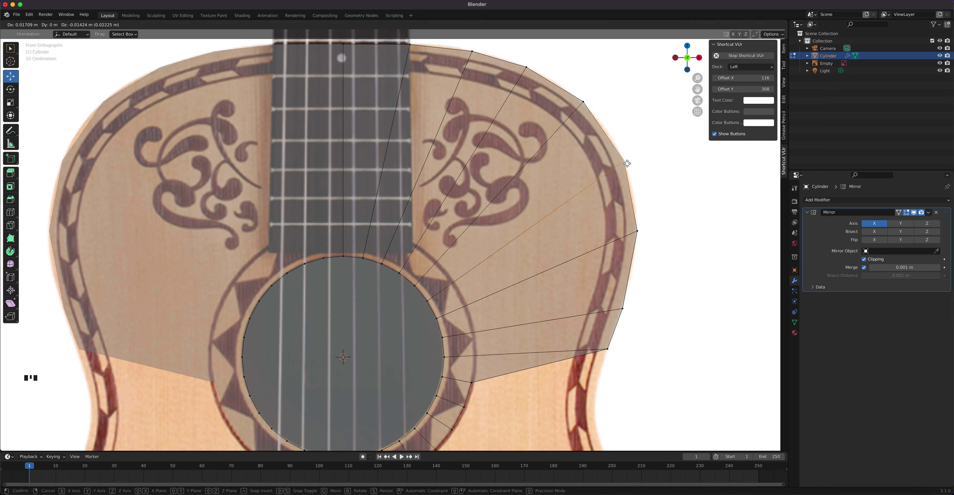
pyautogui.click(627, 163)
pyautogui.press('g')
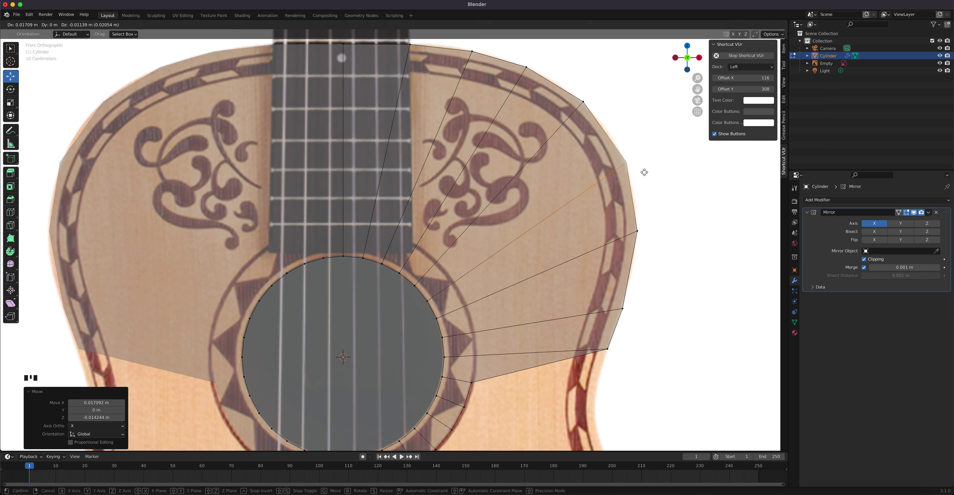
pyautogui.click(644, 172)
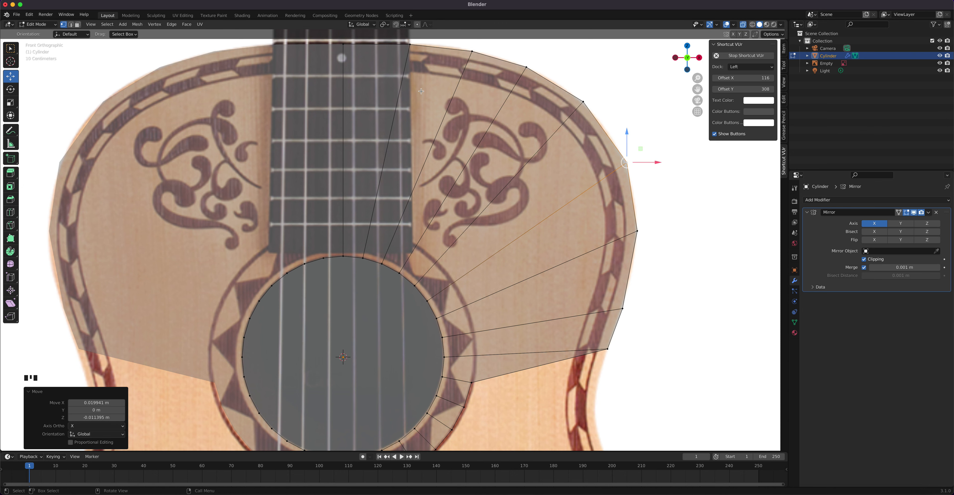
# - Move the four outer ring vertices right of the bottom centre into a spread-out row above the bridge
pyautogui.keyDown('shift'); pyautogui.scroll(-10, 510, 297); pyautogui.keyUp('shift')
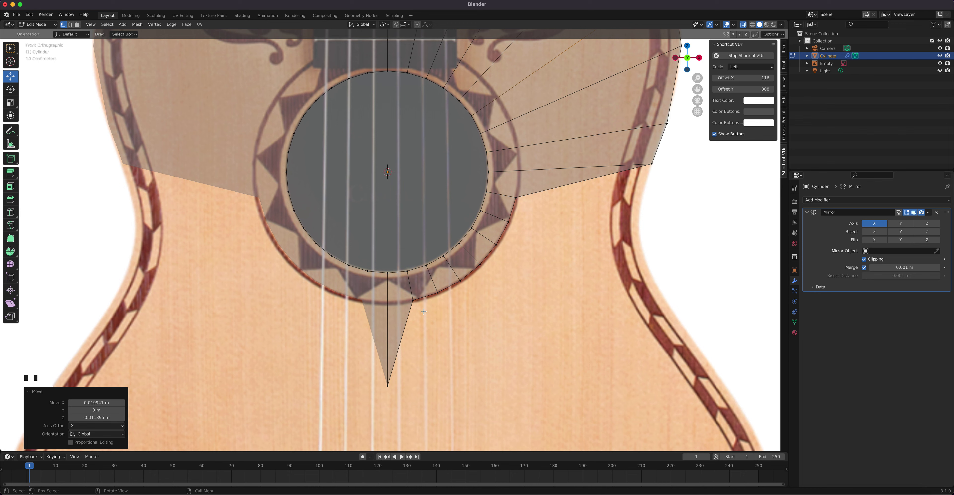
pyautogui.press('g')
pyautogui.click(437, 381)
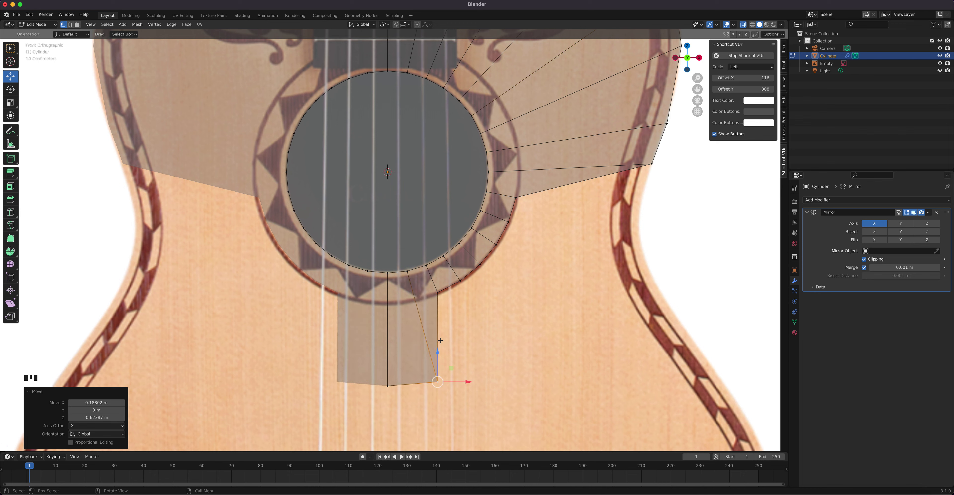
pyautogui.press('e')
pyautogui.click(498, 382)
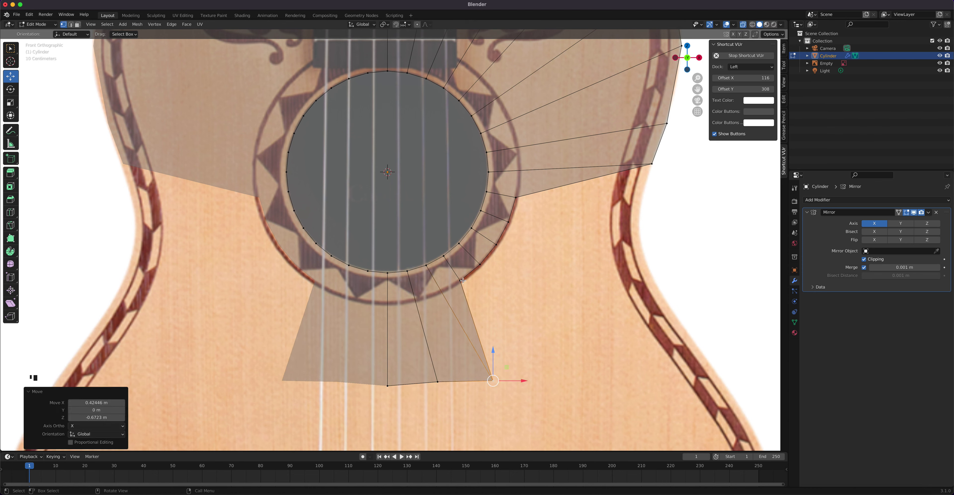
pyautogui.press('g')
pyautogui.click(547, 377)
pyautogui.press('e')
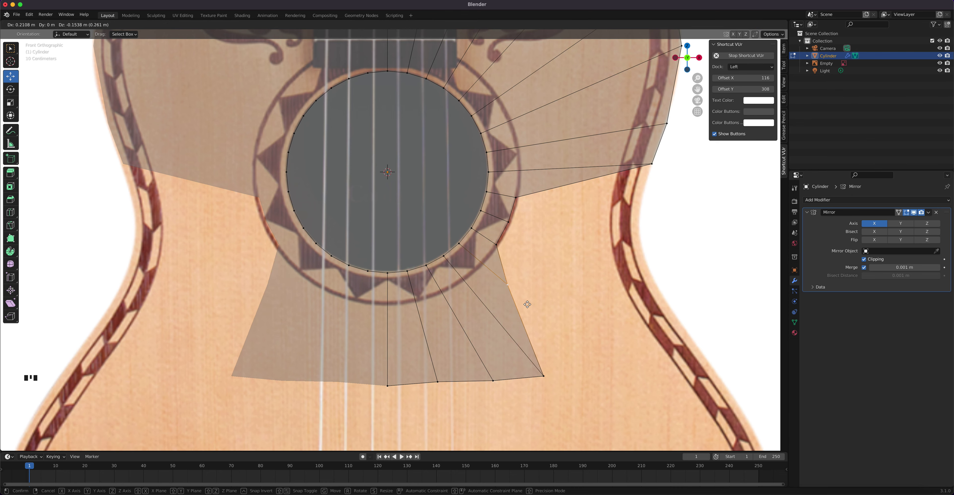
pyautogui.click(522, 285)
# - Move the next outer ring vertex, at the ring's lower right, out to the body's right edge below the waist
pyautogui.scroll(-4, 549, 294)
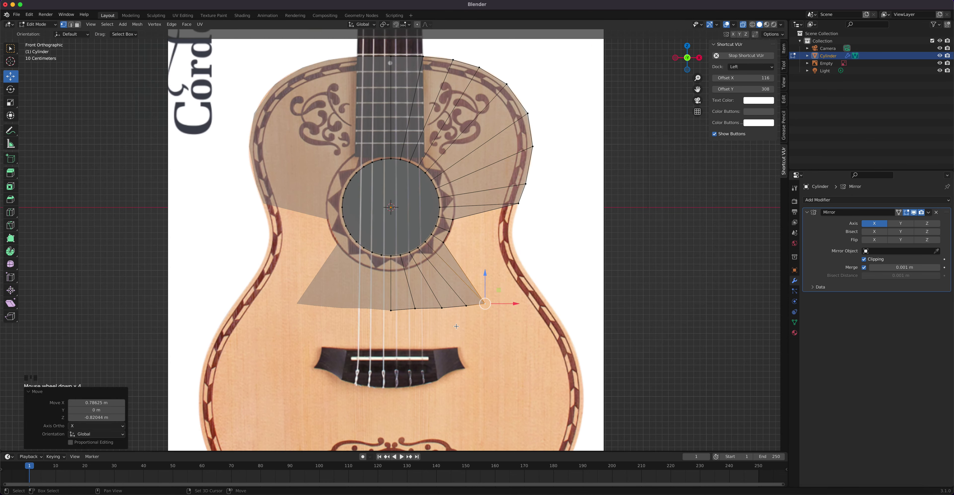
pyautogui.keyDown('shift'); pyautogui.moveTo(444, 345); pyautogui.dragTo(471, 218, button='middle'); pyautogui.keyUp('shift')
pyautogui.keyDown('shift'); pyautogui.moveTo(518, 341); pyautogui.dragTo(509, 375, button='middle'); pyautogui.keyUp('shift')
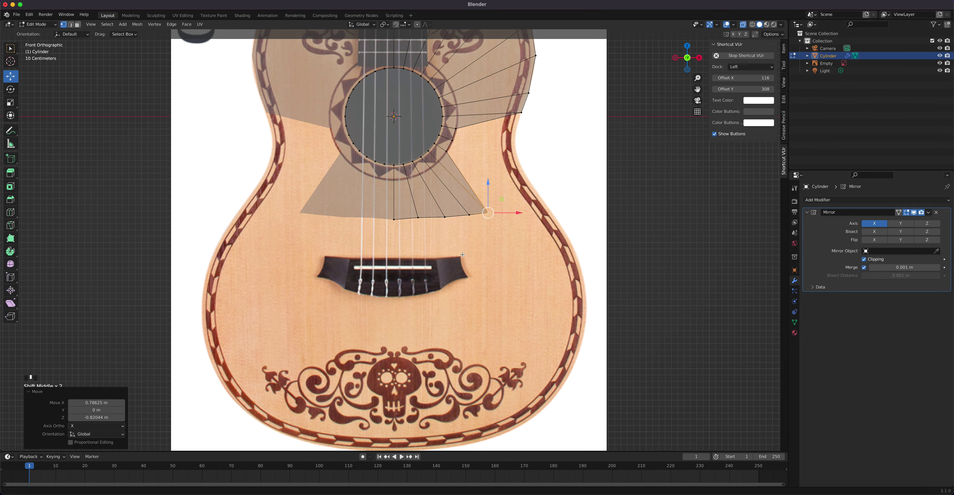
pyautogui.keyDown('shift'); pyautogui.moveTo(491, 66); pyautogui.dragTo(472, 187, button='middle'); pyautogui.keyUp('shift')
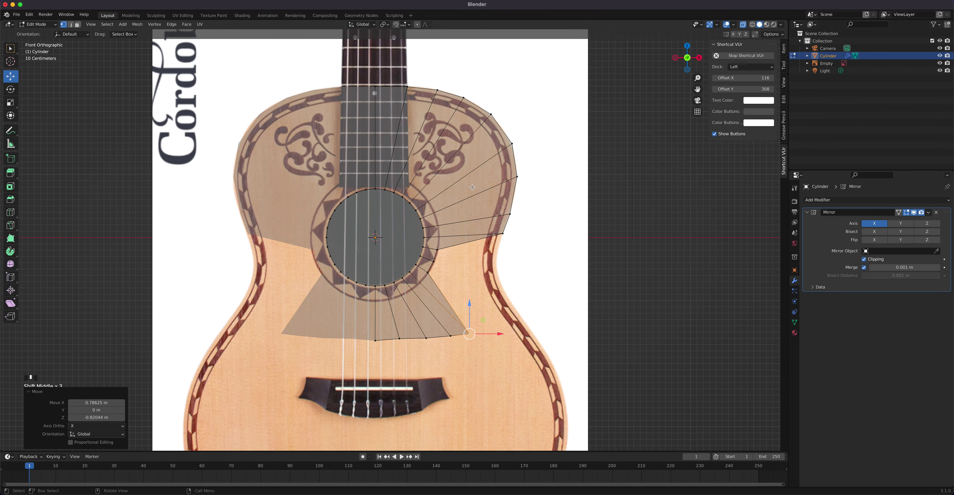
pyautogui.click(429, 273)
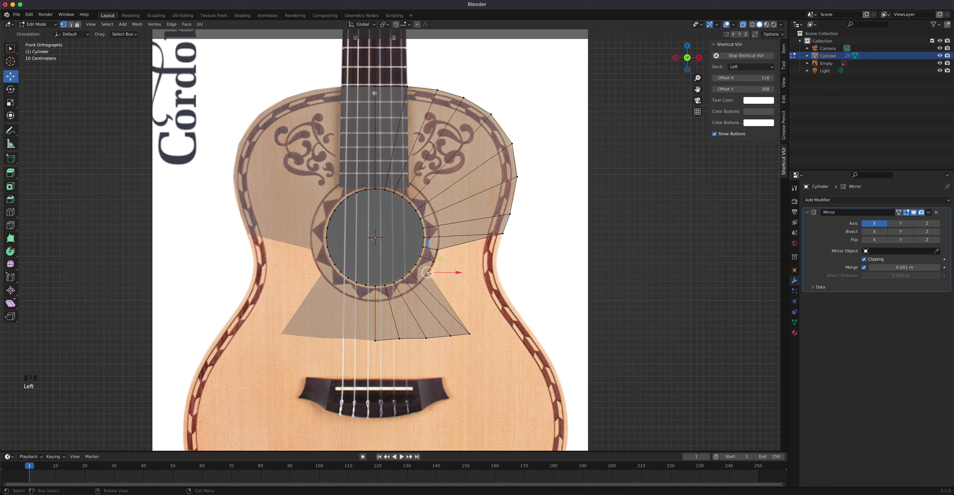
pyautogui.press('g')
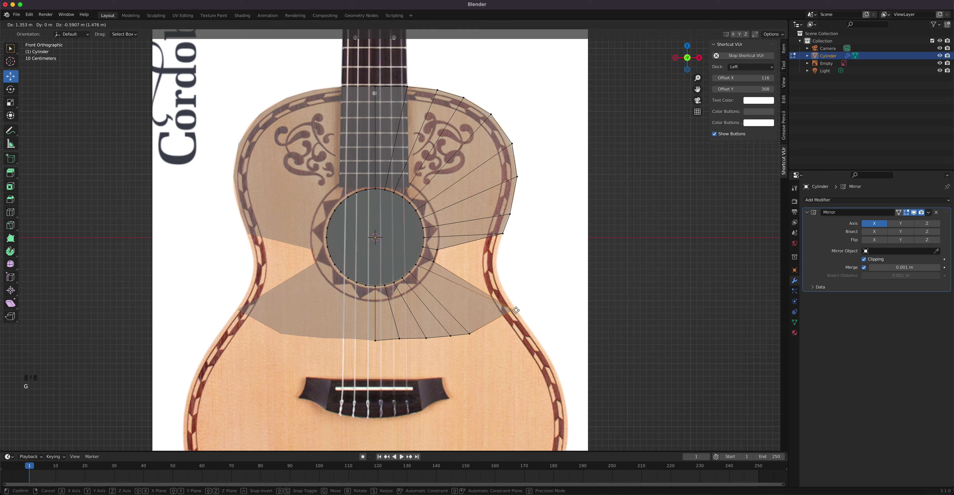
pyautogui.click(517, 307)
# - Move the last two outer ring vertices out to the body's right edge at the waist to close the gap
pyautogui.click(435, 253)
pyautogui.press('g')
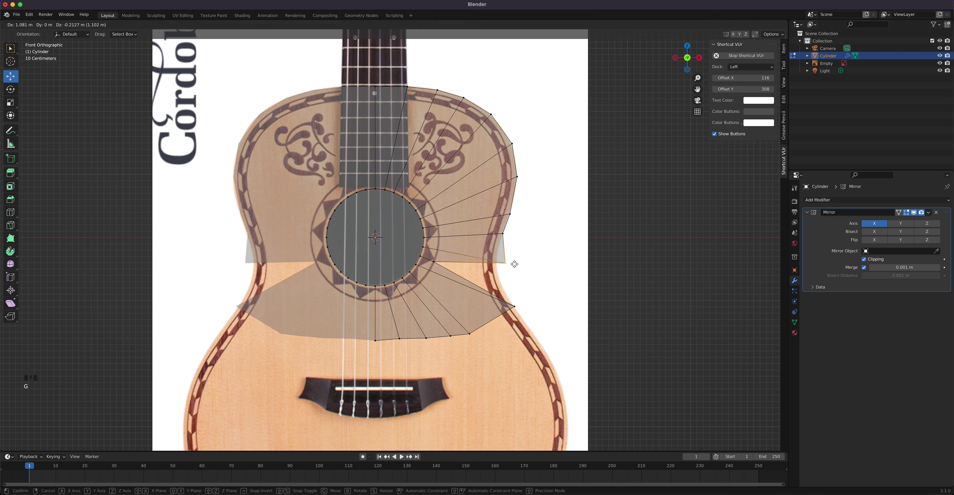
pyautogui.click(505, 254)
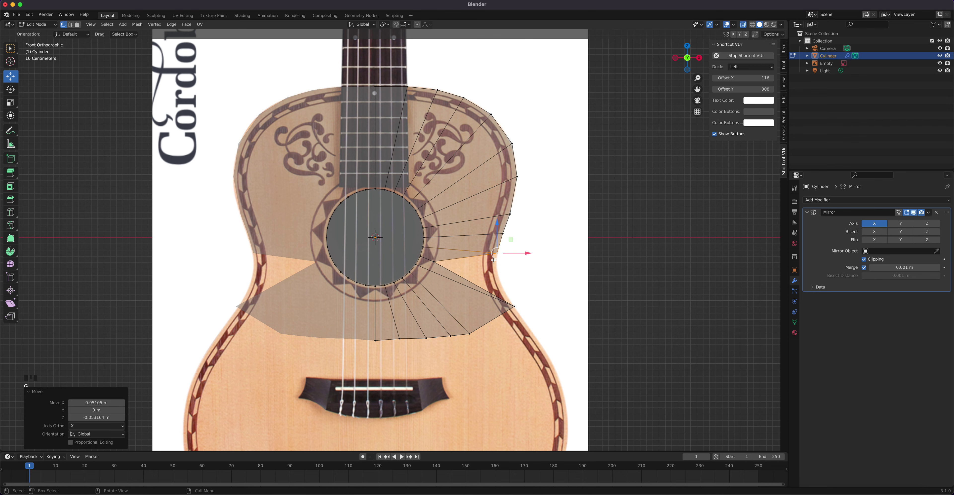
pyautogui.click(439, 264)
pyautogui.press('g')
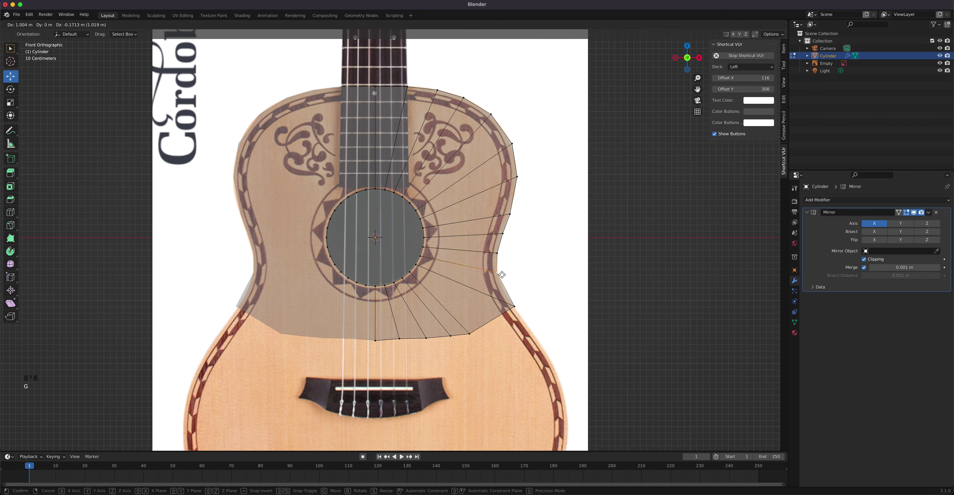
pyautogui.click(502, 275)
# - Shift the vertex below the waist up and inward along the body's right outline
pyautogui.scroll(2, 511, 266)
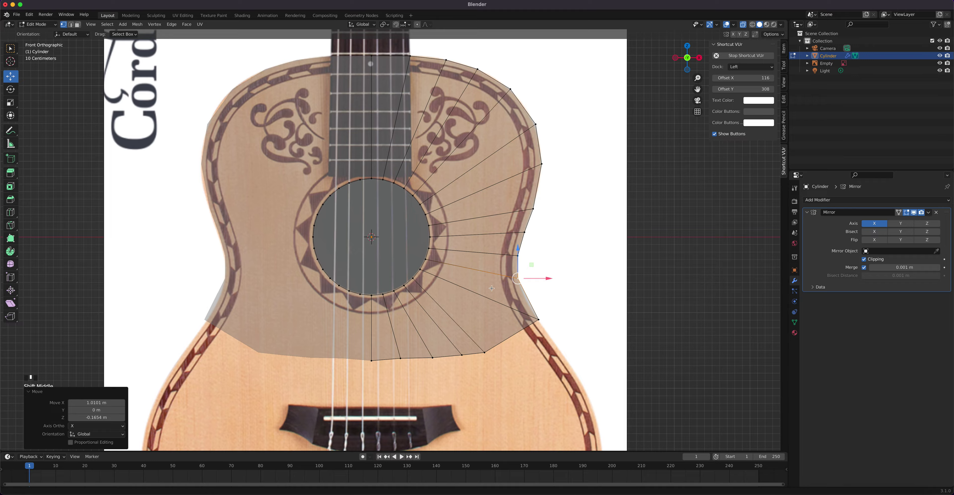
pyautogui.keyDown('shift'); pyautogui.moveTo(477, 295); pyautogui.dragTo(450, 200, button='middle'); pyautogui.keyUp('shift')
pyautogui.scroll(1, 449, 200)
pyautogui.press('g')
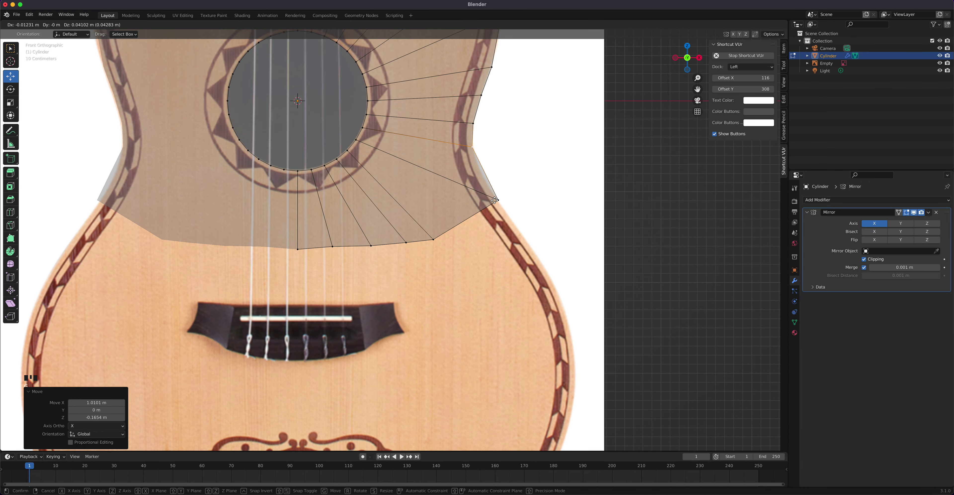
pyautogui.click(482, 182)
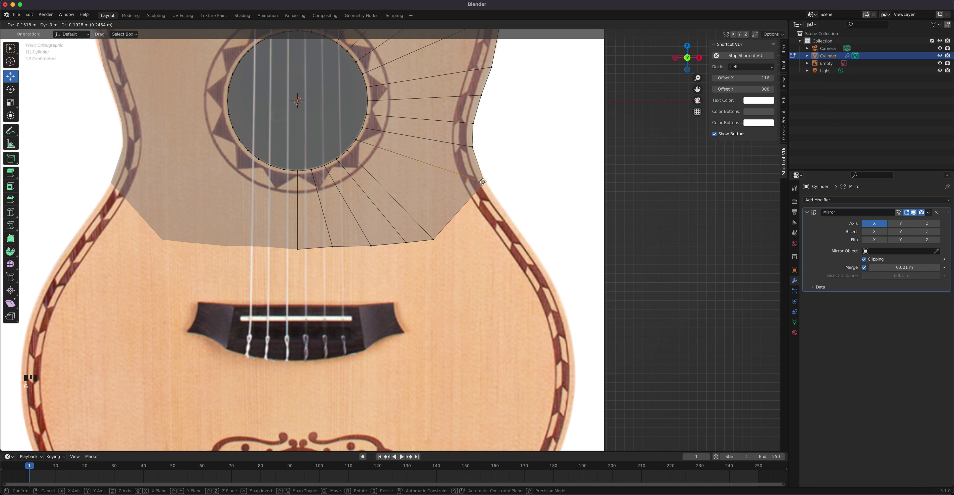
# - Move the rightmost vertex of the row above the bridge out to the body's right outline
pyautogui.click(434, 239)
pyautogui.press('g')
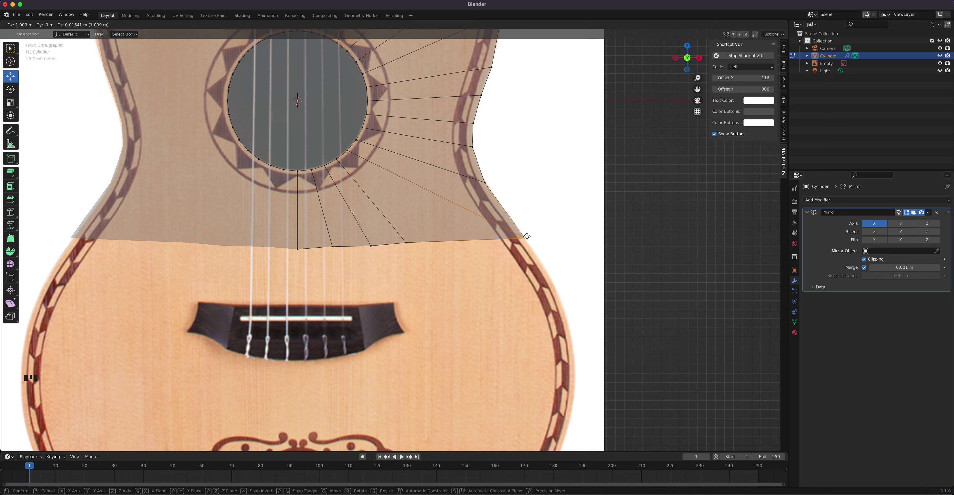
pyautogui.click(526, 237)
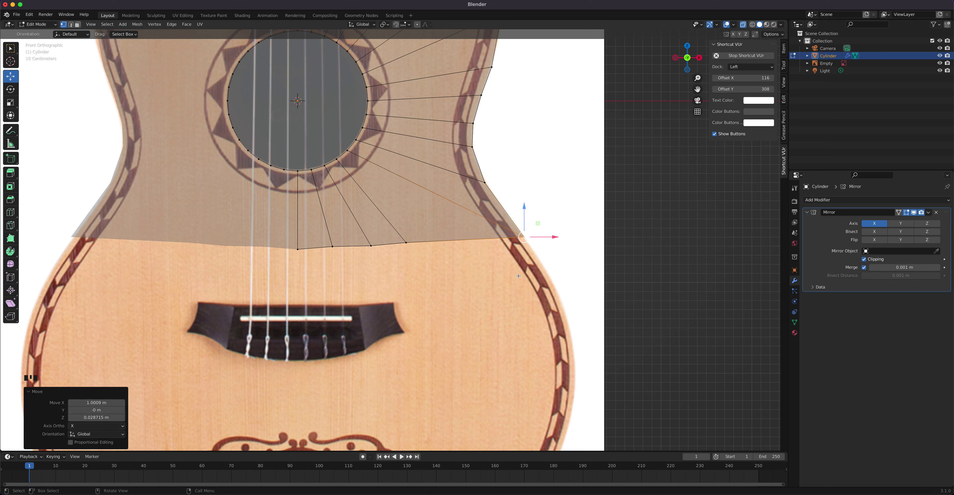
# - Flatten the row of vertices above the bridge by scaling it to 0 on Z, and shift its corner vertex outward along X to the outline
pyautogui.keyDown('alt'); pyautogui.click(323, 246); pyautogui.keyUp('alt')
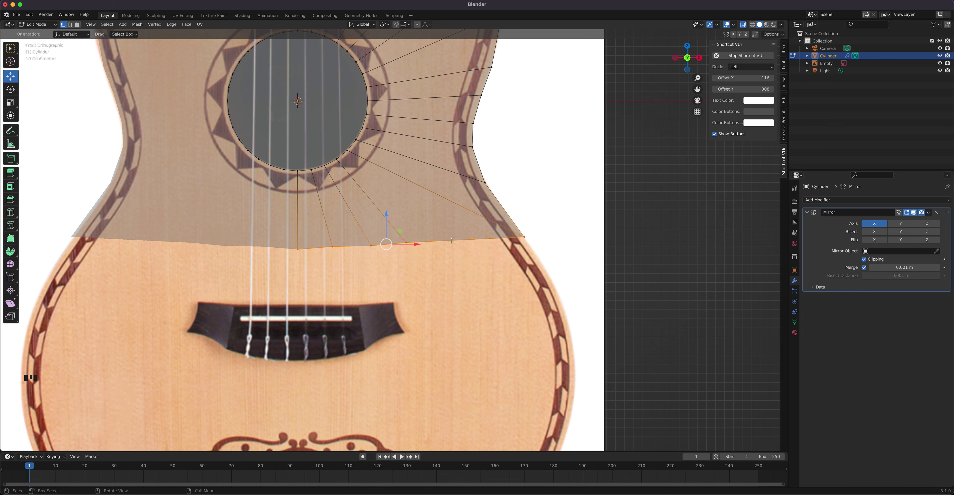
pyautogui.press('s')
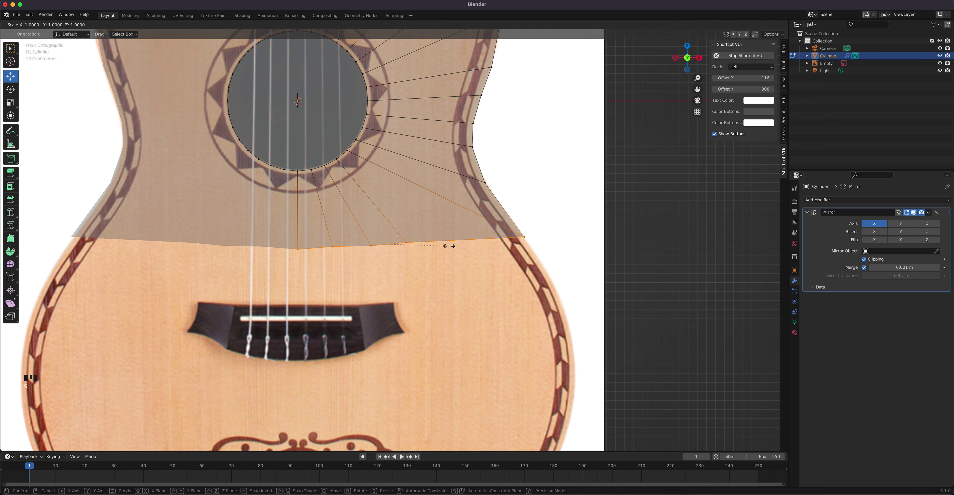
pyautogui.write('z')
pyautogui.write('0')
pyautogui.press('Return')
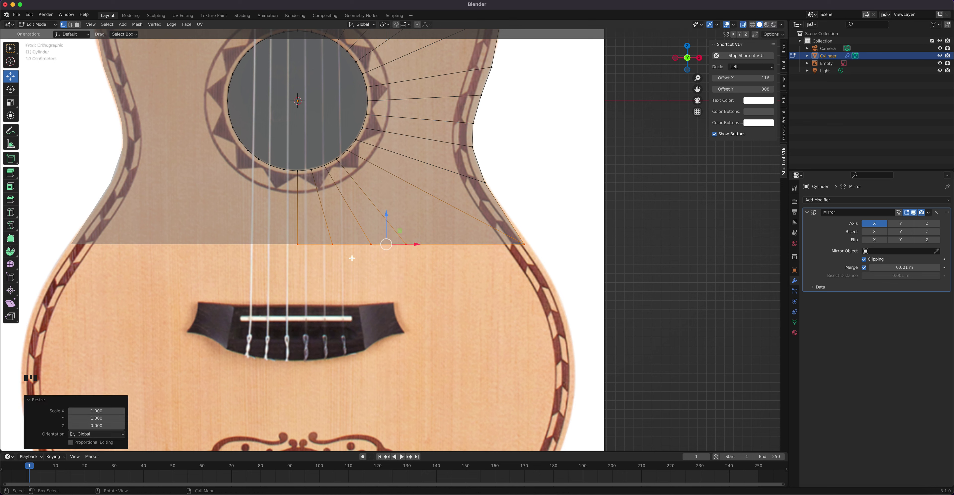
pyautogui.click(524, 245)
pyautogui.moveTo(556, 244); pyautogui.dragTo(562, 244)
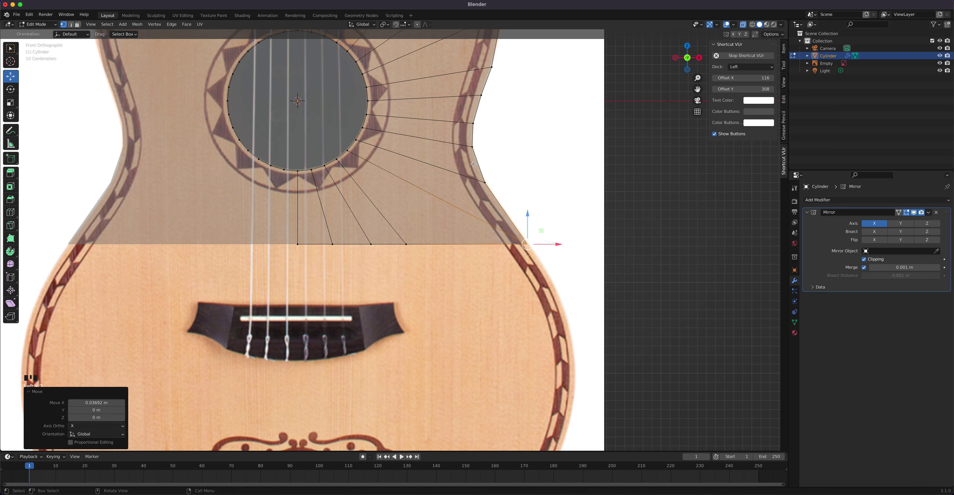
# - Respace the outer vertices around the right waist, moving the upper one slightly up and the ones below it down along the outline
pyautogui.click(474, 125)
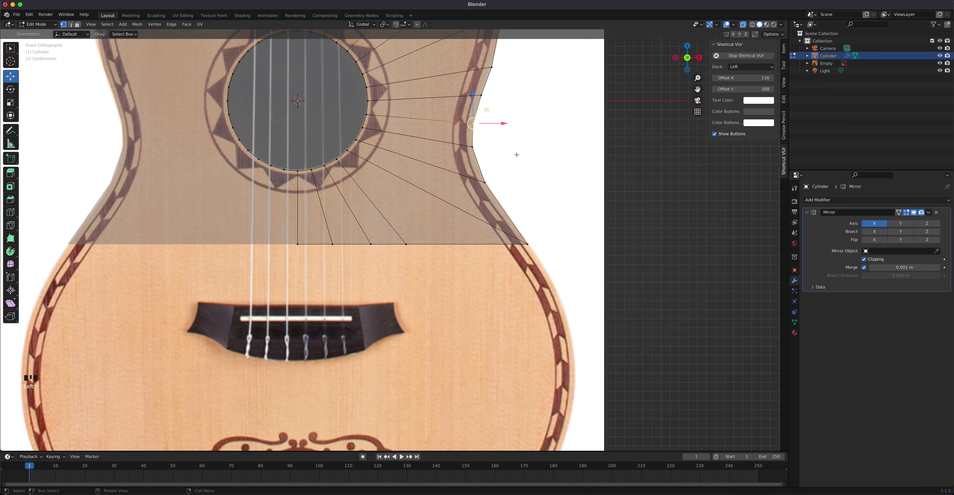
pyautogui.press('g')
pyautogui.click(517, 150)
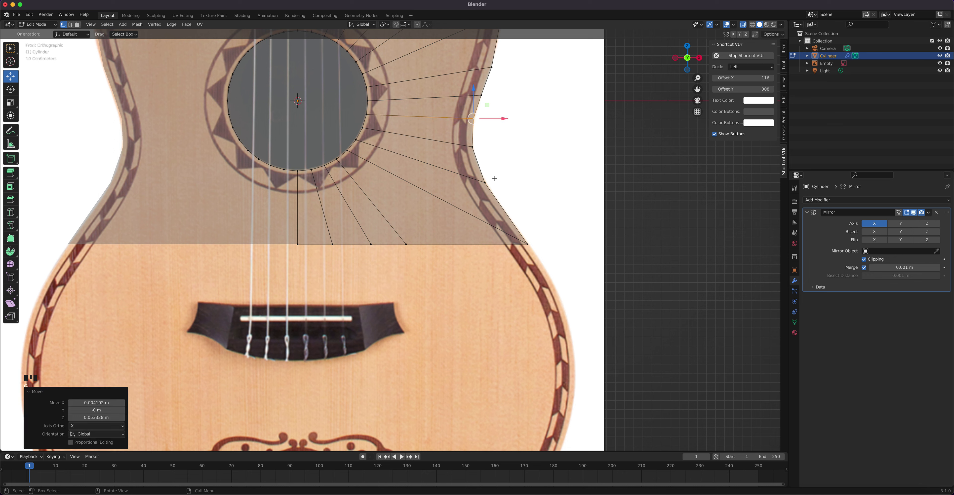
pyautogui.click(485, 182)
pyautogui.press('g')
pyautogui.click(477, 152)
pyautogui.hotkey('ctrl', 'z')
# - Nudge the vertex just above the right waist and the widest vertex of the upper bout onto the body outline
pyautogui.scroll(-1, 482, 116)
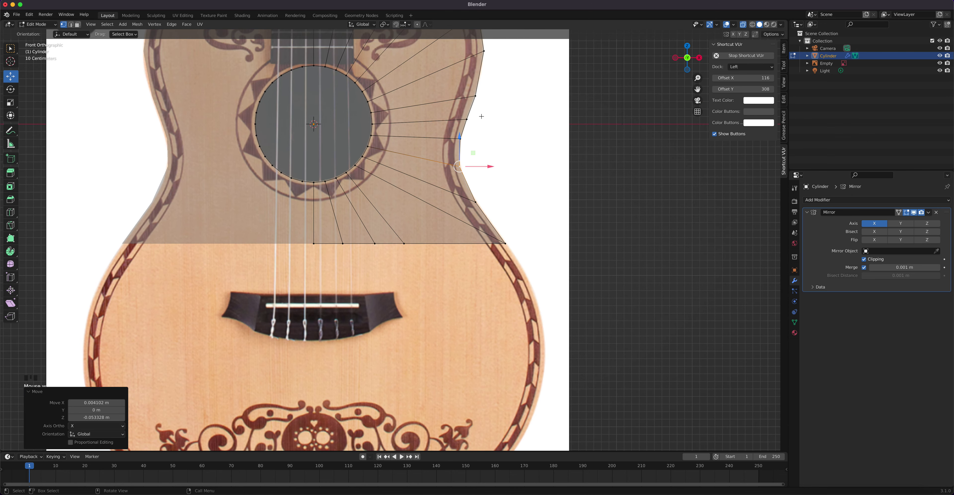
pyautogui.scroll(2, 482, 116)
pyautogui.click(501, 67)
pyautogui.press('g')
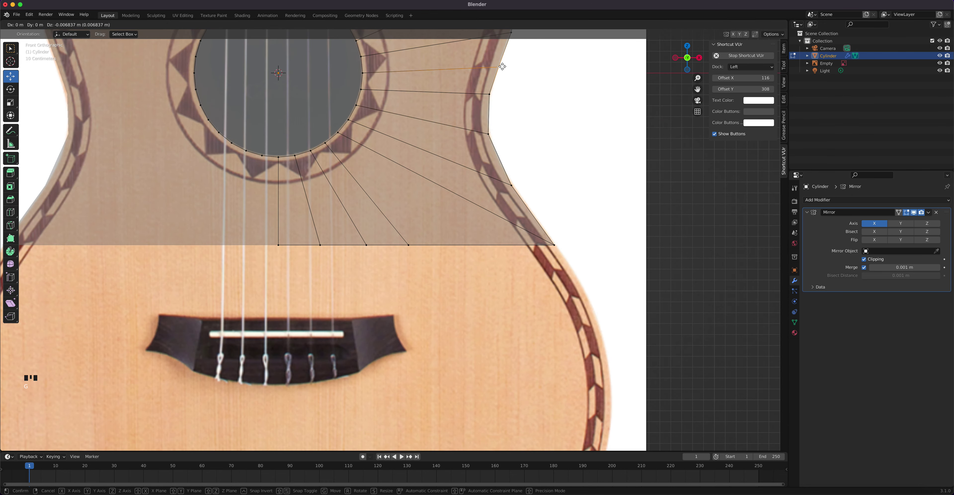
pyautogui.click(502, 66)
pyautogui.keyDown('shift'); pyautogui.moveTo(541, 144); pyautogui.dragTo(511, 294, button='middle'); pyautogui.keyUp('shift')
pyautogui.click(498, 132)
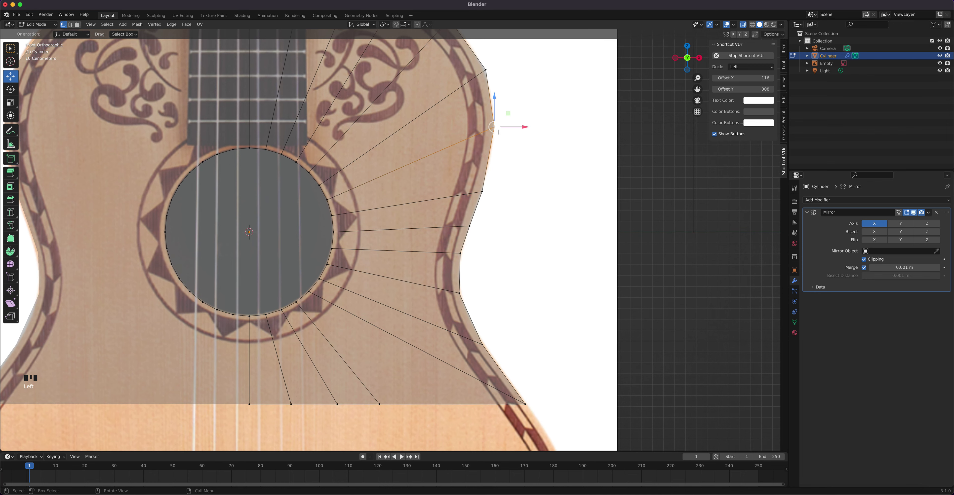
pyautogui.press('g')
pyautogui.click(500, 138)
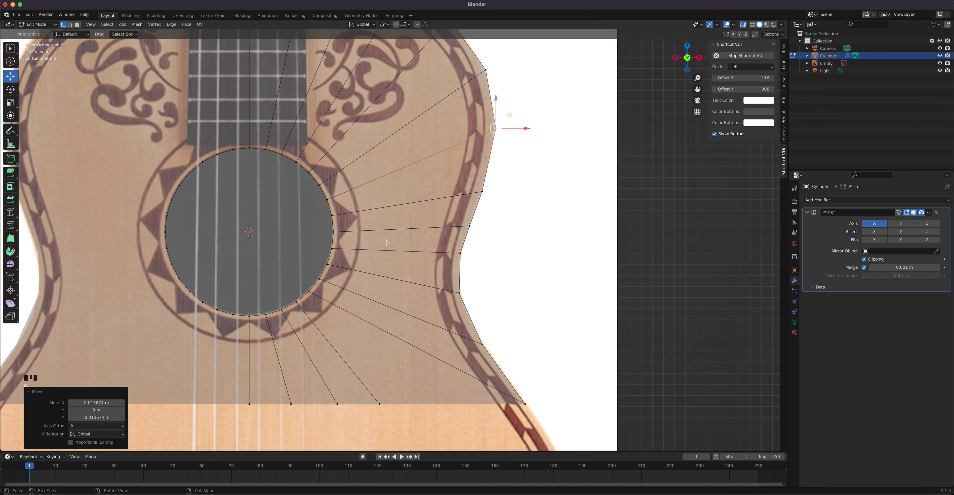
# - Delete the face filling the sound hole
pyautogui.scroll(-3, 386, 244)
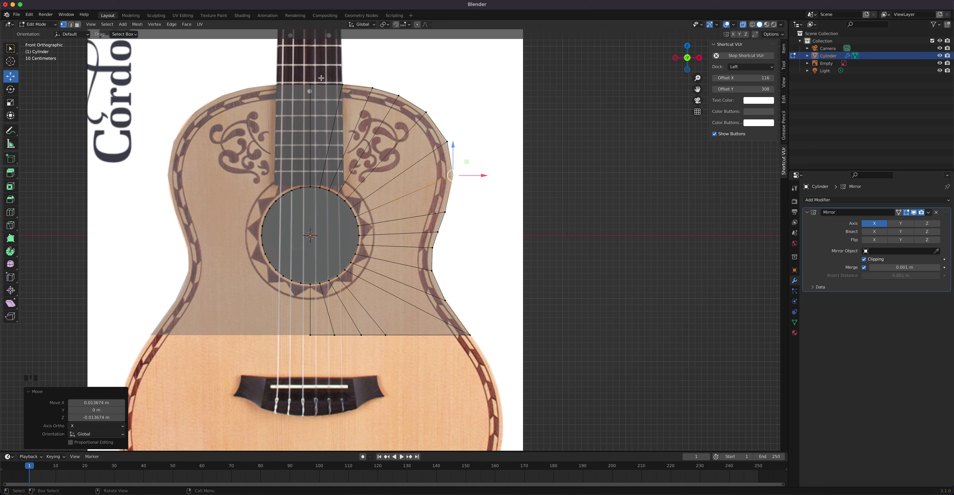
pyautogui.click(313, 241)
pyautogui.press('3')
pyautogui.click(312, 241)
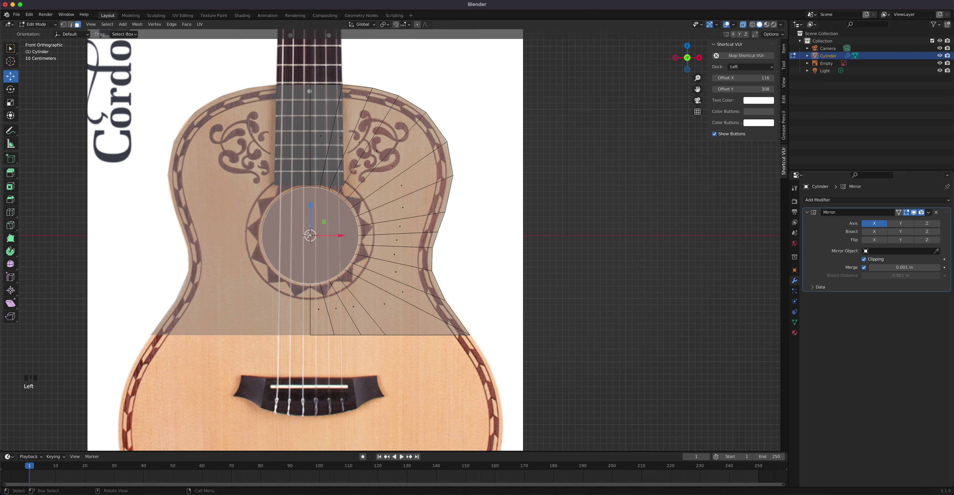
pyautogui.press('x')
pyautogui.click(321, 237)
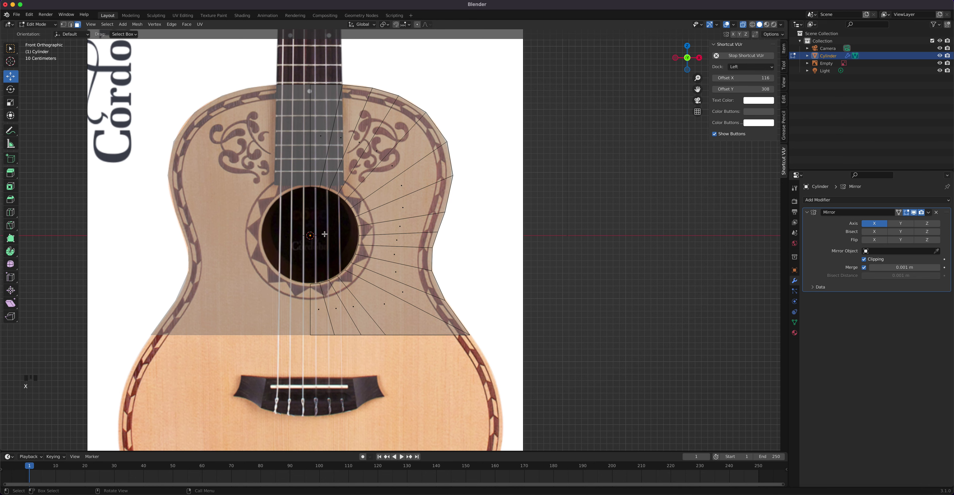
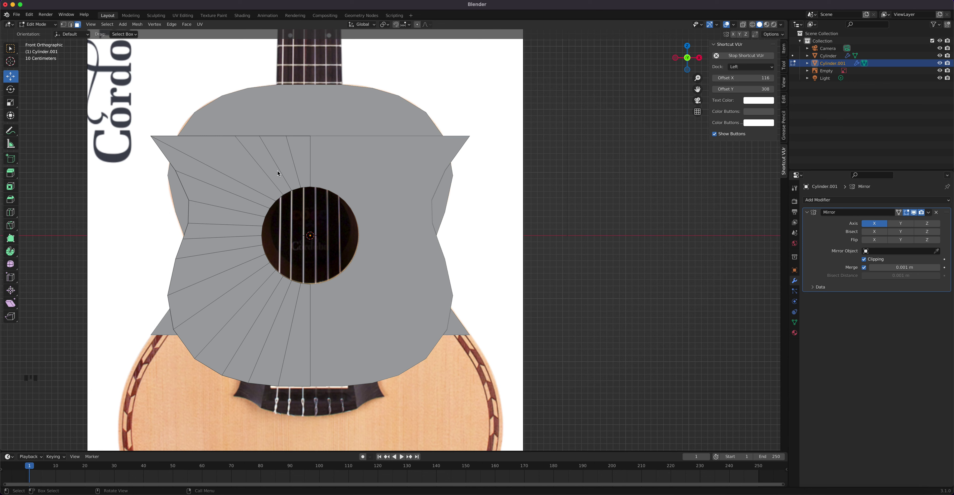
# - Leave Edit Mode and apply the Mirror modifier on the flipped duplicate of the body piece
pyautogui.press('Tab')
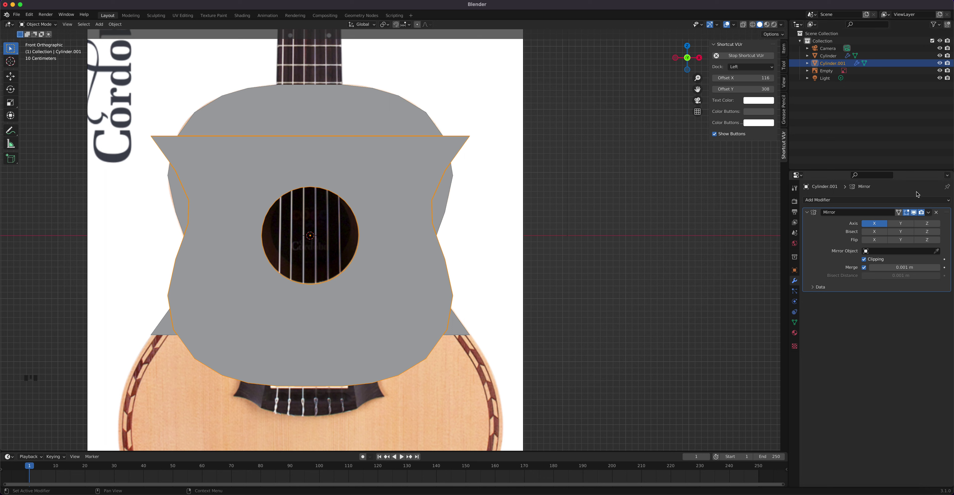
pyautogui.click(929, 212)
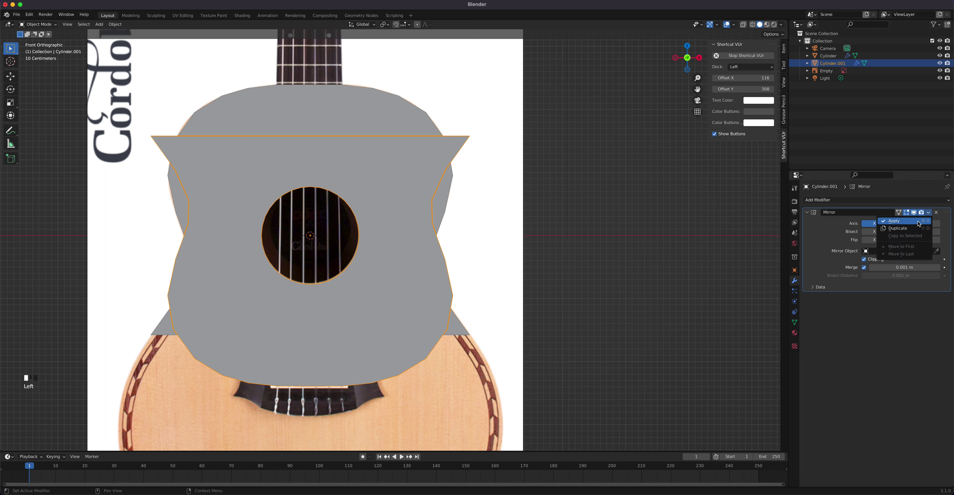
pyautogui.click(920, 222)
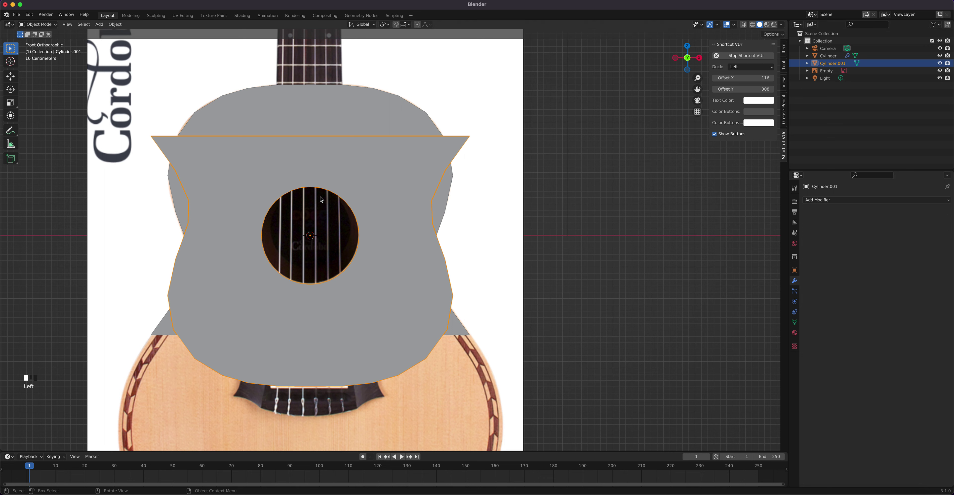
# - Move the flipped duplicate straight down on Z by about 2.91 m so its lower edge reaches the bottom of the guitar body
pyautogui.scroll(-2, 372, 231)
pyautogui.keyDown('shift'); pyautogui.moveTo(372, 231); pyautogui.dragTo(477, 222, button='middle'); pyautogui.keyUp('shift')
pyautogui.click(16, 81)
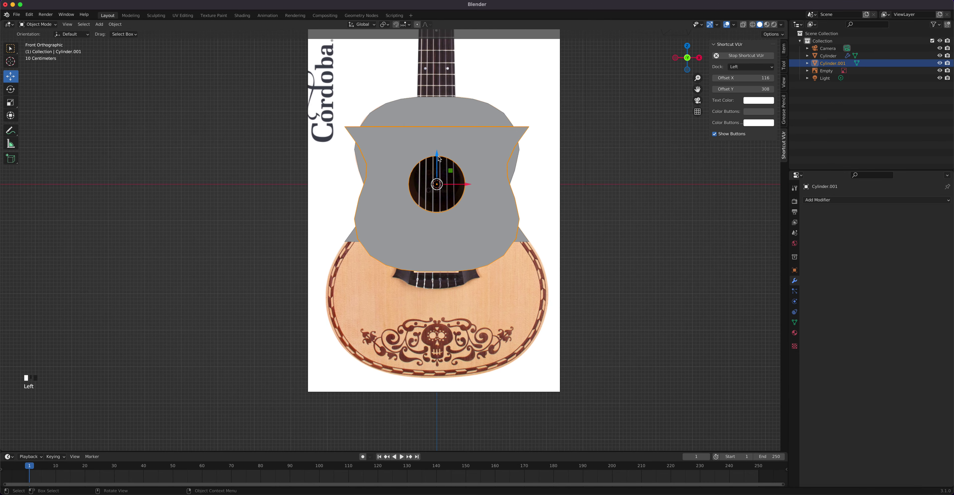
pyautogui.moveTo(436, 163); pyautogui.dragTo(439, 264)
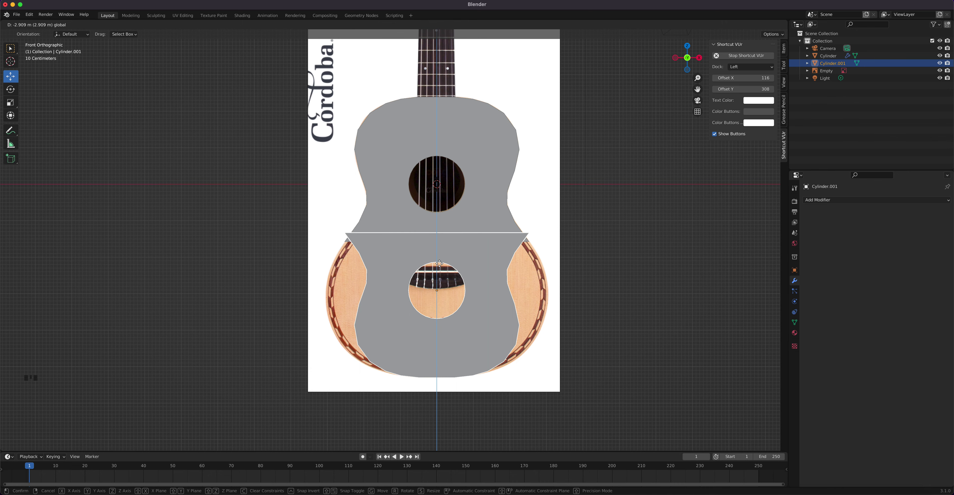
pyautogui.scroll(3, 466, 267)
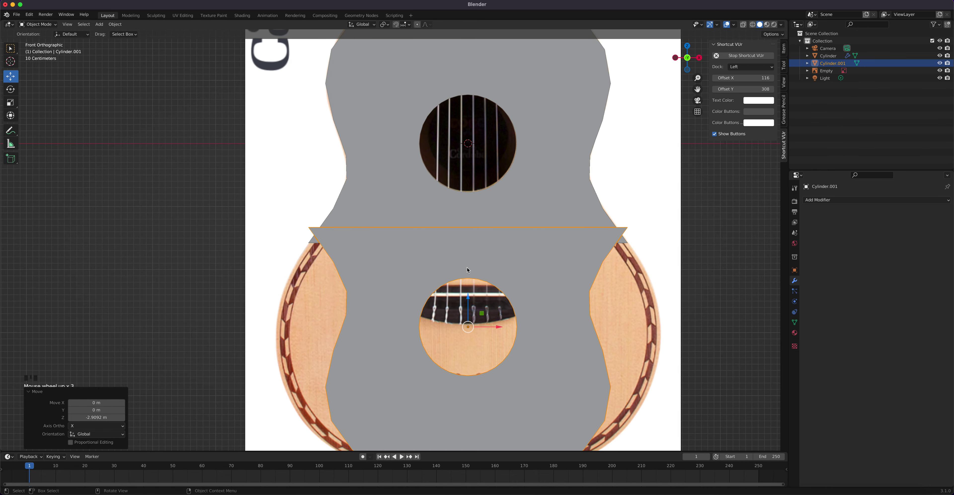
# - Circle-select all faces in the left half of the lower body piece and delete them
pyautogui.press('Tab')
pyautogui.keyDown('shift'); pyautogui.moveTo(492, 295); pyautogui.dragTo(442, 226, button='middle'); pyautogui.keyUp('shift')
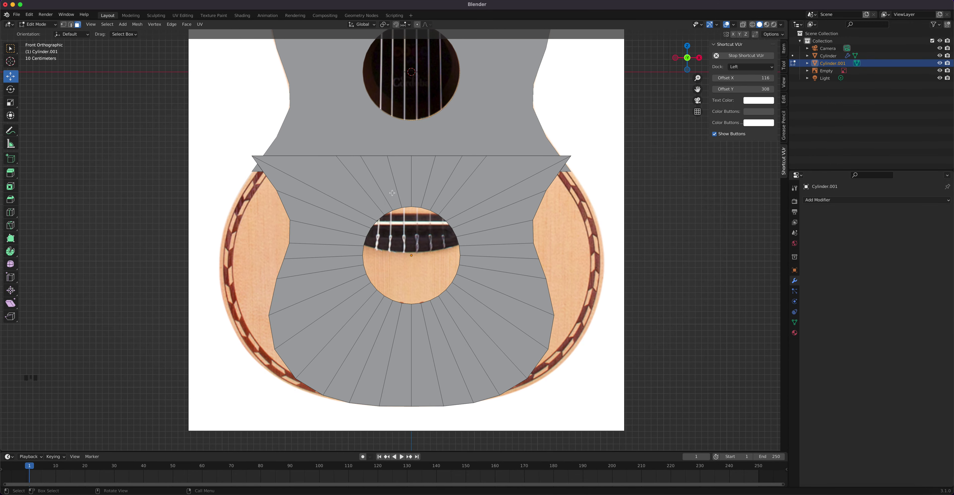
pyautogui.click(398, 184)
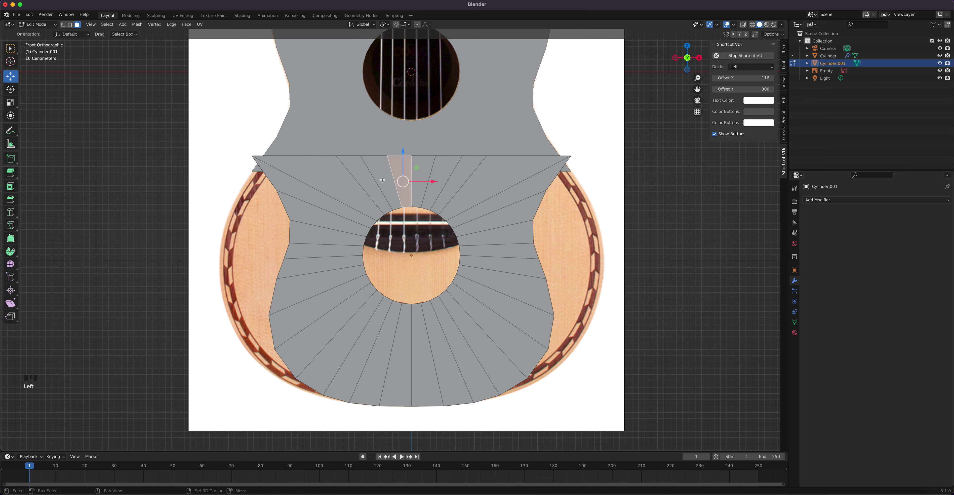
pyautogui.click(11, 52)
pyautogui.moveTo(11, 51); pyautogui.dragTo(62, 82)
pyautogui.moveTo(12, 53); pyautogui.dragTo(47, 80)
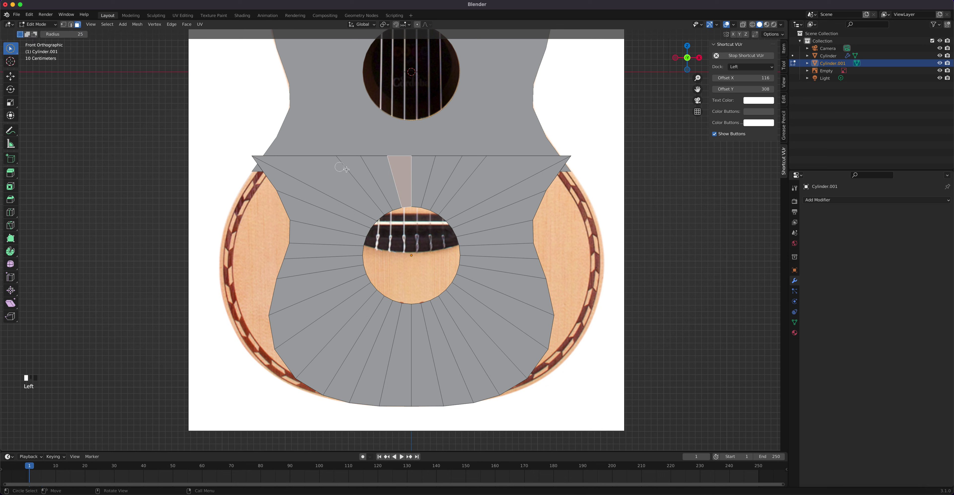
pyautogui.moveTo(396, 181)
pyautogui.mouseDown()
pyautogui.moveTo(357, 184)
pyautogui.moveTo(319, 264)
pyautogui.moveTo(360, 339)
pyautogui.moveTo(387, 350)
pyautogui.mouseUp()
pyautogui.press('x')
pyautogui.click(388, 349)
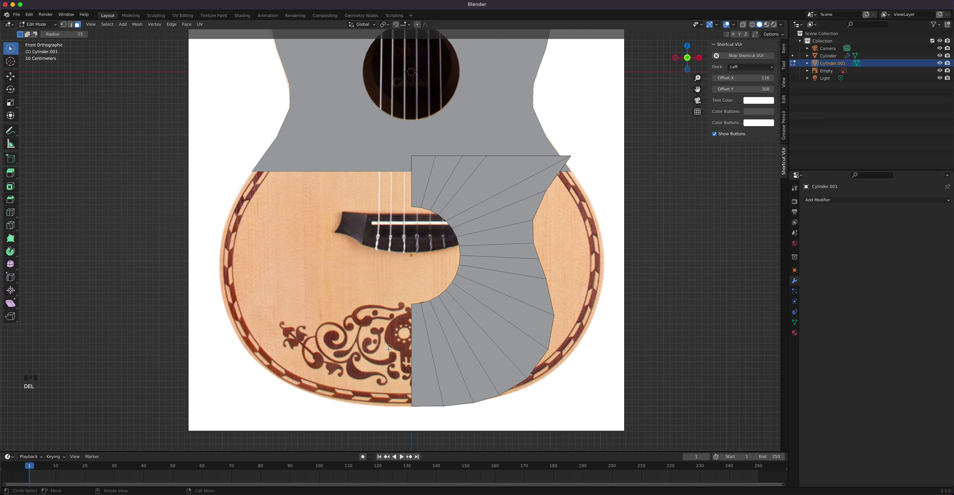
# - Add a Mirror modifier on X to the remaining right half and turn on X-ray in Edit Mode
pyautogui.press('Tab')
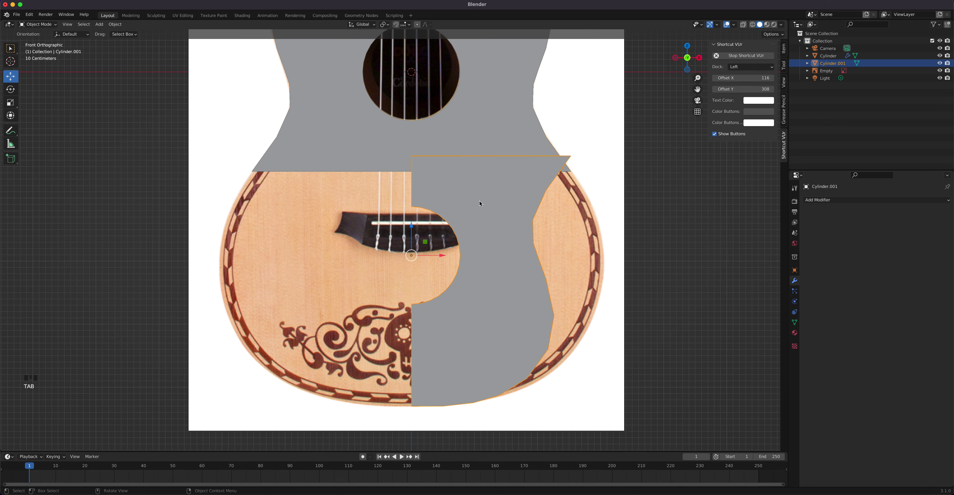
pyautogui.click(843, 201)
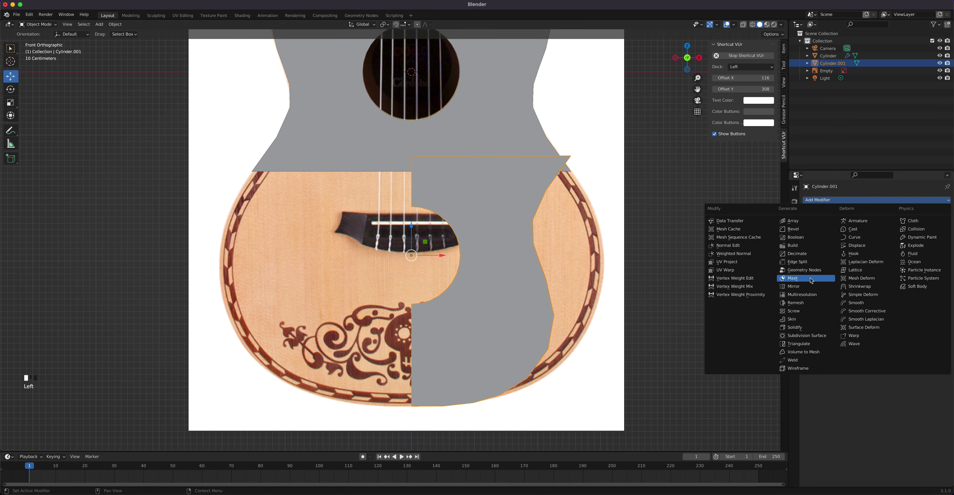
pyautogui.click(809, 286)
pyautogui.press('Tab')
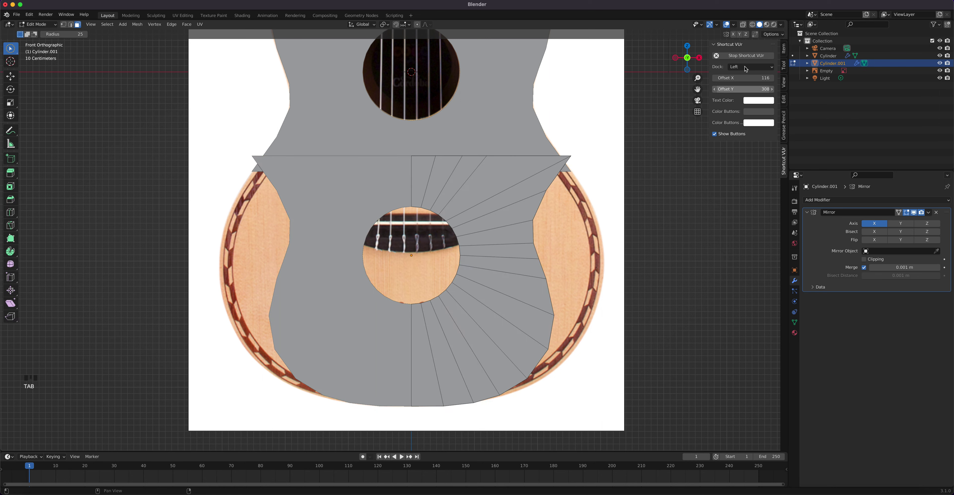
pyautogui.click(743, 24)
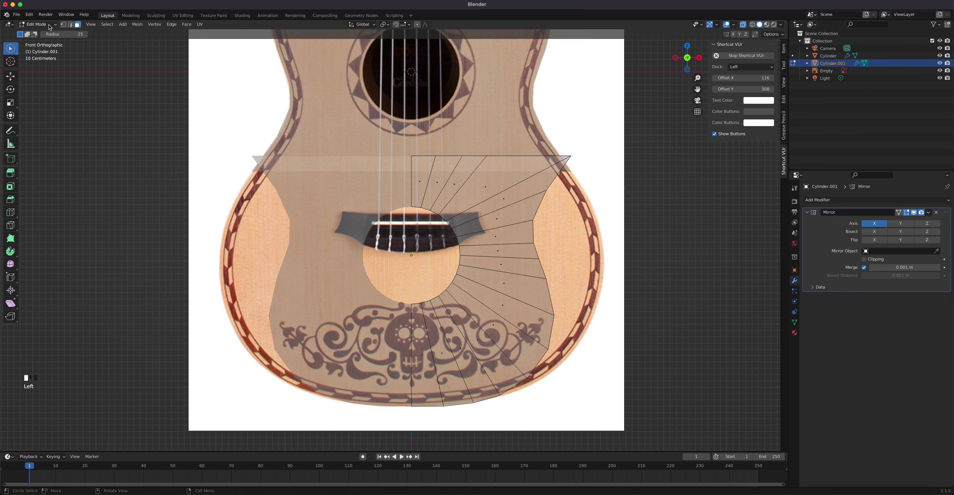
# - In vertex selection with the box select tool, nudge the two outer vertices right of the bottom centre onto the body's lower edge
pyautogui.click(64, 25)
pyautogui.scroll(-5, 456, 377)
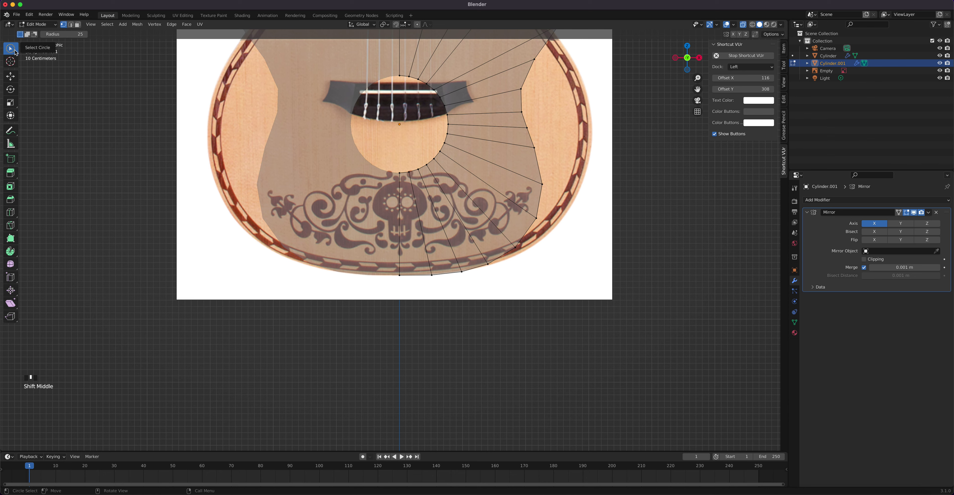
pyautogui.click(17, 53)
pyautogui.click(46, 66)
pyautogui.scroll(5, 430, 254)
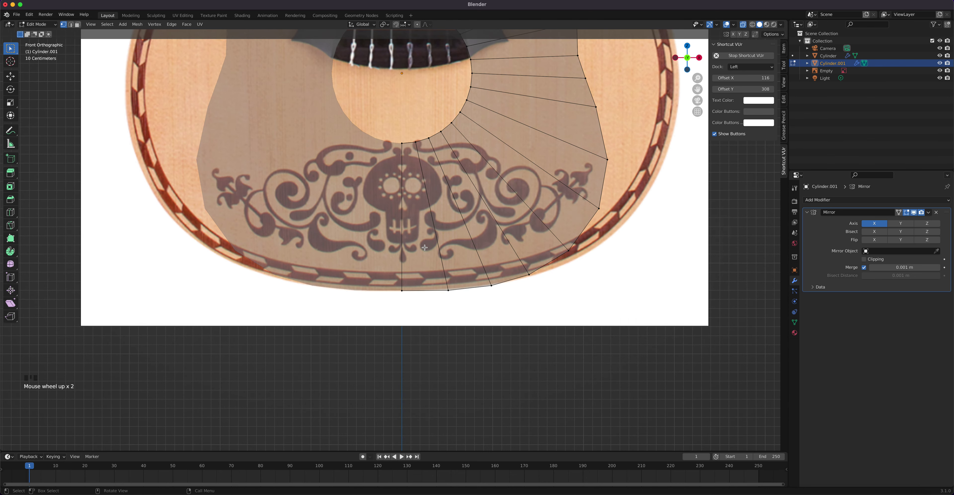
pyautogui.click(489, 329)
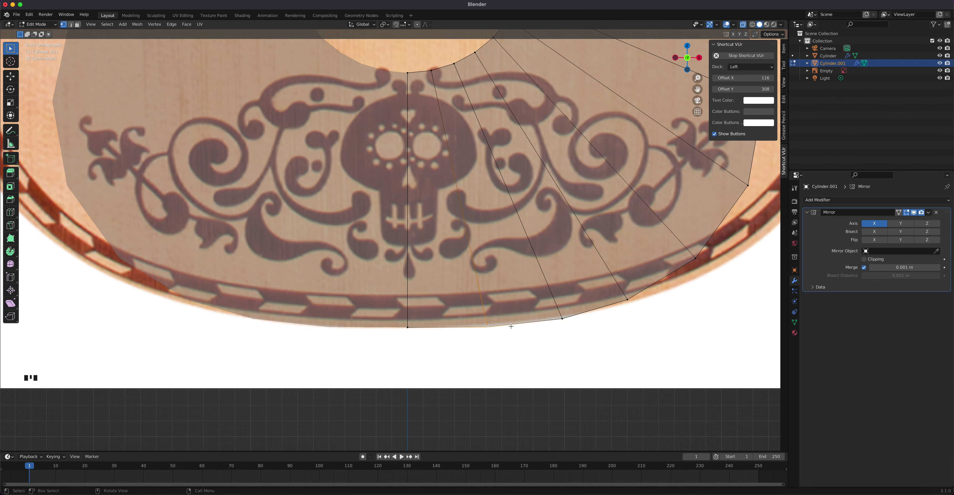
pyautogui.press('g')
pyautogui.click(511, 324)
pyautogui.click(570, 320)
pyautogui.press('g')
pyautogui.click(570, 319)
# - Box-select the top row of vertices on the lower body piece and move them down on Z by about 0.246 m
pyautogui.scroll(-4, 530, 144)
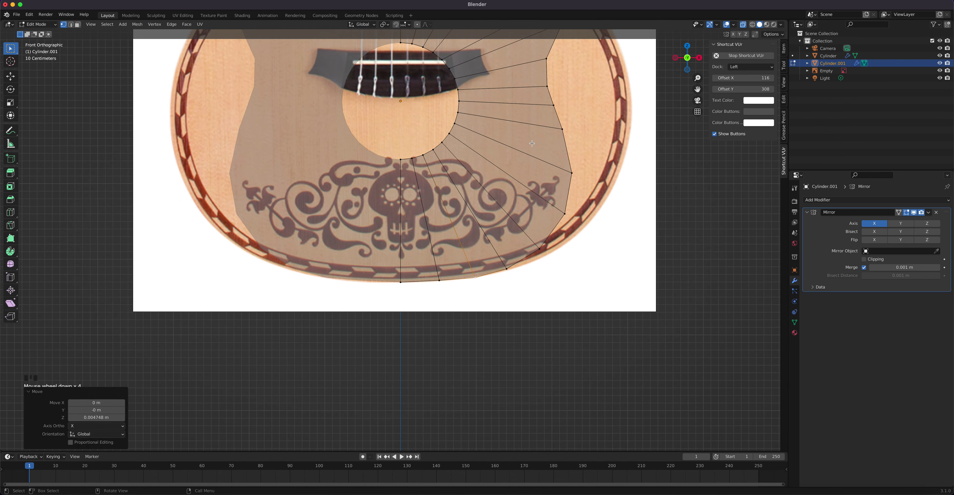
pyautogui.keyDown('shift'); pyautogui.moveTo(531, 144); pyautogui.dragTo(534, 222, button='middle'); pyautogui.keyUp('shift')
pyautogui.moveTo(344, 129); pyautogui.dragTo(587, 171)
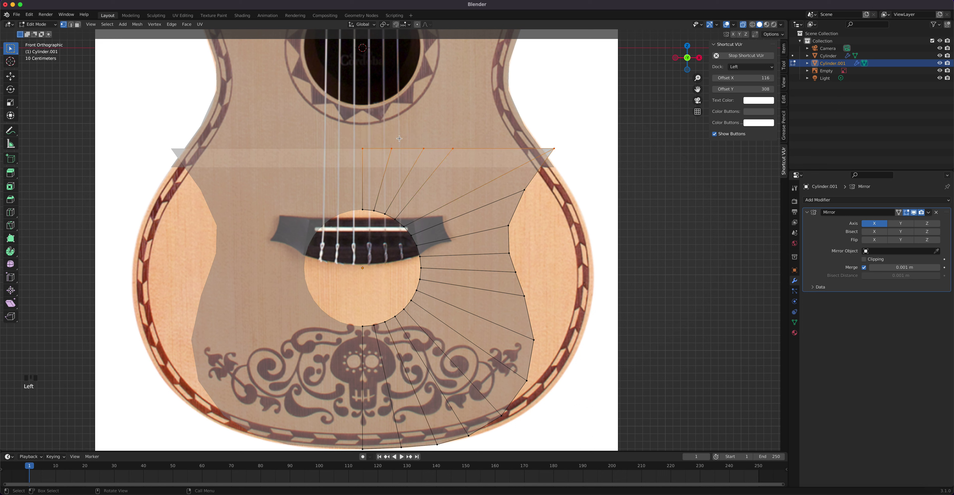
pyautogui.press('g')
pyautogui.press('z')
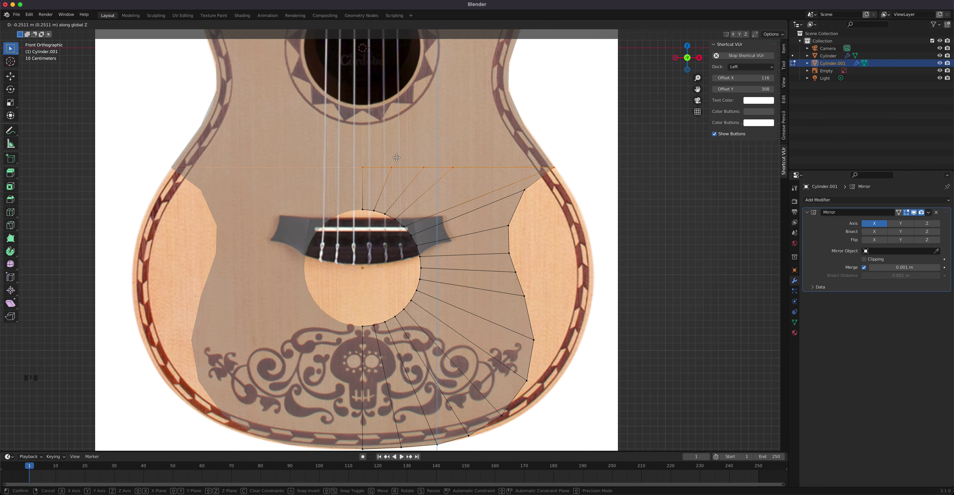
pyautogui.click(396, 157)
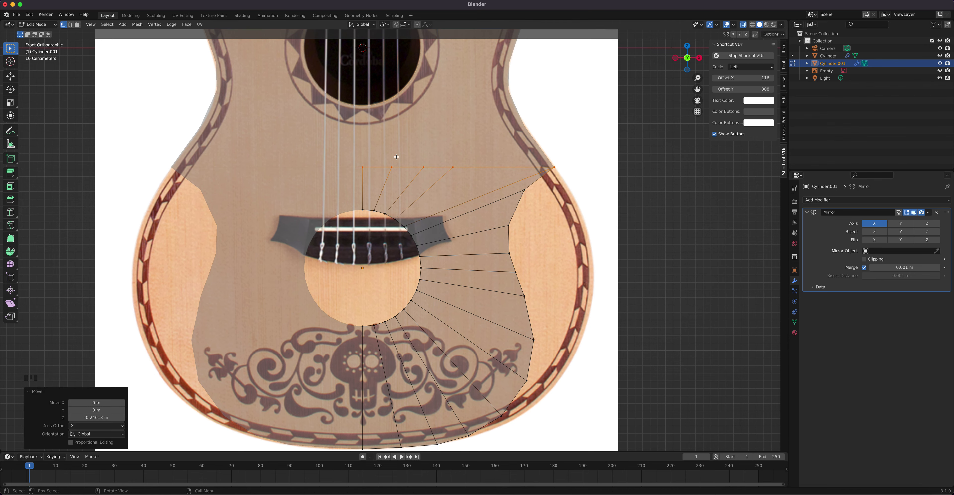
pyautogui.scroll(3, 490, 172)
pyautogui.keyDown('shift'); pyautogui.moveTo(490, 168); pyautogui.dragTo(472, 333, button='middle'); pyautogui.keyUp('shift')
pyautogui.scroll(2, 475, 269)
pyautogui.press('g')
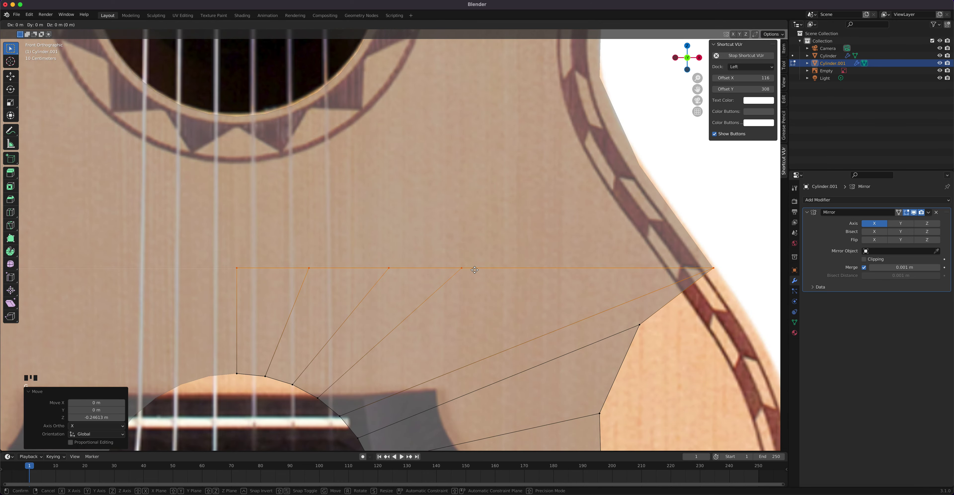
pyautogui.press('z')
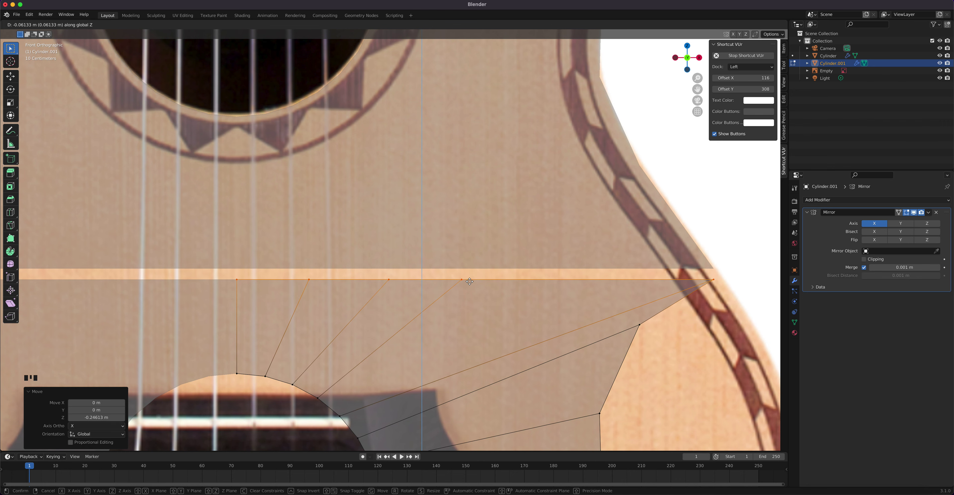
pyautogui.press('Escape')
pyautogui.press('g')
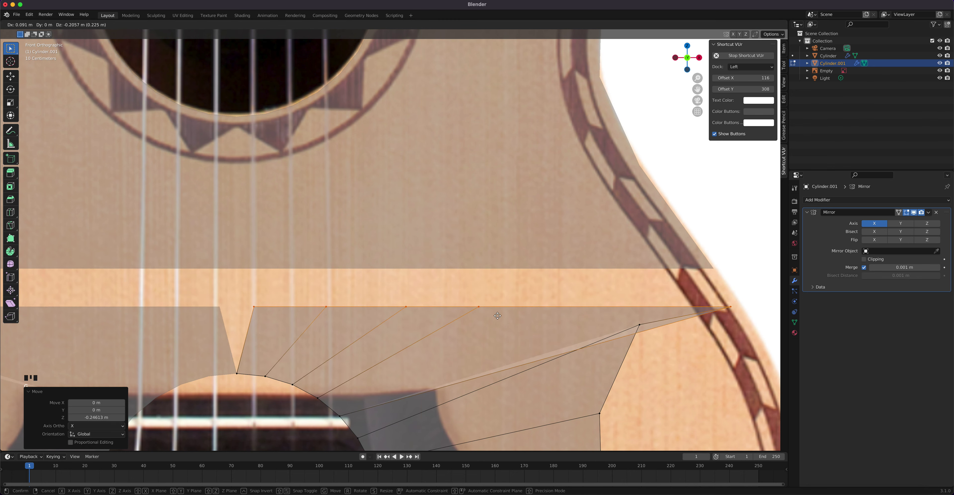
pyautogui.press('Escape')
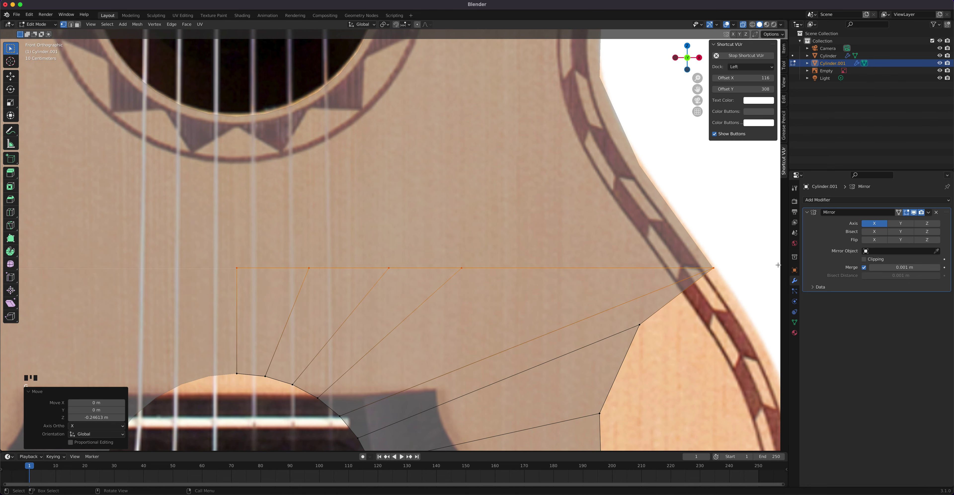
# - Enable Clipping on the Mirror modifier and test-move the top row of vertices without keeping the move
pyautogui.click(864, 259)
pyautogui.press('g')
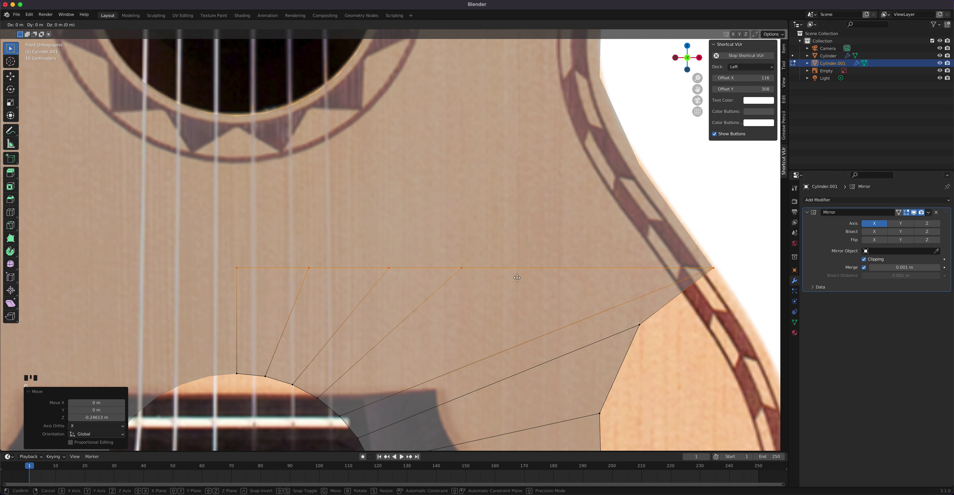
pyautogui.press('Escape')
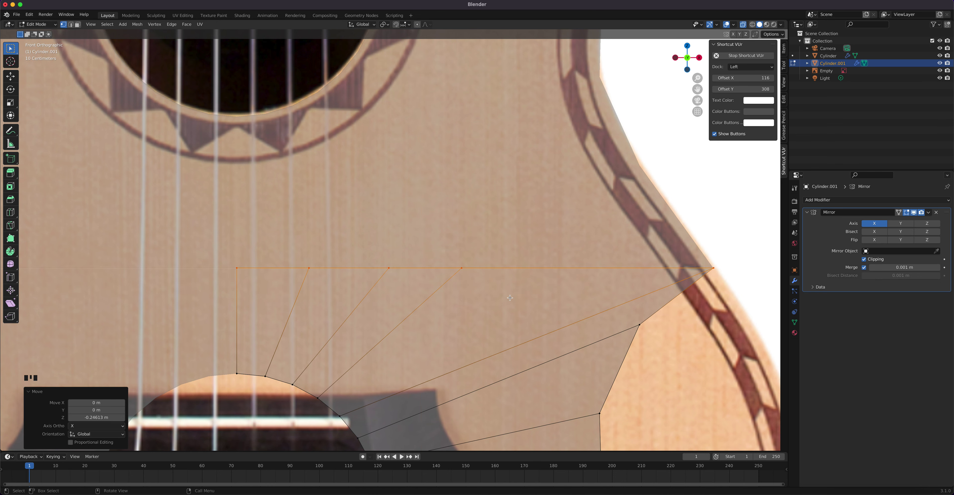
pyautogui.press('g')
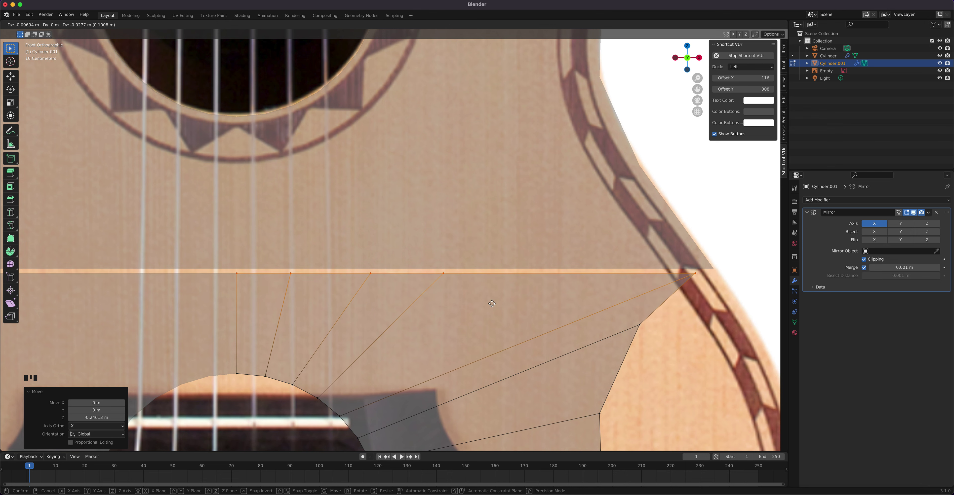
pyautogui.press('Escape')
# - Move the top row of vertices down on Z by about 0.004 m to align it with the upper piece's lower edge
pyautogui.press('g')
pyautogui.press('x')
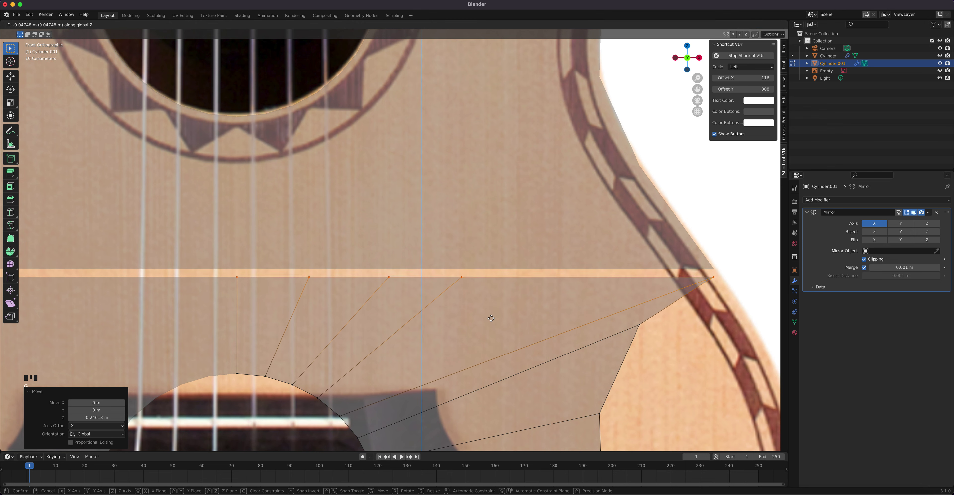
pyautogui.press('z')
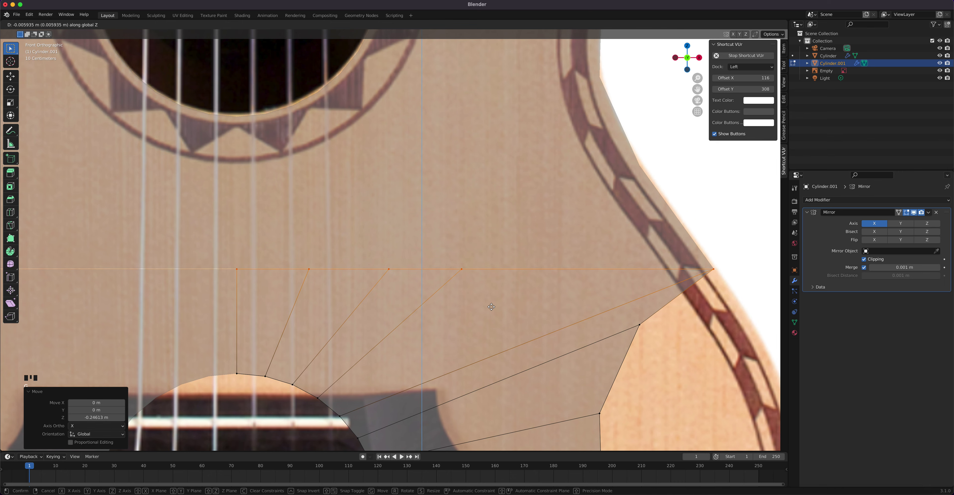
pyautogui.click(556, 307)
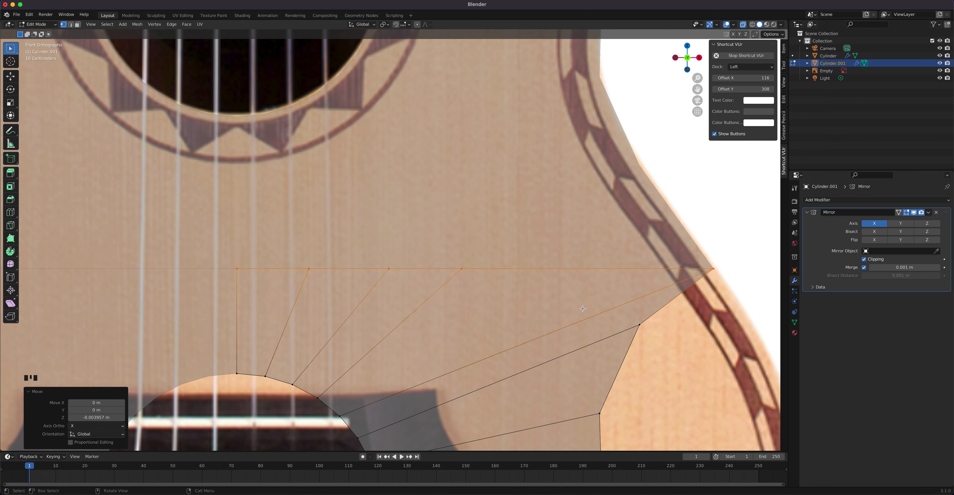
# - With the Move tool, pull the three inset vertices at bridge height and just above outward onto the guitar's right outline
pyautogui.scroll(-4, 583, 309)
pyautogui.keyDown('shift'); pyautogui.moveTo(494, 407); pyautogui.dragTo(491, 195, button='middle'); pyautogui.keyUp('shift')
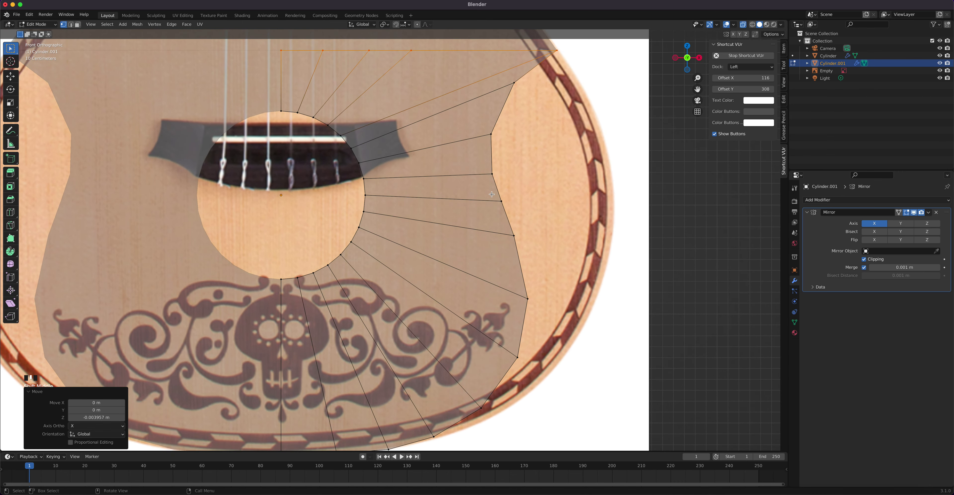
pyautogui.click(492, 174)
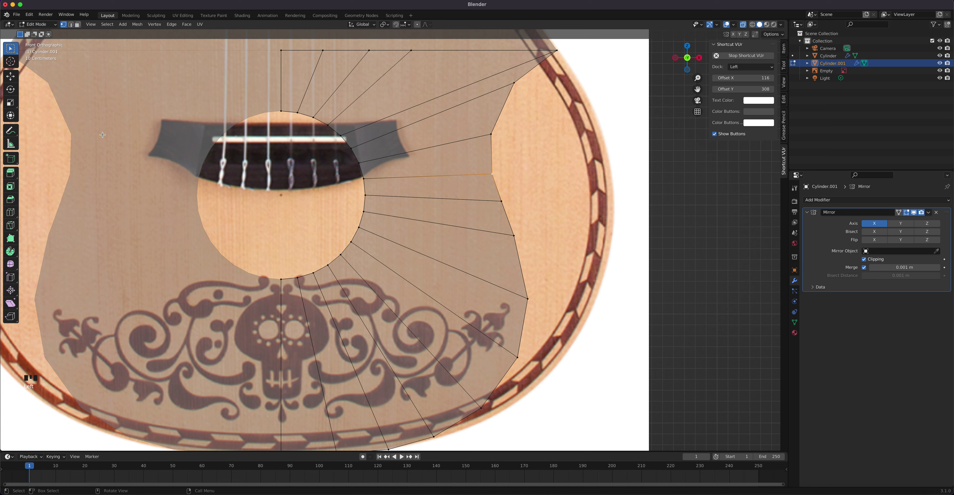
pyautogui.click(10, 76)
pyautogui.moveTo(517, 174); pyautogui.dragTo(644, 188)
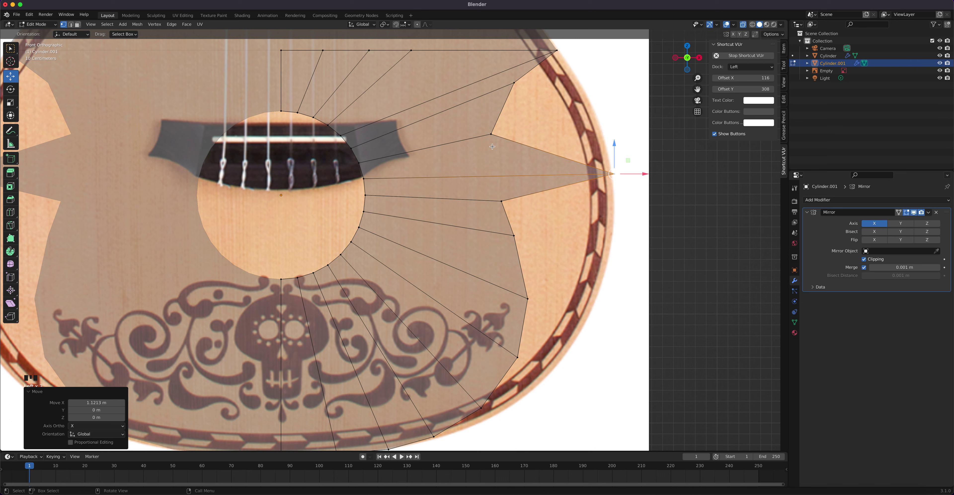
pyautogui.click(493, 133)
pyautogui.moveTo(522, 133); pyautogui.dragTo(637, 134)
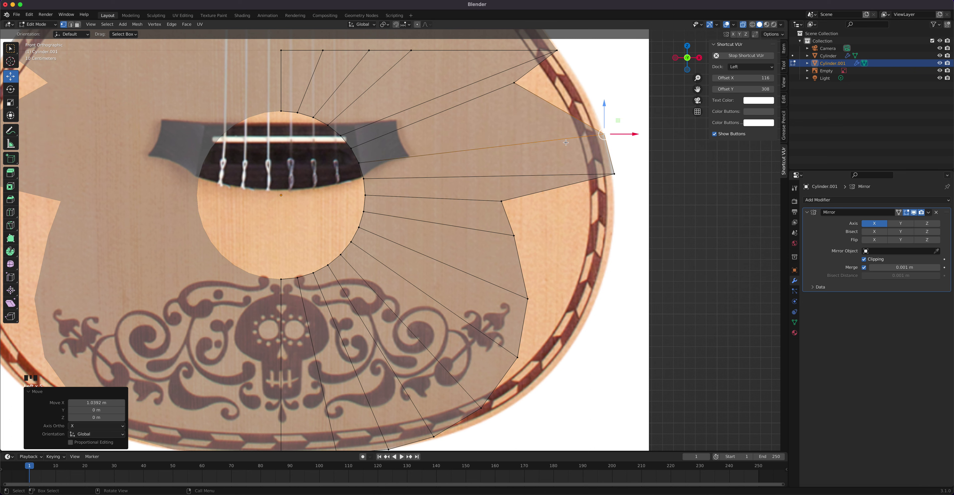
pyautogui.scroll(5, 479, 135)
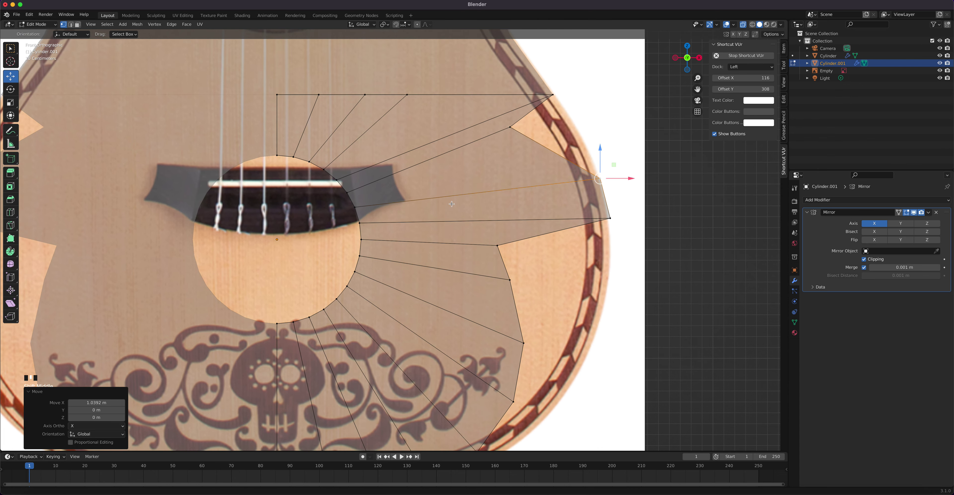
pyautogui.click(497, 161)
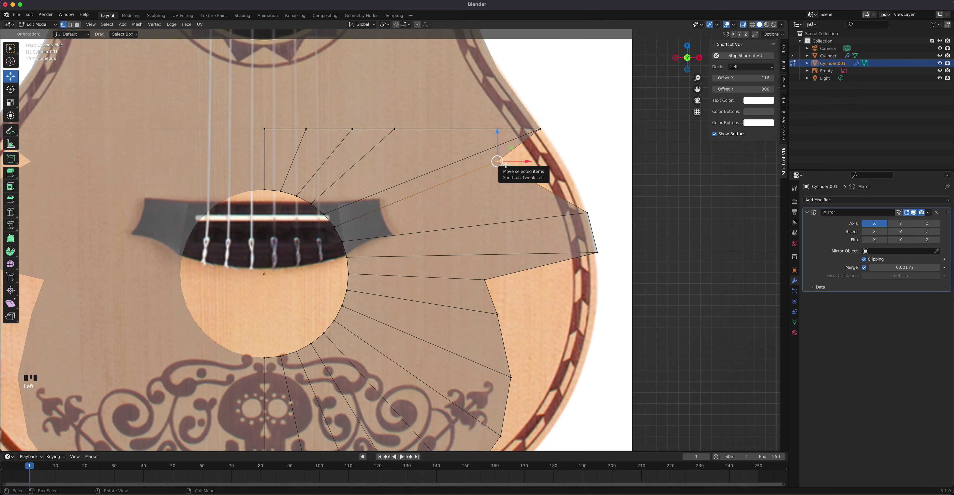
pyautogui.press('g')
pyautogui.click(574, 166)
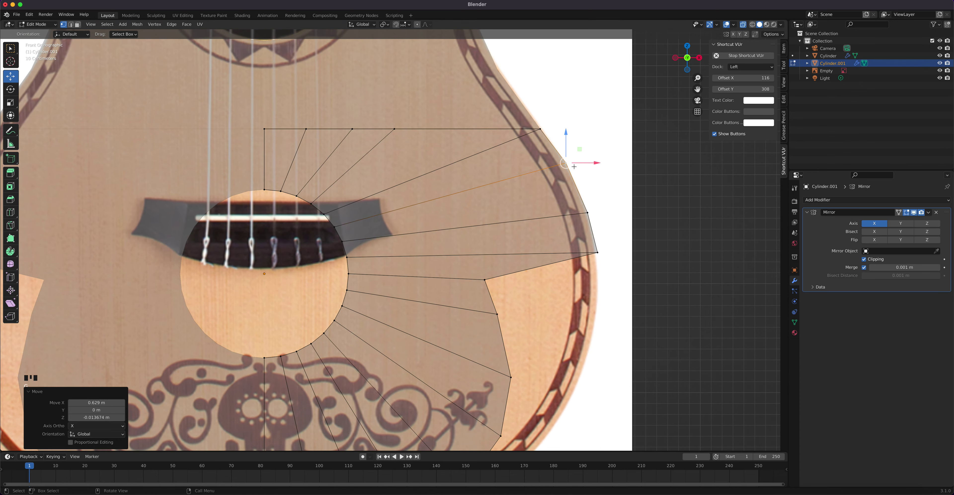
# - Move the next two vertices down the right side outward and slightly down onto the body outline
pyautogui.click(485, 280)
pyautogui.press('g')
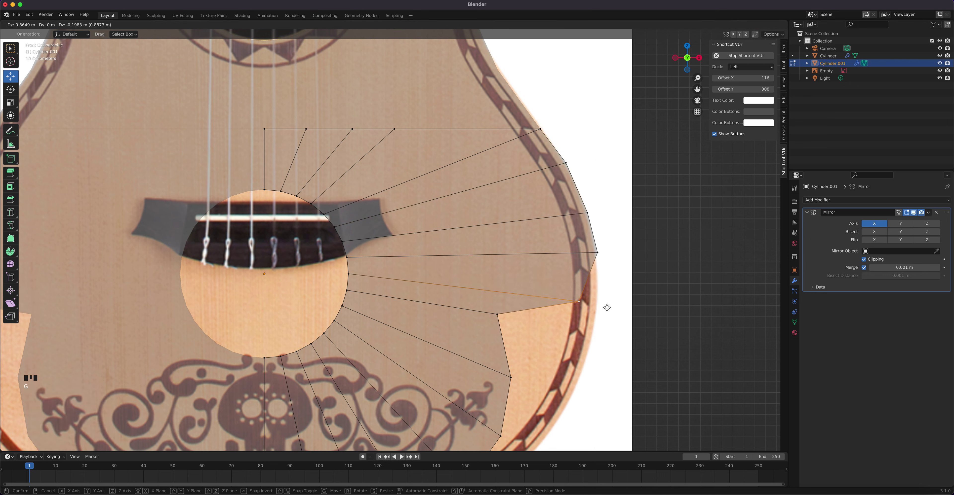
pyautogui.click(623, 306)
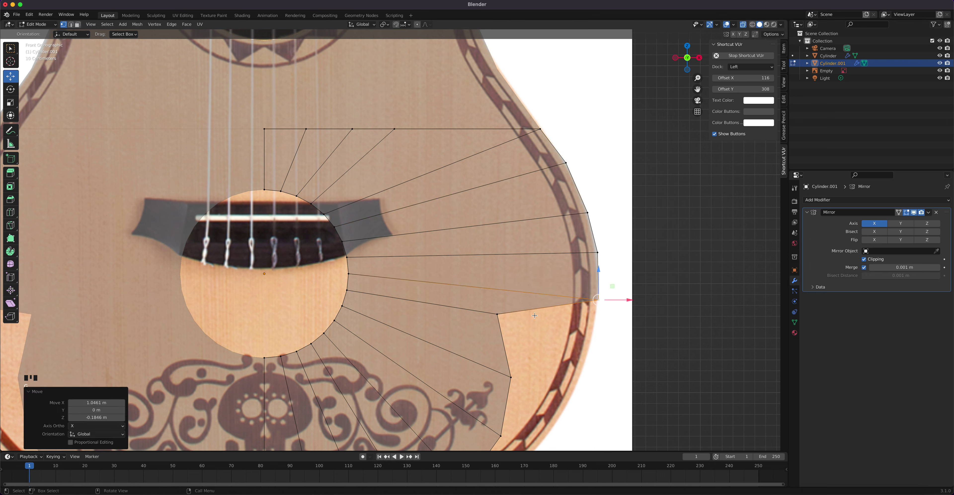
pyautogui.click(498, 315)
pyautogui.press('g')
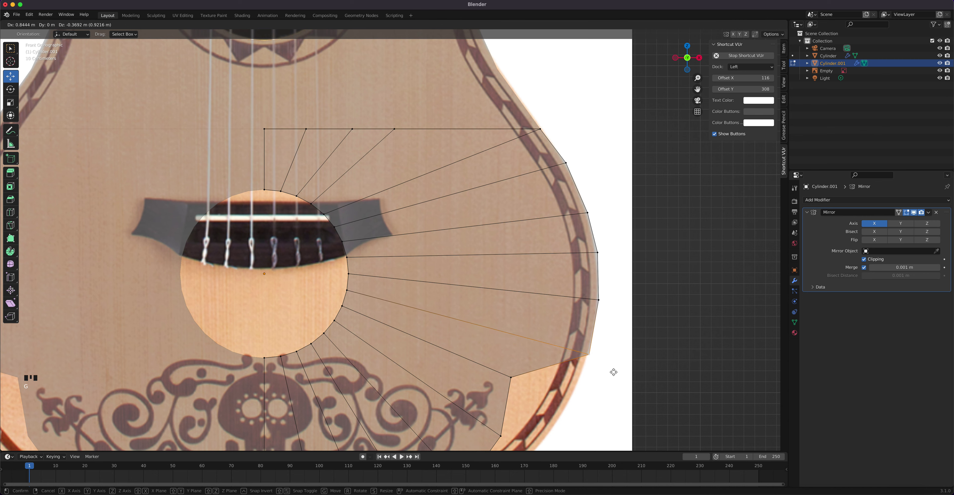
pyautogui.click(613, 372)
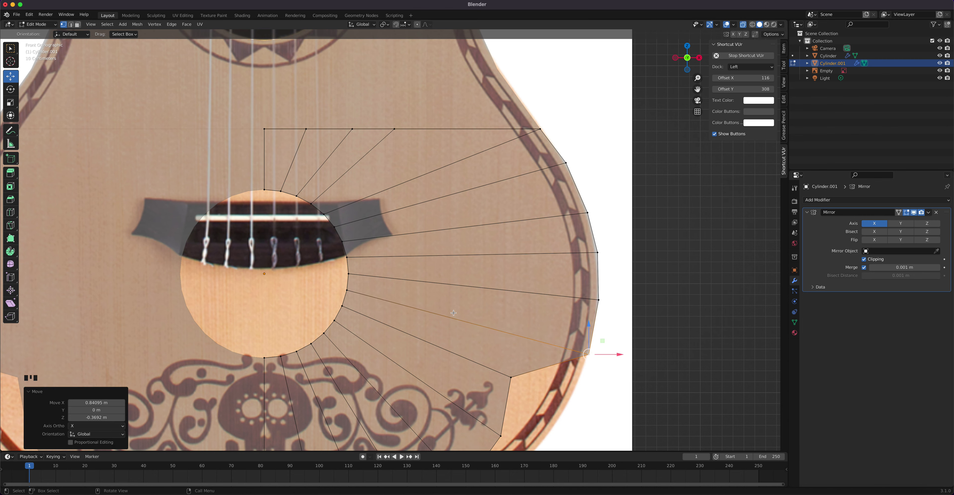
# - Move the two inset vertices beside the right end of the skull ornament out to the guitar's lower right outline
pyautogui.scroll(-10, 454, 312)
pyautogui.click(463, 175)
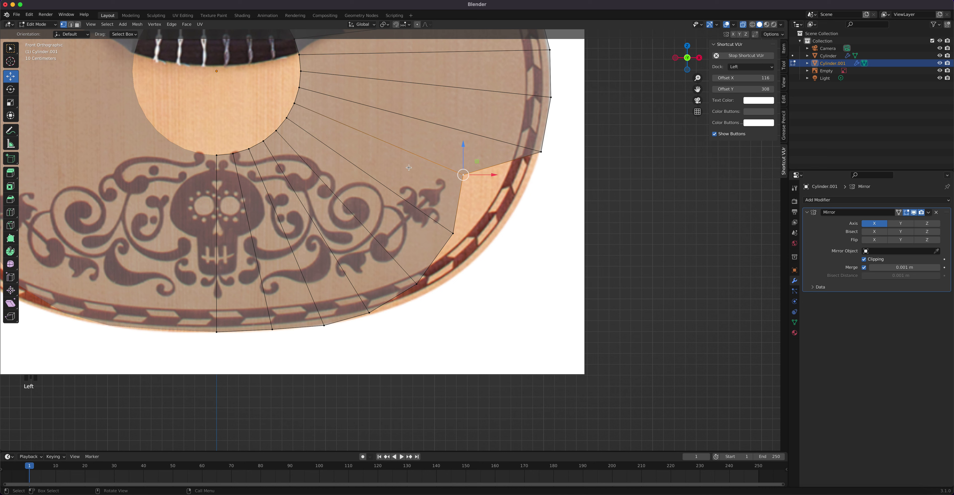
pyautogui.press('g')
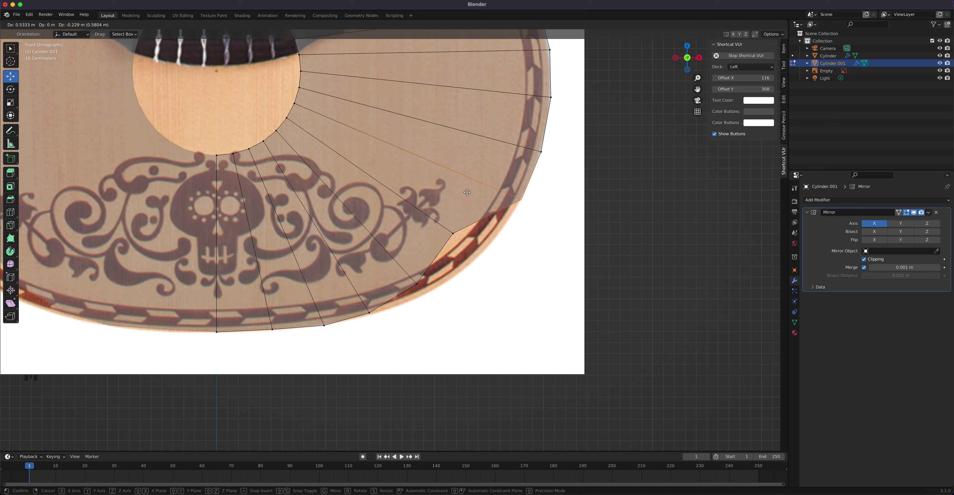
pyautogui.click(467, 193)
pyautogui.click(452, 233)
pyautogui.press('g')
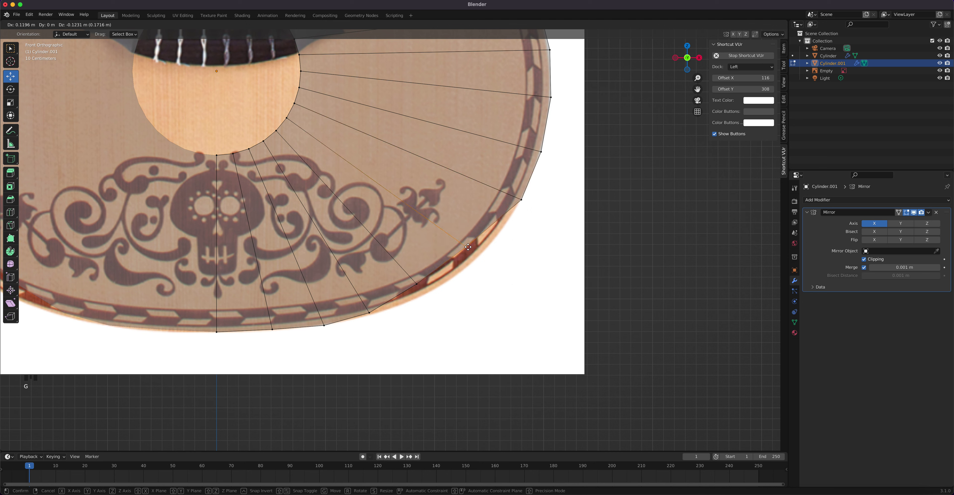
pyautogui.click(479, 256)
# - Fit the remaining vertices along the lower right curve to the outline and nudge the one above them about 0.017 m on X
pyautogui.click(417, 284)
pyautogui.press('g')
pyautogui.click(428, 295)
pyautogui.click(369, 313)
pyautogui.press('g')
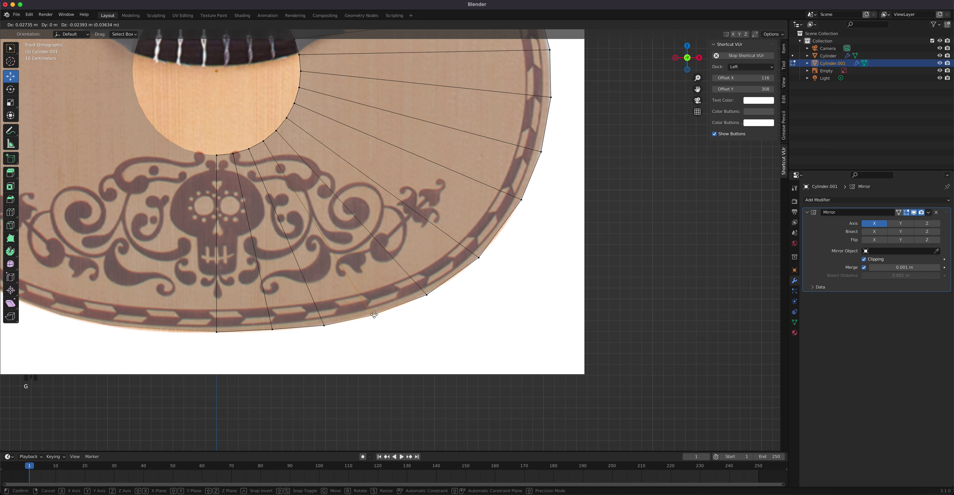
pyautogui.click(372, 314)
pyautogui.click(325, 325)
pyautogui.press('g')
pyautogui.click(481, 257)
pyautogui.scroll(-2, 485, 251)
pyautogui.scroll(-2, 445, 222)
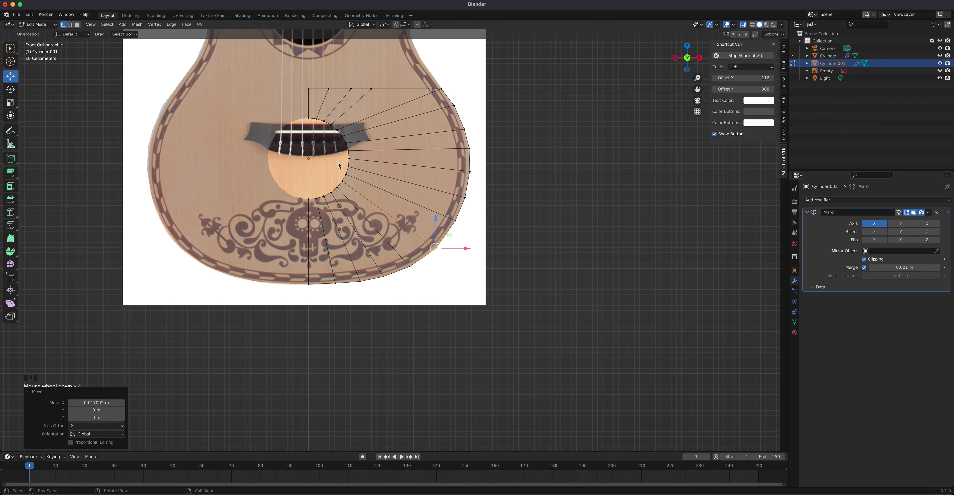
pyautogui.press('Tab')
pyautogui.press('Tab')
# - In edge select mode, select the open inner ring of the lower body piece and fill it with a face
pyautogui.scroll(2, 322, 127)
pyautogui.keyDown('shift'); pyautogui.moveTo(309, 125); pyautogui.dragTo(359, 169, button='middle'); pyautogui.keyUp('shift')
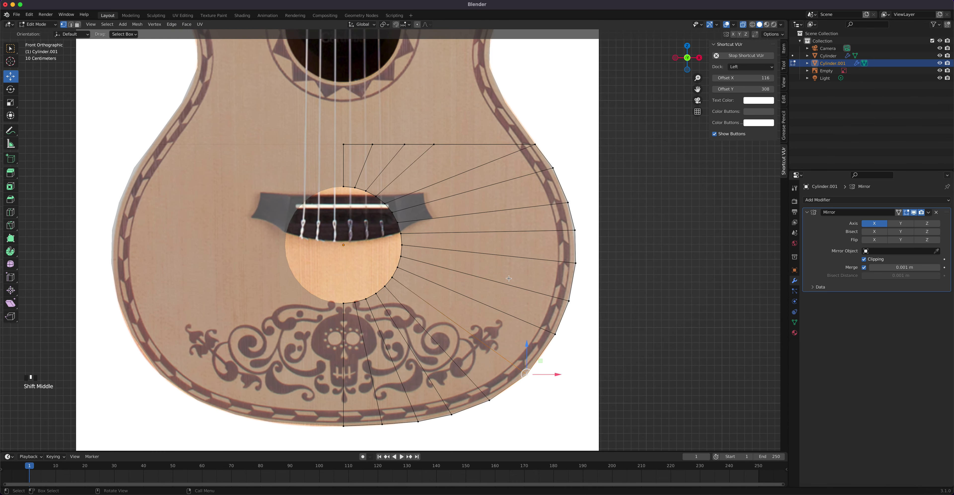
pyautogui.press('2')
pyautogui.click(351, 187)
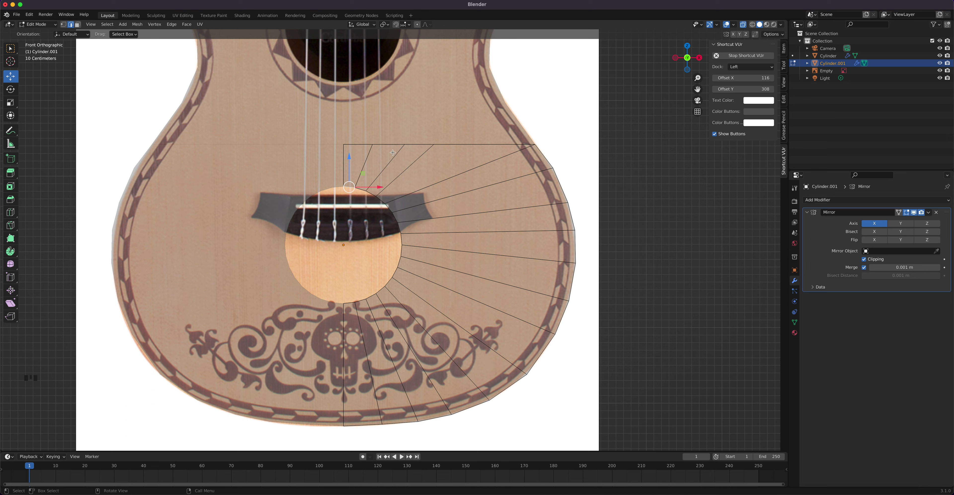
pyautogui.moveTo(358, 174); pyautogui.dragTo(397, 207, button='middle')
pyautogui.scroll(3, 346, 187)
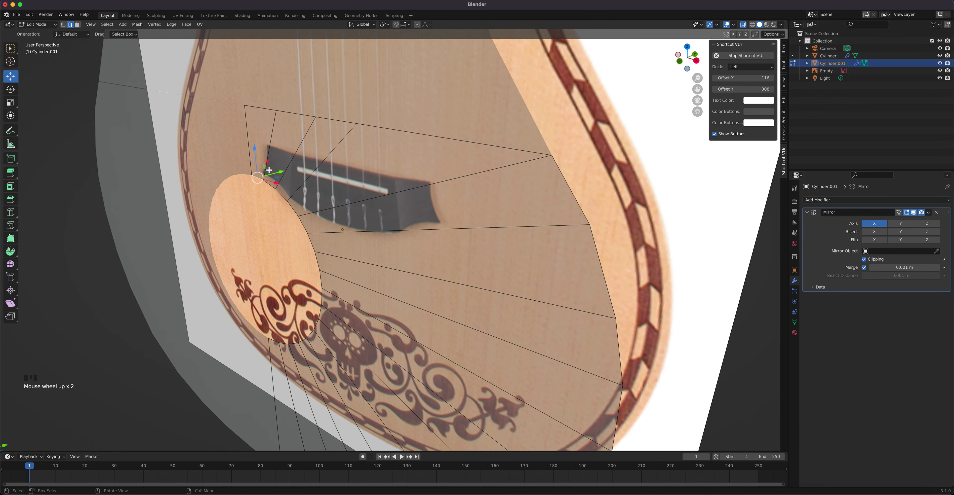
pyautogui.click(281, 171)
pyautogui.moveTo(281, 171); pyautogui.dragTo(285, 169)
pyautogui.moveTo(368, 206); pyautogui.dragTo(344, 201, button='middle')
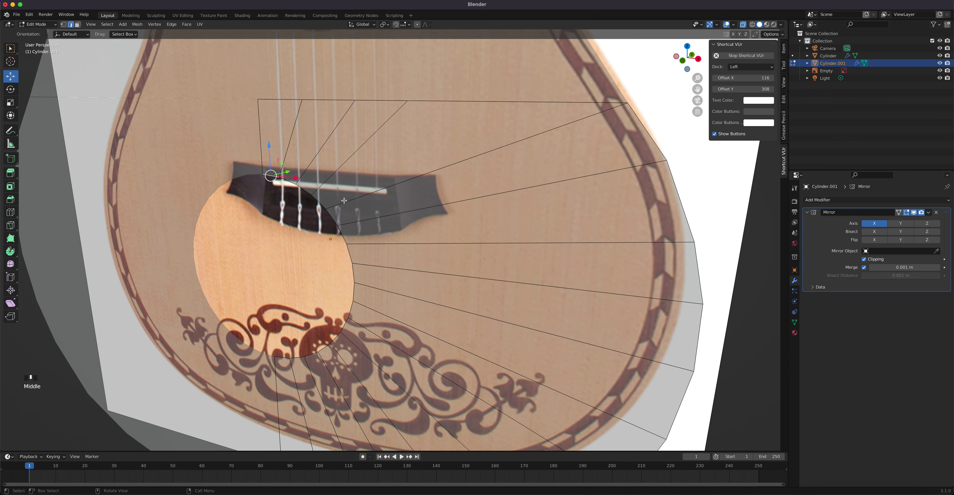
pyautogui.keyDown('alt'); pyautogui.click(295, 184); pyautogui.keyUp('alt')
pyautogui.moveTo(376, 230)
pyautogui.mouseDown(button='middle')
pyautogui.moveTo(439, 233)
pyautogui.moveTo(388, 223)
pyautogui.mouseUp(button='middle')
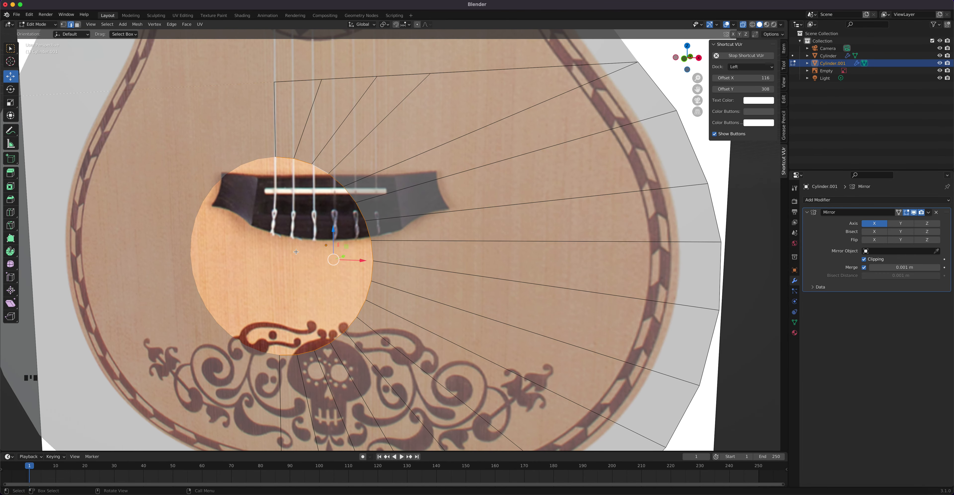
pyautogui.scroll(-2, 305, 260)
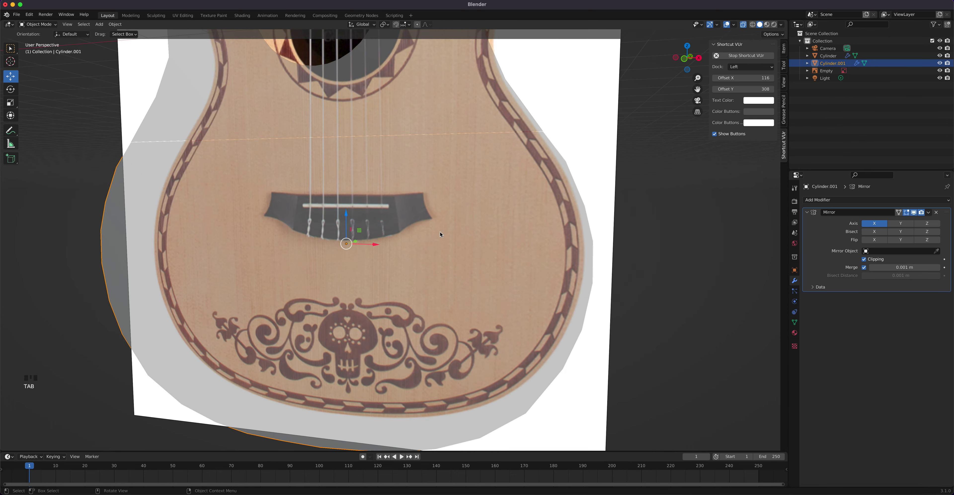
# - Inspect the lower body piece in solid shading with X-ray off, in both Edit Mode and Object Mode
pyautogui.click(759, 26)
pyautogui.click(743, 25)
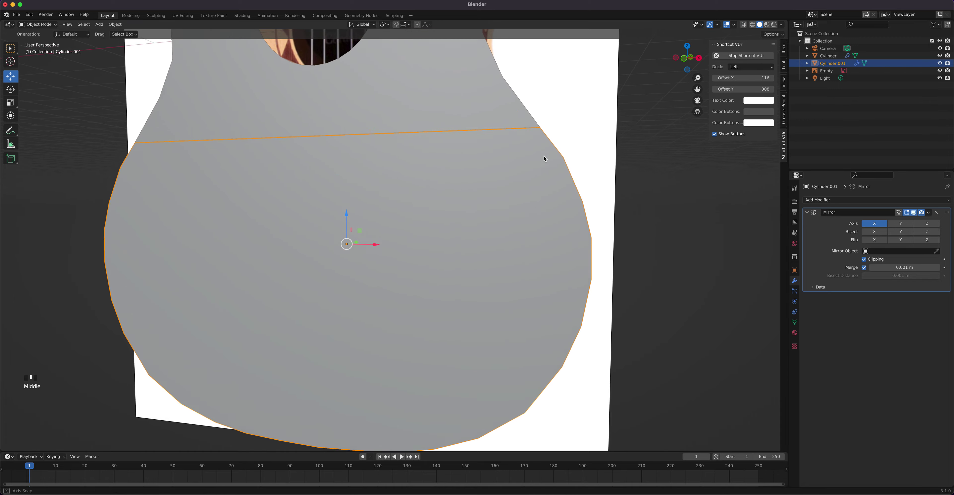
pyautogui.scroll(-6, 518, 184)
pyautogui.middleClick(485, 186)
pyautogui.moveTo(485, 186); pyautogui.dragTo(418, 226, button='middle')
pyautogui.press('Tab')
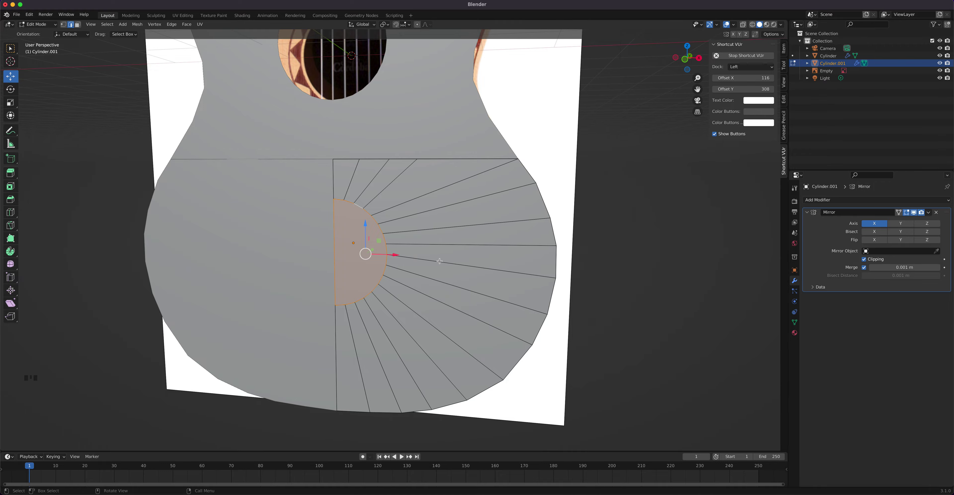
pyautogui.moveTo(446, 270); pyautogui.dragTo(484, 258, button='middle')
pyautogui.press('Tab')
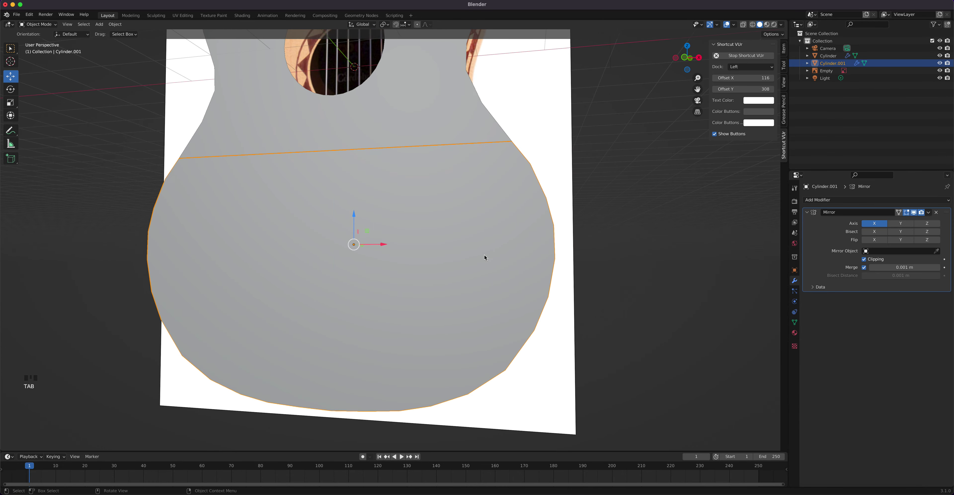
pyautogui.scroll(-3, 459, 250)
# - Select the upper body piece, switch to wireframe with X-ray on, and hide the Empty reference image in the viewport
pyautogui.click(409, 149)
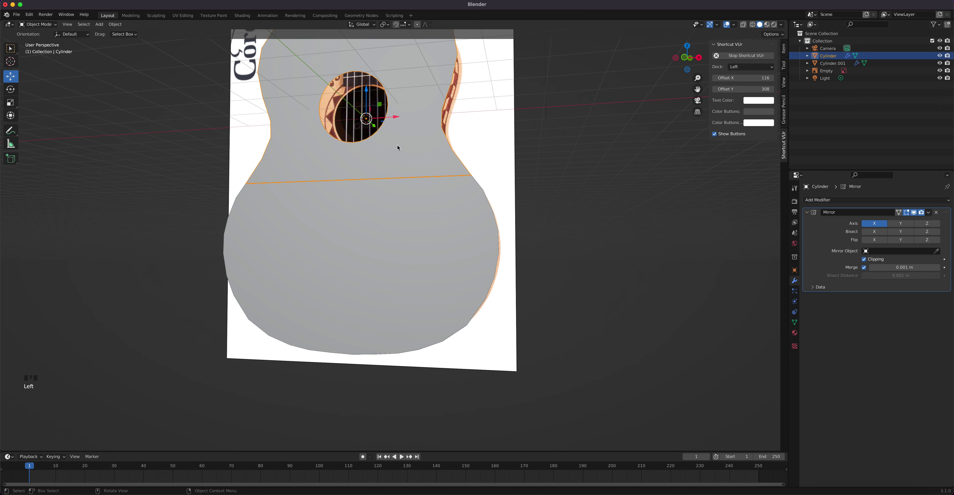
pyautogui.click(743, 24)
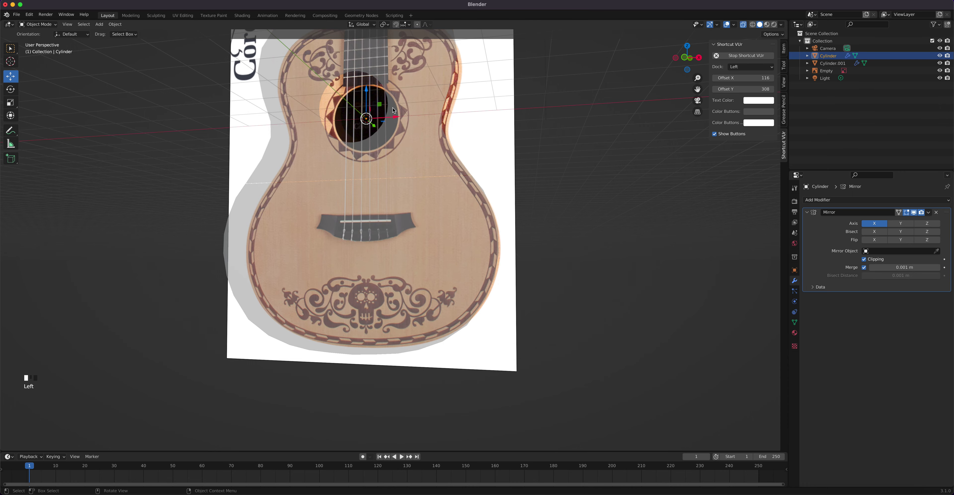
pyautogui.hotkey('shift', 'z')
pyautogui.keyDown('shift'); pyautogui.moveTo(504, 160); pyautogui.dragTo(523, 193, button='middle'); pyautogui.keyUp('shift')
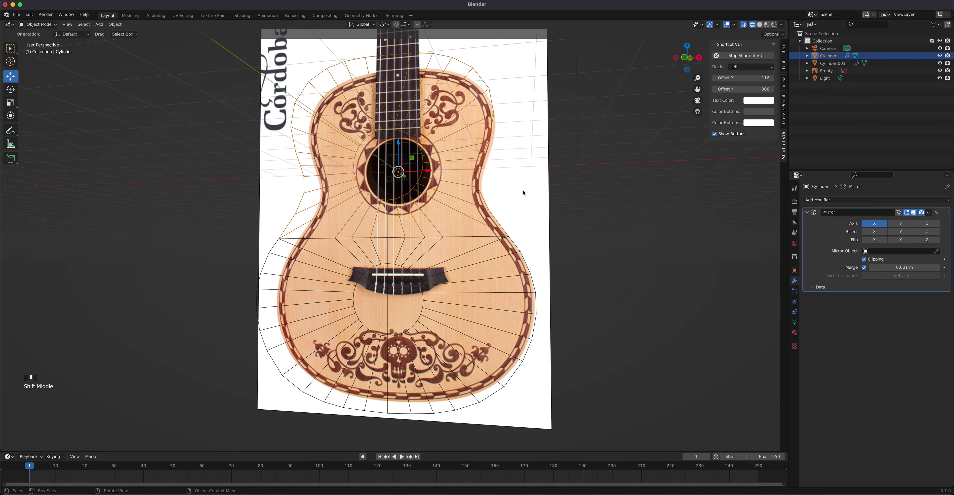
pyautogui.click(940, 71)
# - Apply the Mirror modifier on the upper body piece Cylinder and on the lower piece Cylinder.001
pyautogui.scroll(3, 478, 185)
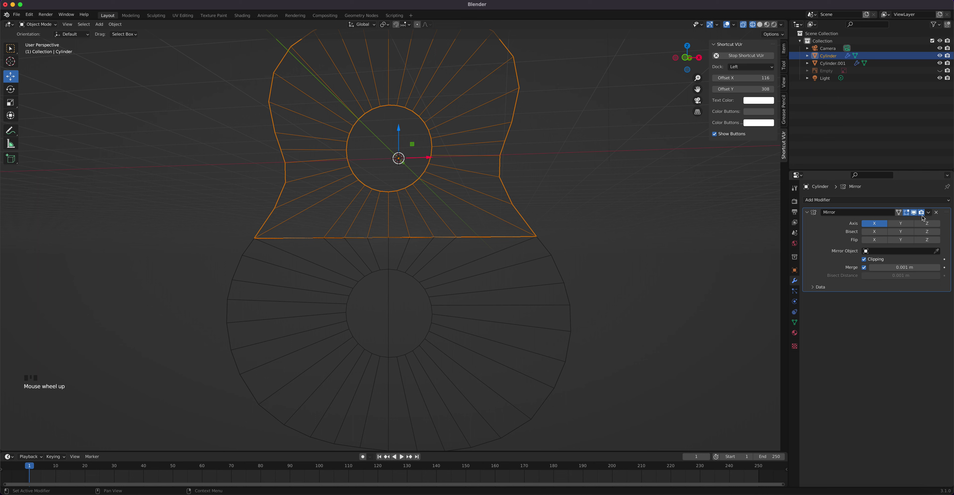
pyautogui.click(929, 213)
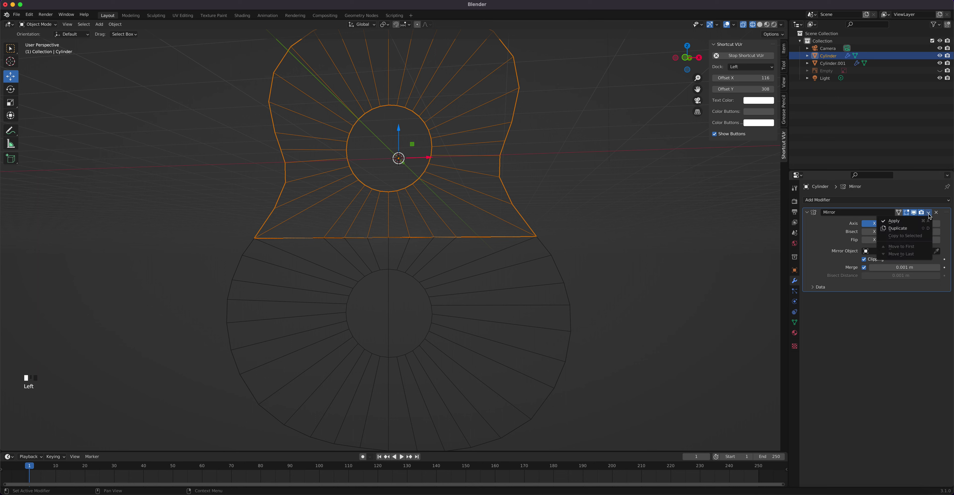
pyautogui.click(914, 221)
pyautogui.click(557, 276)
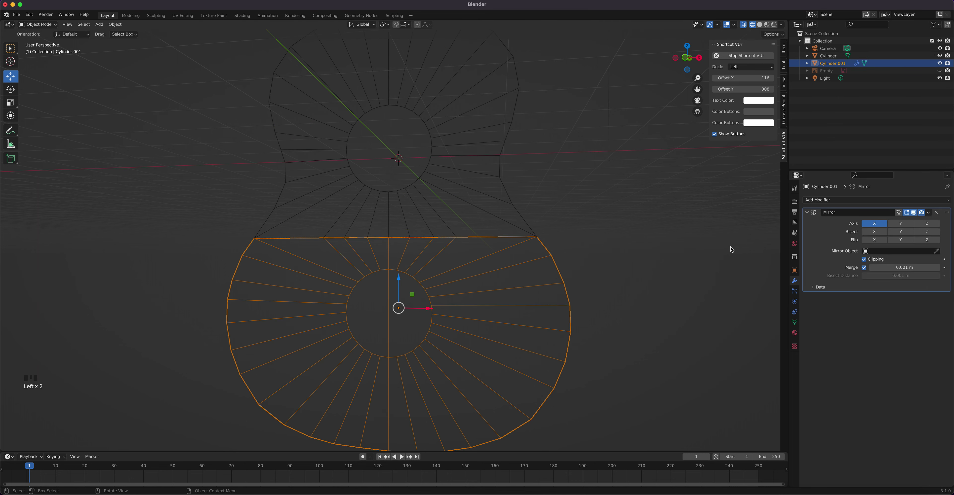
pyautogui.click(928, 212)
pyautogui.click(918, 222)
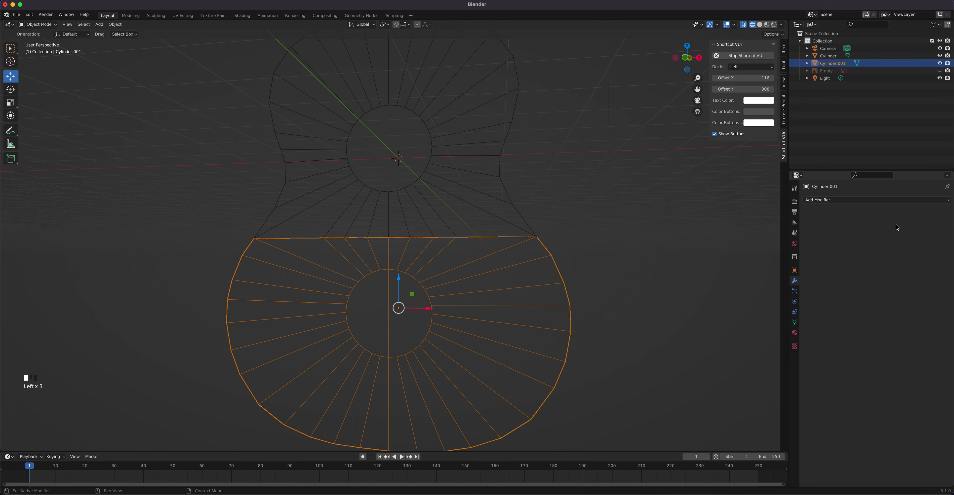
# - Select the upper and lower body pieces together, with the lower one active, and join them into one object
pyautogui.click(513, 206)
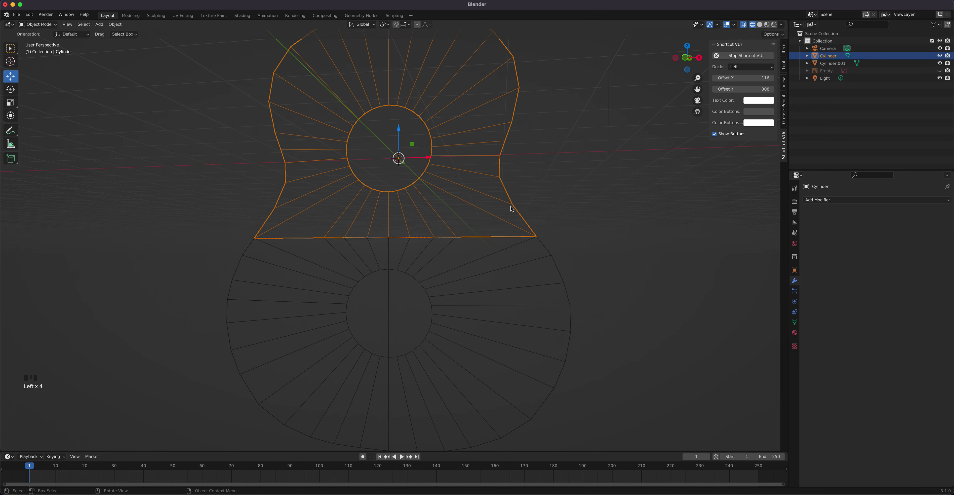
pyautogui.keyDown('shift'); pyautogui.click(528, 244); pyautogui.keyUp('shift')
pyautogui.moveTo(573, 210)
pyautogui.mouseDown(button='middle')
pyautogui.moveTo(607, 226)
pyautogui.moveTo(558, 216)
pyautogui.mouseUp(button='middle')
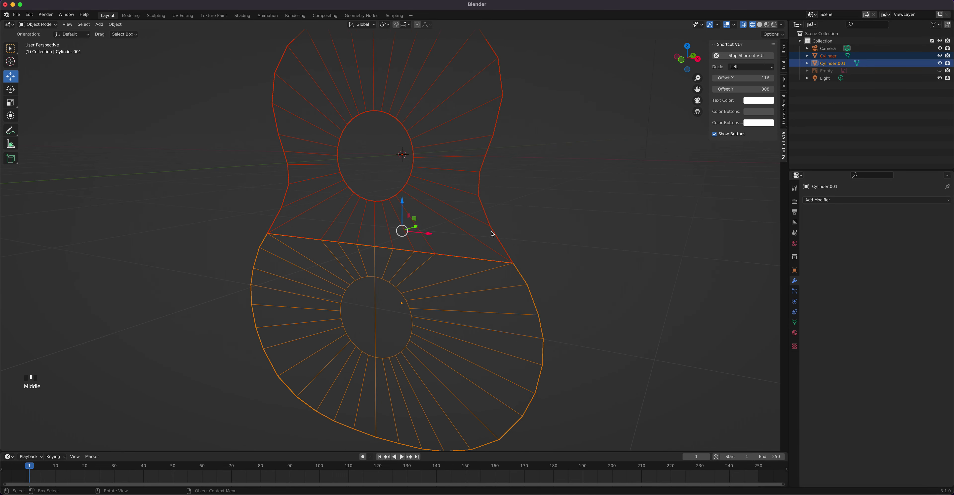
pyautogui.hotkey('ctrl', 'j')
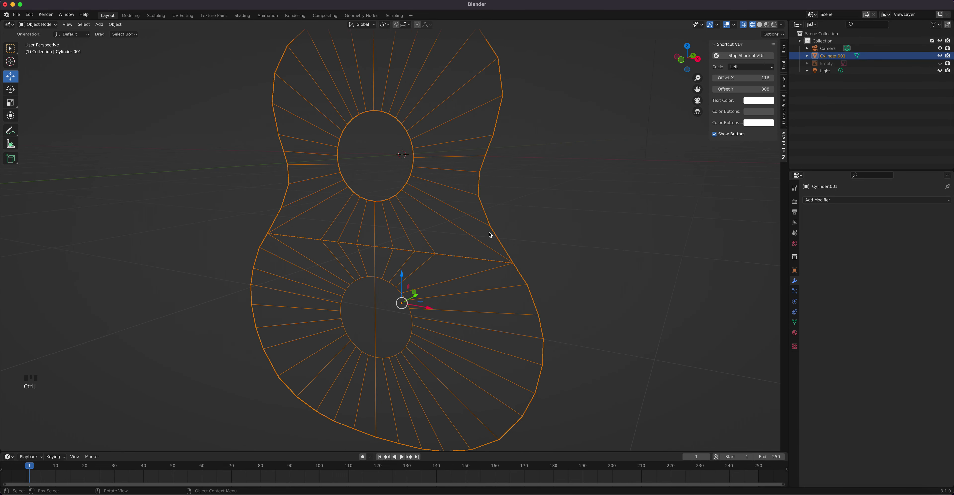
# - In Edit Mode, select all vertices along the seam between the upper and lower body and merge them by distance
pyautogui.scroll(3, 413, 250)
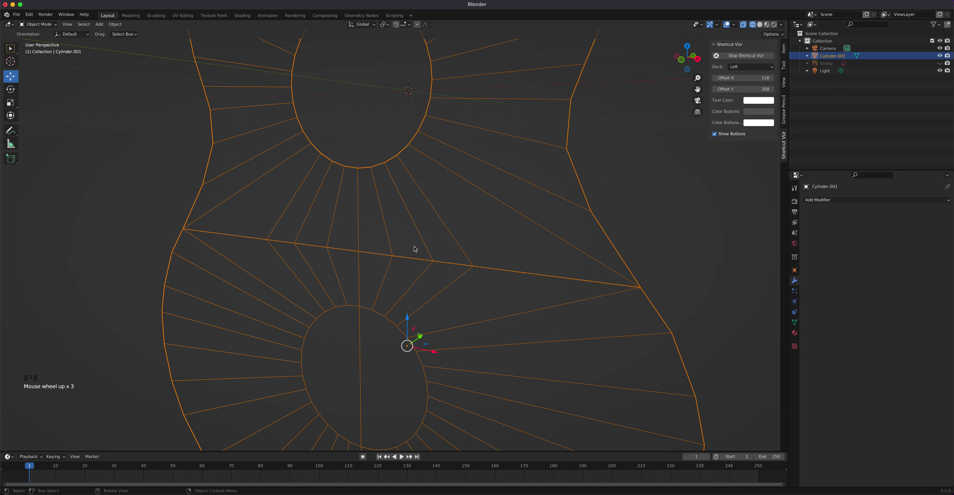
pyautogui.press('Tab')
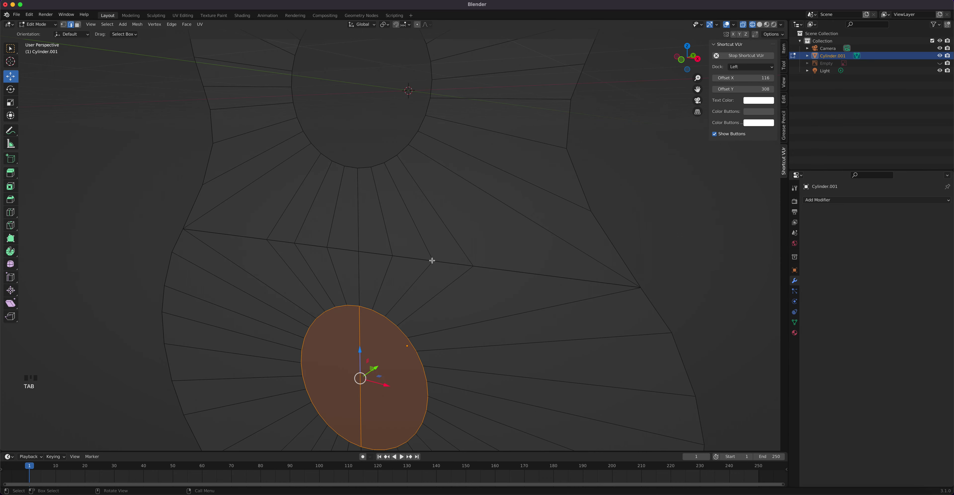
pyautogui.click(432, 261)
pyautogui.moveTo(435, 243); pyautogui.dragTo(430, 245)
pyautogui.rightClick(430, 244)
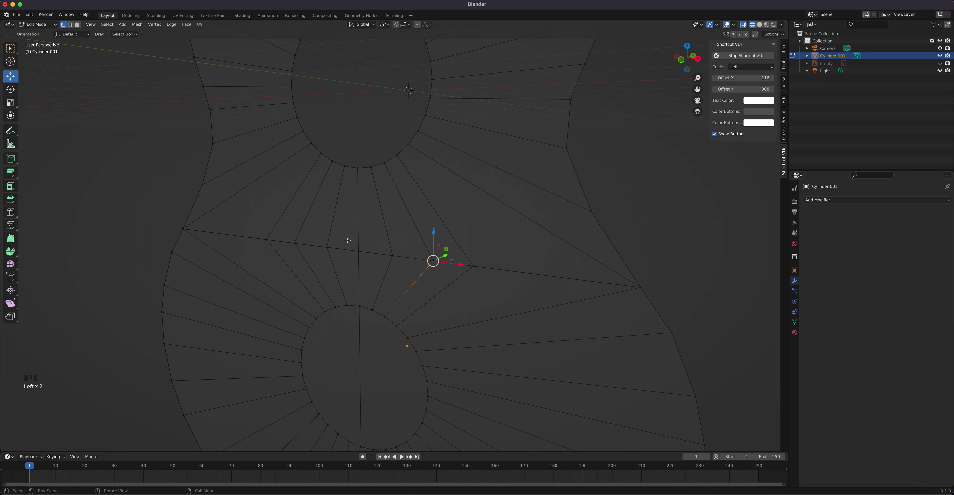
pyautogui.moveTo(347, 240); pyautogui.dragTo(692, 291)
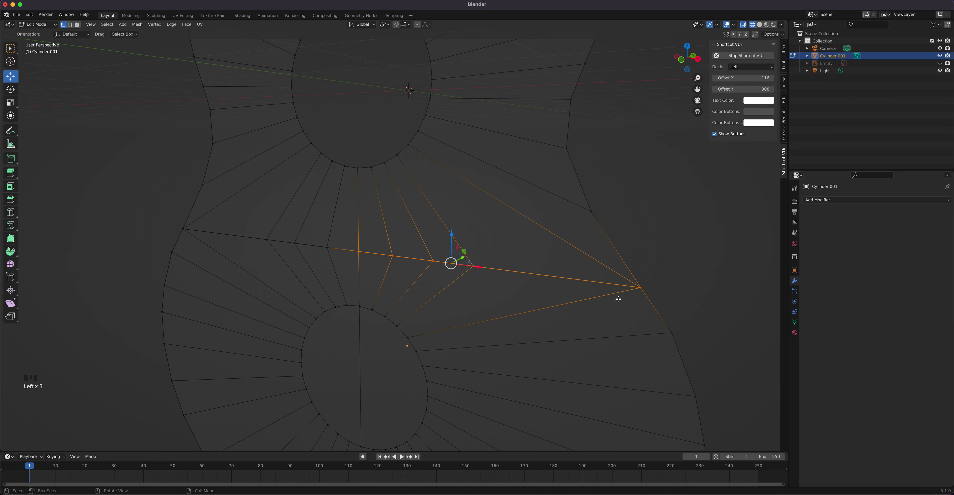
pyautogui.keyDown('shift'); pyautogui.moveTo(171, 218); pyautogui.dragTo(355, 249); pyautogui.keyUp('shift')
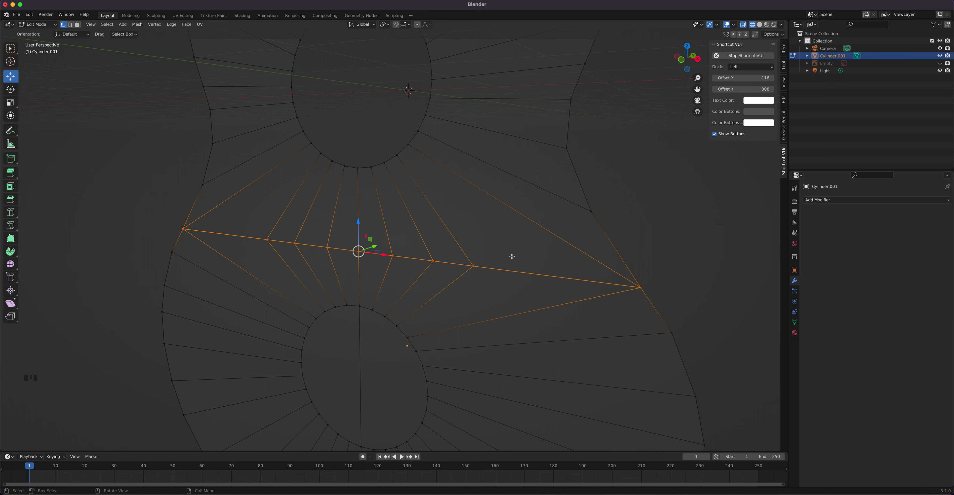
pyautogui.press('m')
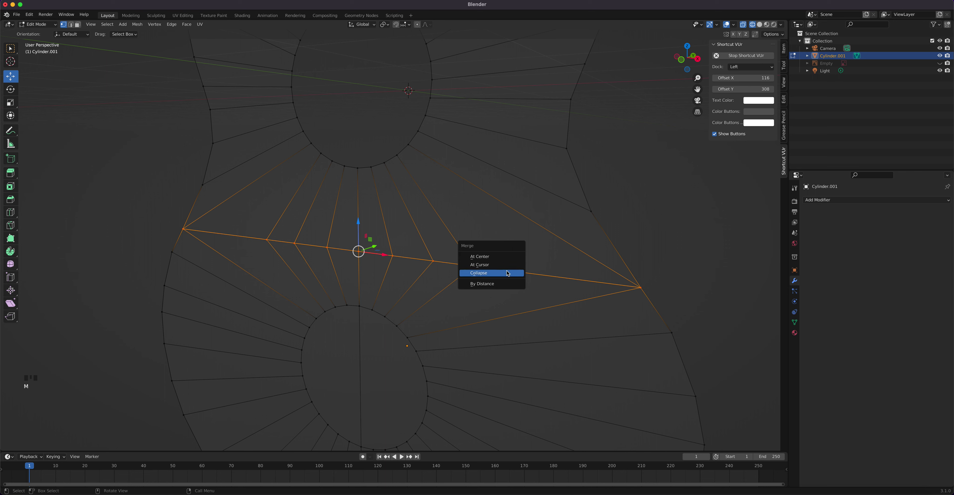
pyautogui.click(499, 287)
# - Raise the Merge Distance to 0.0101 m so the doubled seam vertices merge
pyautogui.scroll(1, 106, 424)
pyautogui.scroll(4, 400, 299)
pyautogui.scroll(3, 400, 298)
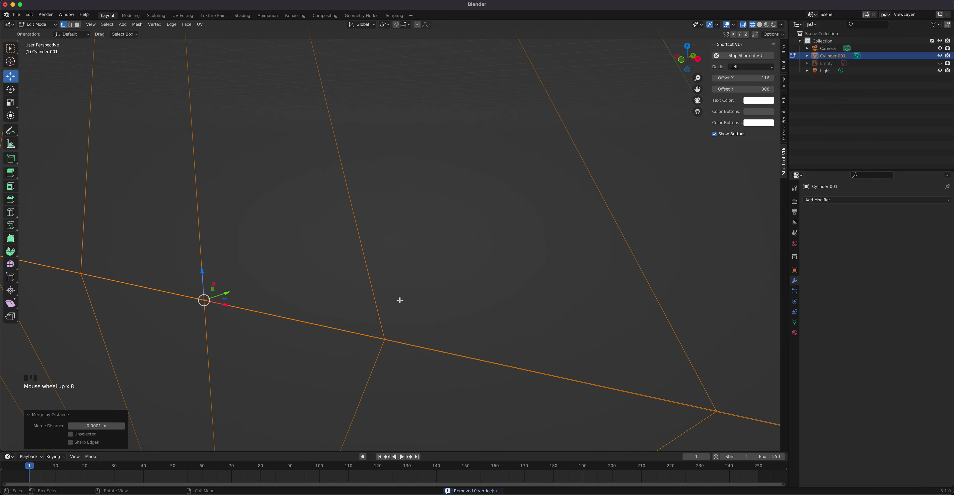
pyautogui.keyDown('shift'); pyautogui.moveTo(417, 314); pyautogui.dragTo(411, 228, button='middle'); pyautogui.keyUp('shift')
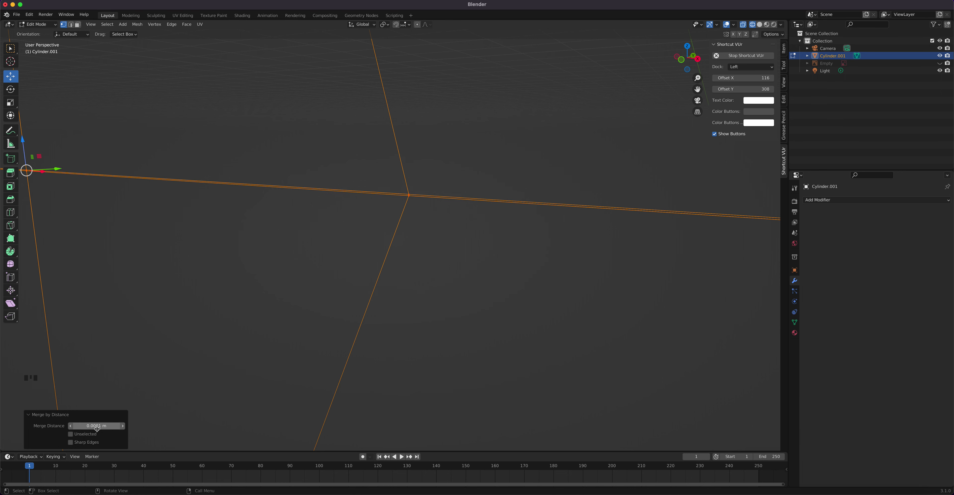
pyautogui.click(123, 426)
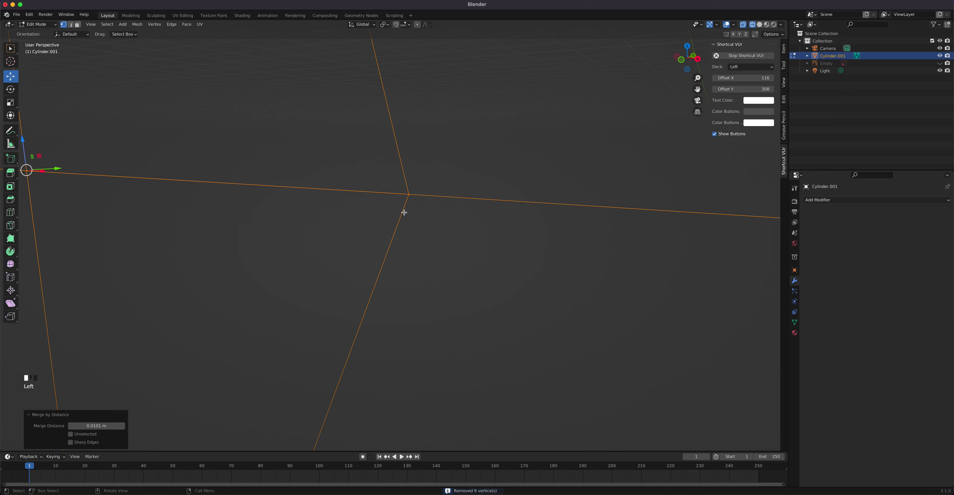
pyautogui.scroll(-9, 409, 291)
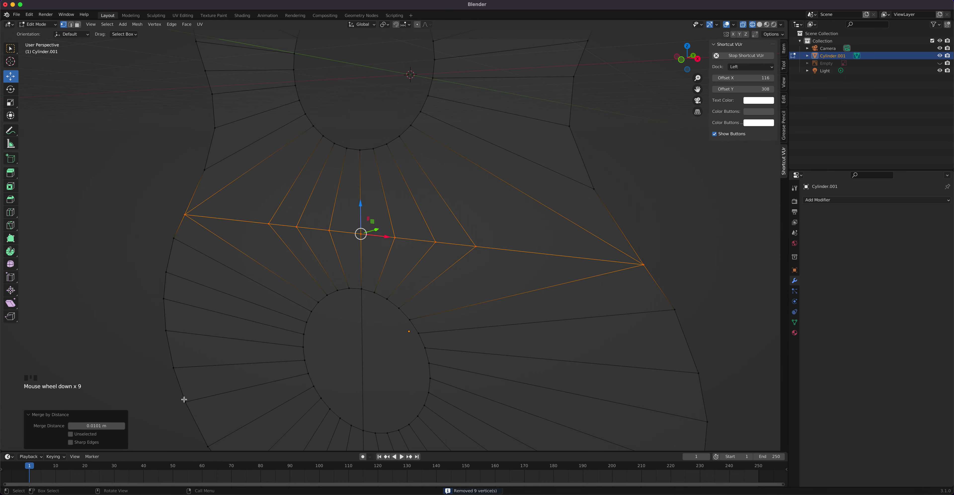
pyautogui.moveTo(105, 428); pyautogui.dragTo(137, 428)
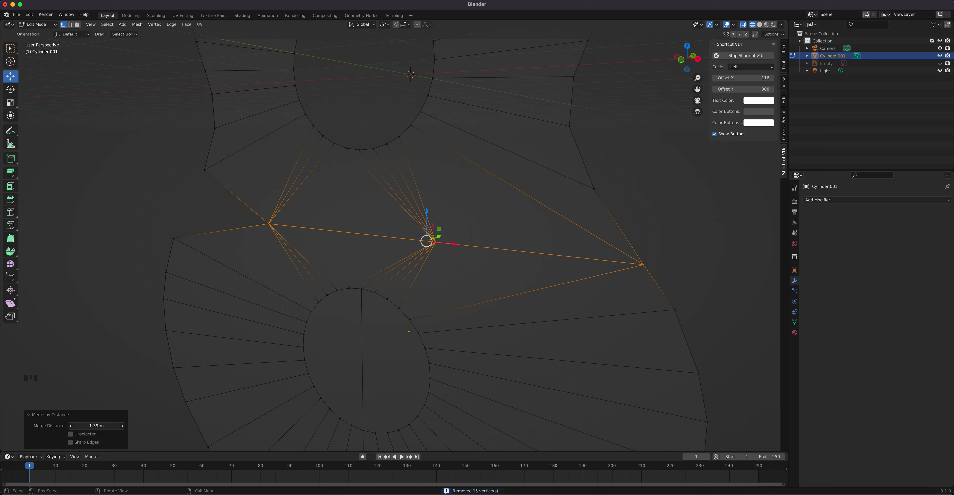
pyautogui.press('Escape')
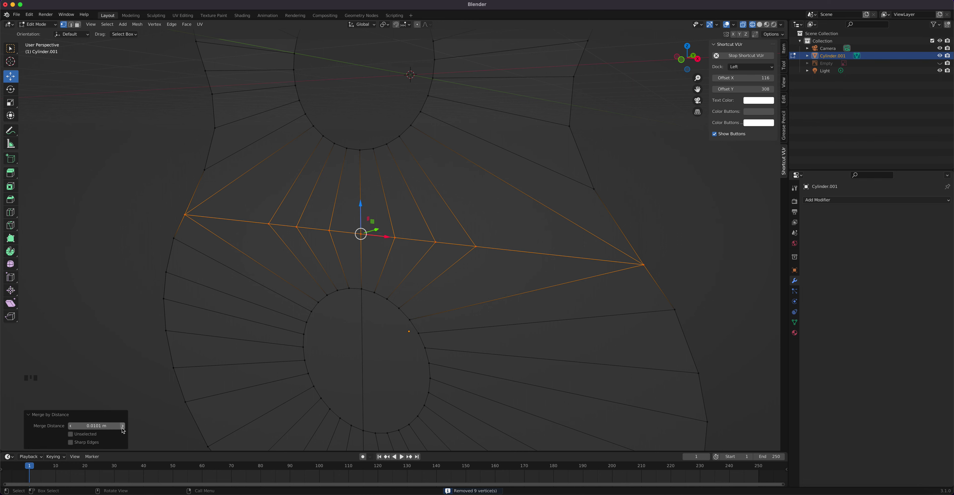
# - Inspect the merged seam up close and test-move one seam vertex, cancelling the move
pyautogui.scroll(6, 437, 200)
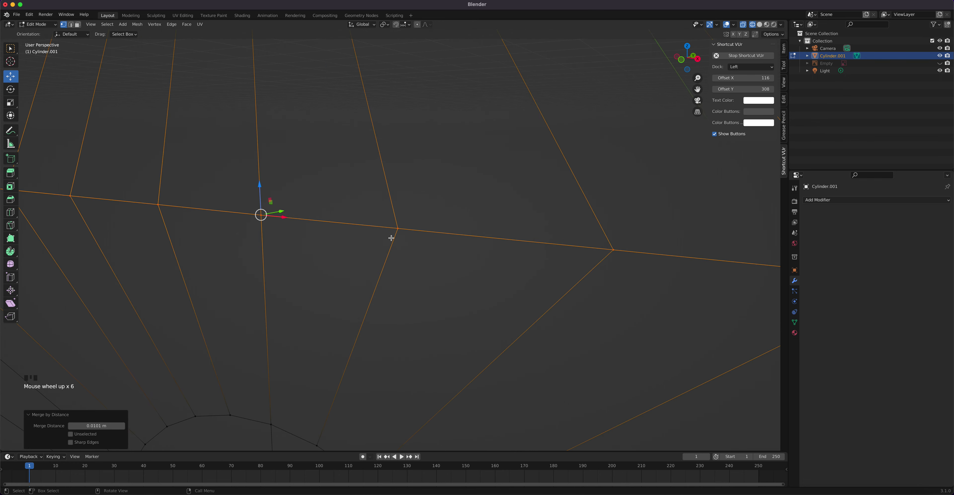
pyautogui.scroll(-7, 436, 243)
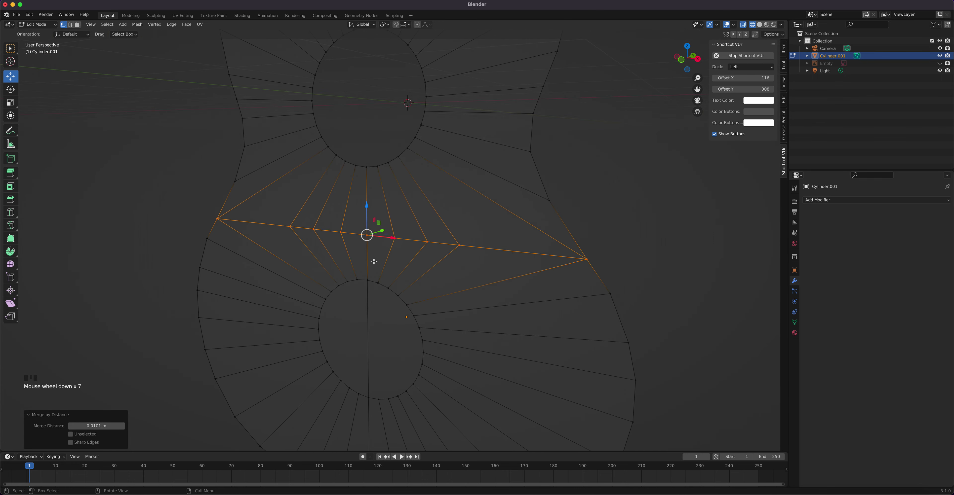
pyautogui.click(397, 244)
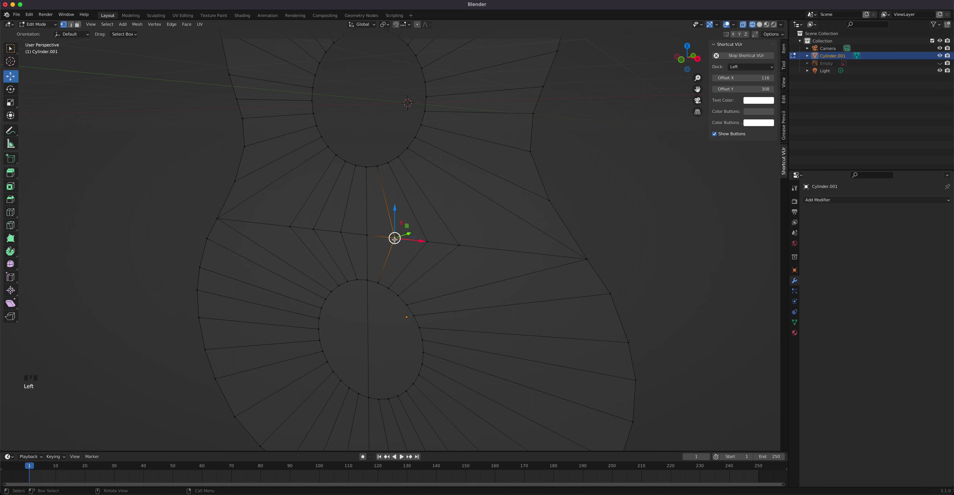
pyautogui.press('g')
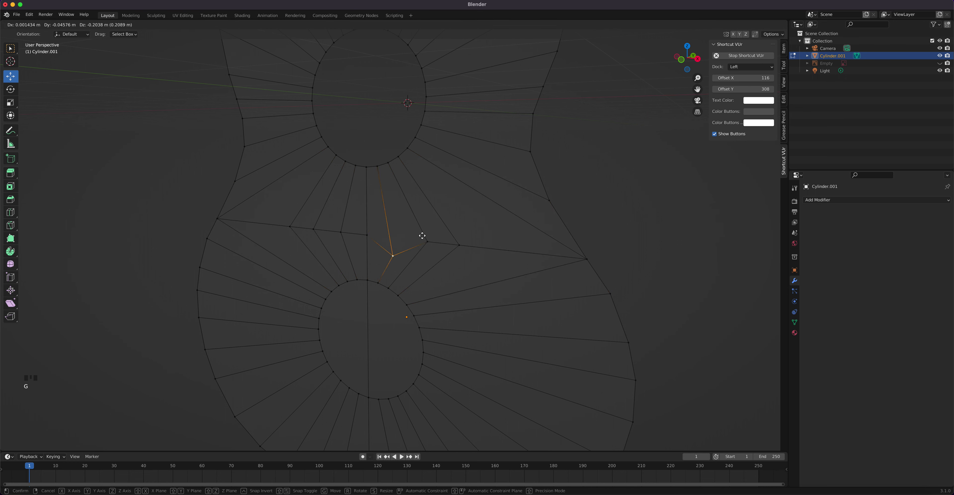
pyautogui.rightClick(425, 233)
# - Return to Object Mode and display the joined guitar body in solid shading
pyautogui.press('Tab')
pyautogui.scroll(-4, 474, 243)
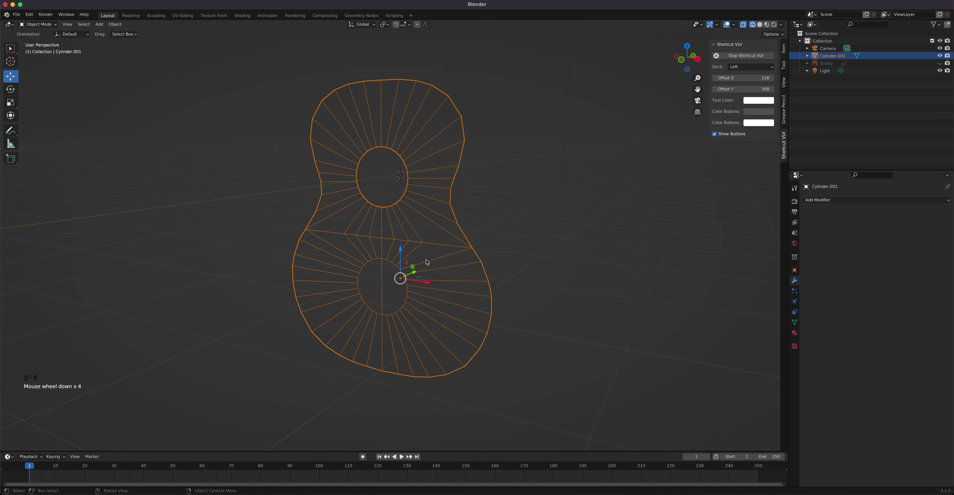
pyautogui.click(760, 24)
pyautogui.middleClick(505, 256)
pyautogui.moveTo(505, 257); pyautogui.dragTo(463, 274, button='middle')
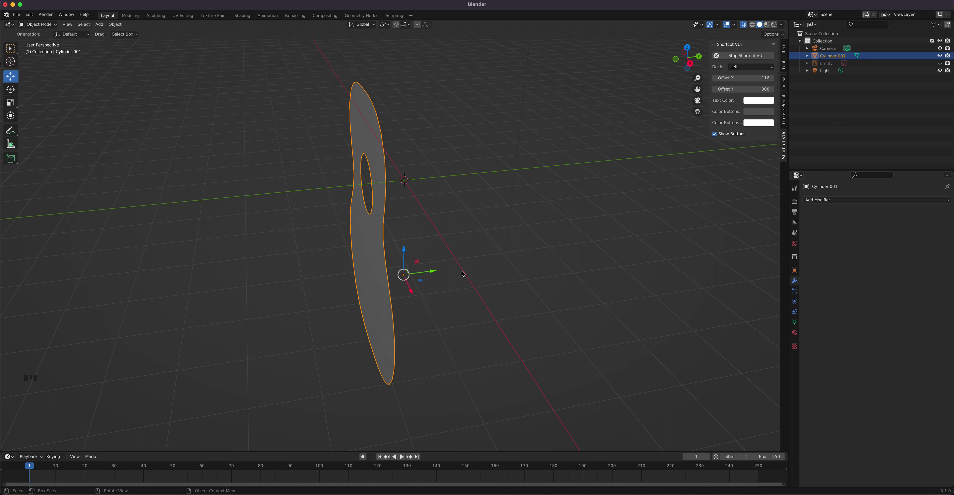
# - In Edit Mode, select the body's outer edge loop, extrude it and move it about 1 m along Y in the right view
pyautogui.press('Tab')
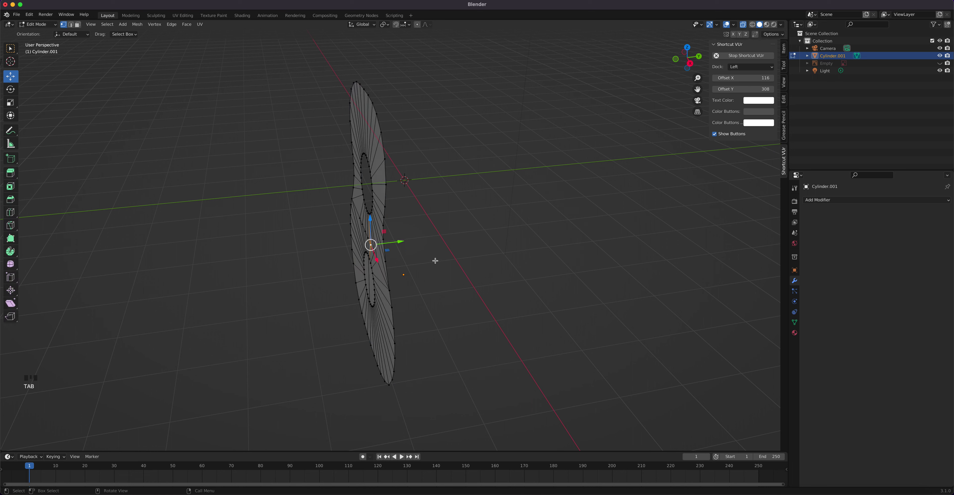
pyautogui.press('2')
pyautogui.press('a')
pyautogui.moveTo(385, 174); pyautogui.dragTo(434, 211, button='middle')
pyautogui.press('KP_3')
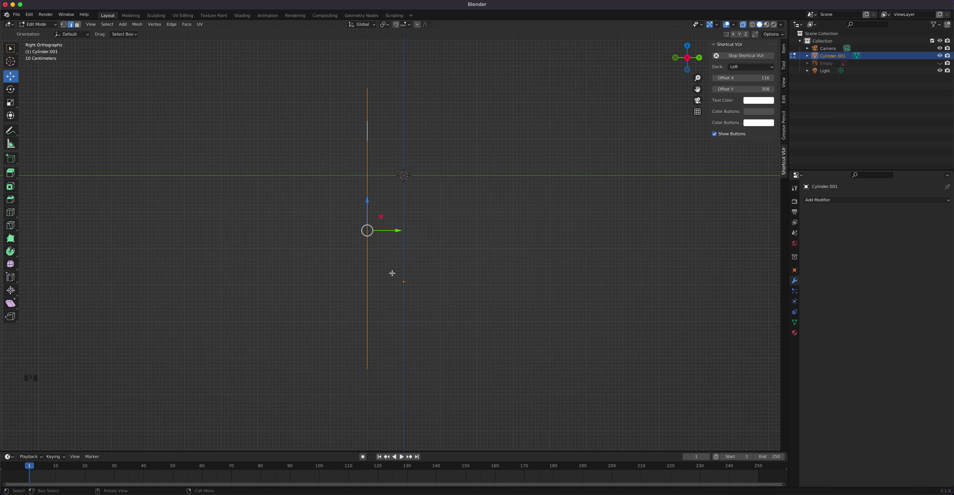
pyautogui.press('e')
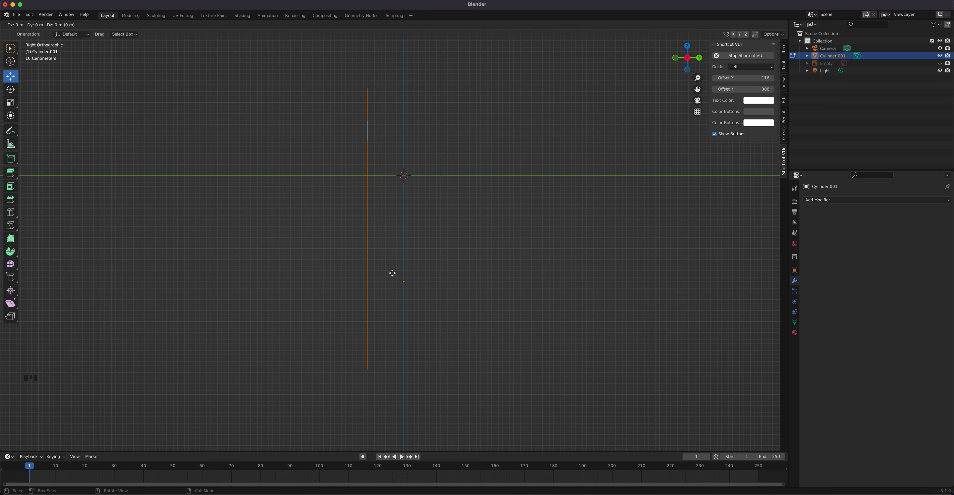
pyautogui.click(392, 273)
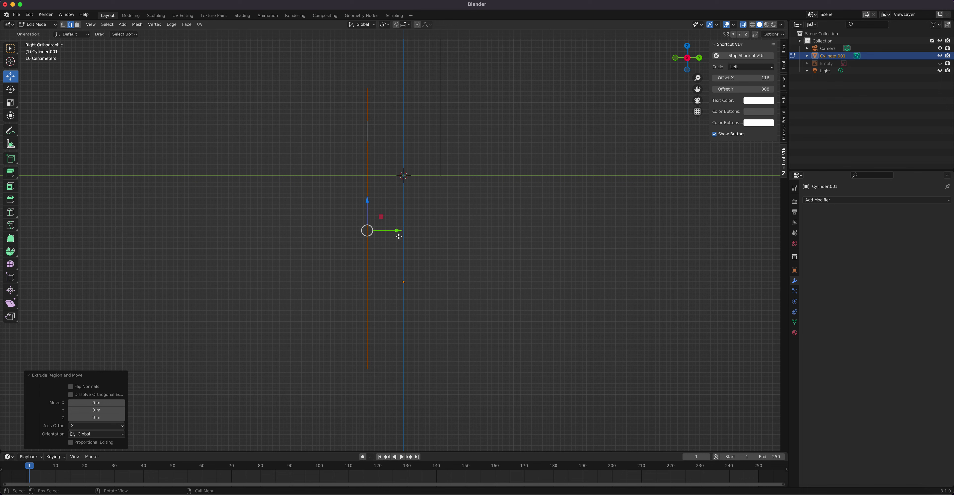
pyautogui.moveTo(398, 234); pyautogui.dragTo(437, 233)
pyautogui.moveTo(409, 267)
pyautogui.mouseDown(button='middle')
pyautogui.moveTo(502, 352)
pyautogui.moveTo(412, 269)
pyautogui.moveTo(402, 279)
pyautogui.mouseUp(button='middle')
pyautogui.press('KP_3')
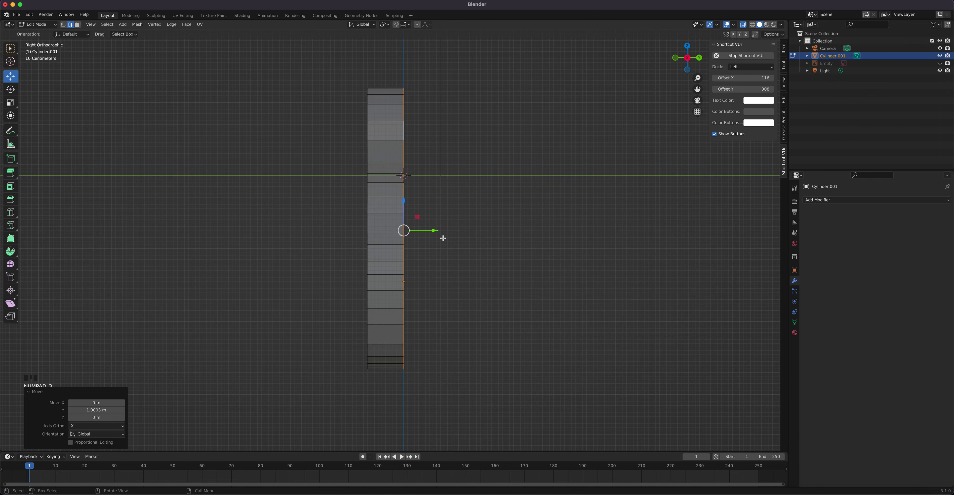
# - Move the extruded outline about 0.17 m further along Y and fill it with a face to close the back
pyautogui.moveTo(436, 231); pyautogui.dragTo(444, 231)
pyautogui.moveTo(432, 266); pyautogui.dragTo(317, 285, button='middle')
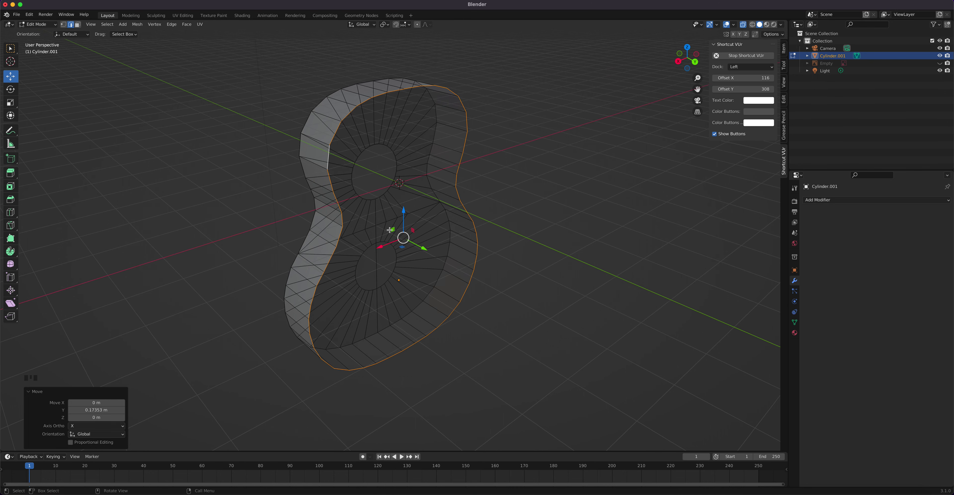
pyautogui.press('f')
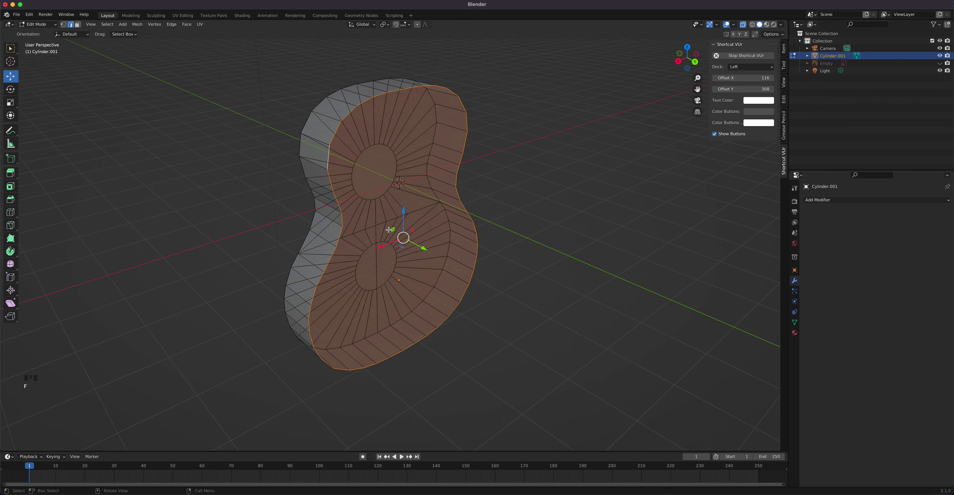
# - Return to Object Mode and turn off X-ray display
pyautogui.press('Tab')
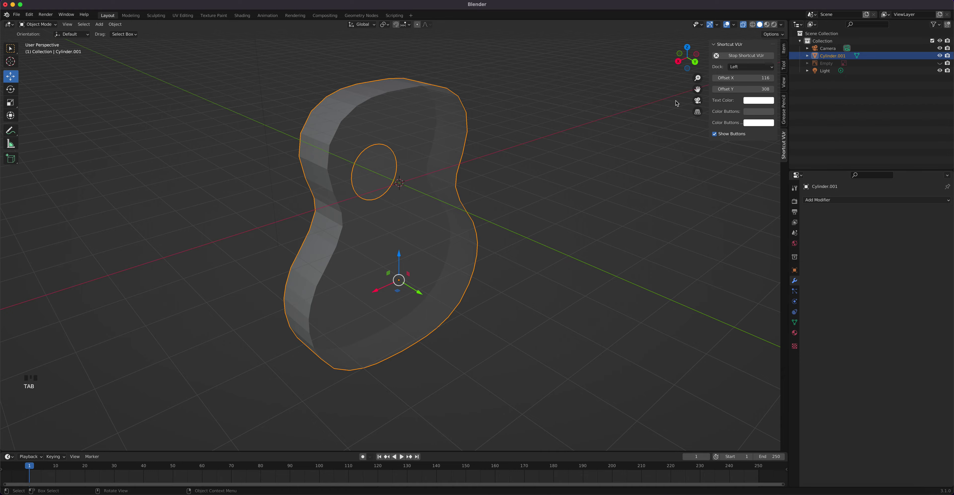
pyautogui.click(743, 24)
pyautogui.moveTo(505, 162); pyautogui.dragTo(576, 160, button='middle')
# - Save the project as Coco Guitar.blend in the Downloads folder
pyautogui.press('super+s')
pyautogui.click(371, 355)
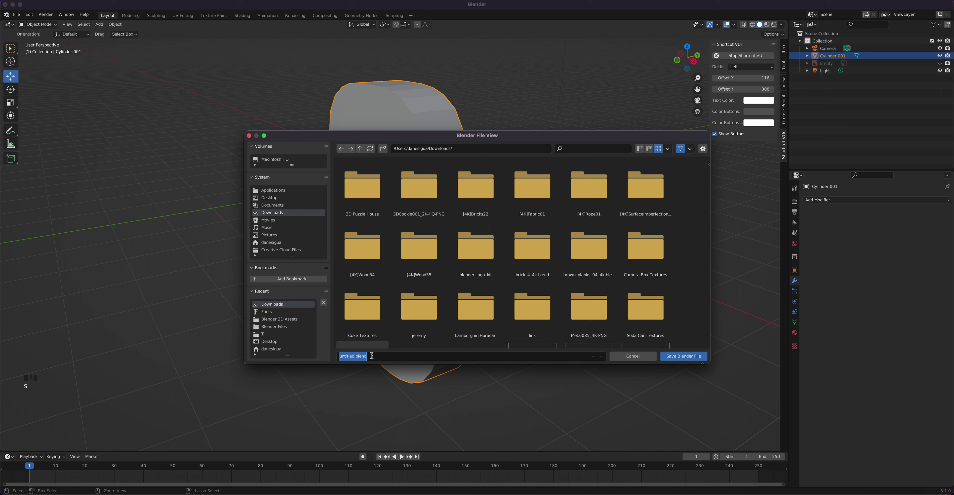
pyautogui.write('Coco G')
pyautogui.click(697, 359)
# - Apply smooth shading to the guitar body
pyautogui.moveTo(542, 351); pyautogui.dragTo(471, 270, button='middle')
pyautogui.rightClick(449, 258)
pyautogui.click(448, 254)
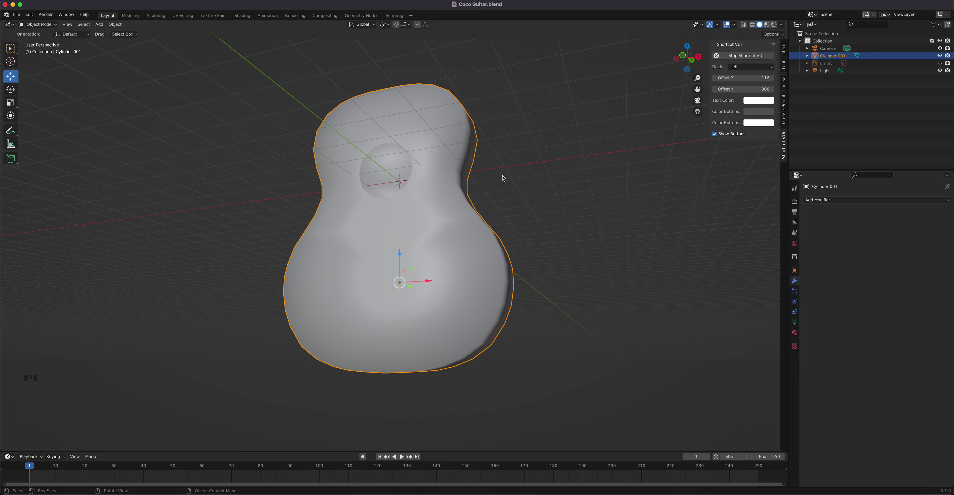
pyautogui.moveTo(501, 173); pyautogui.dragTo(491, 207, button='middle')
# - Add a Subdivision Surface modifier to the guitar body and set its viewport level to 2
pyautogui.click(822, 200)
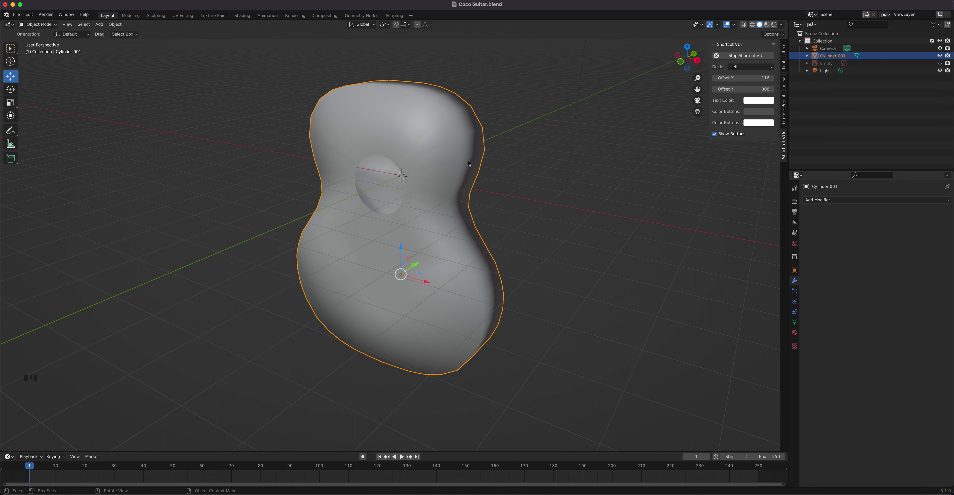
pyautogui.click(853, 200)
pyautogui.click(802, 336)
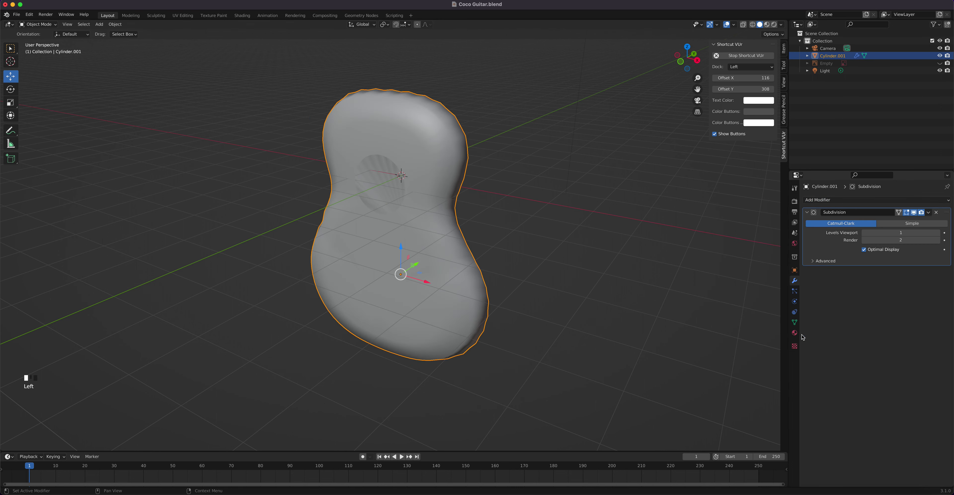
pyautogui.moveTo(573, 193); pyautogui.dragTo(540, 185, button='middle')
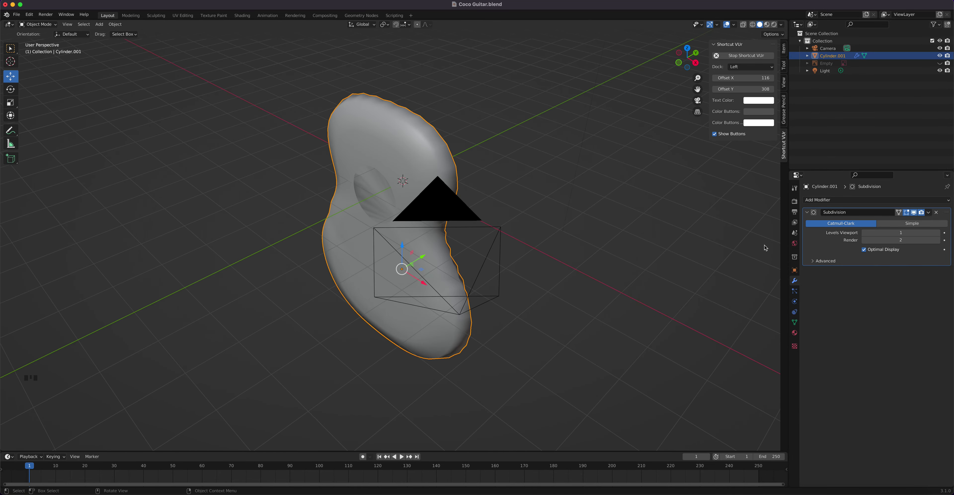
pyautogui.click(938, 233)
# - In Edit Mode, inset the guitar's back face by about 0.09 m in the back view
pyautogui.press('Tab')
pyautogui.moveTo(441, 179); pyautogui.dragTo(420, 177, button='middle')
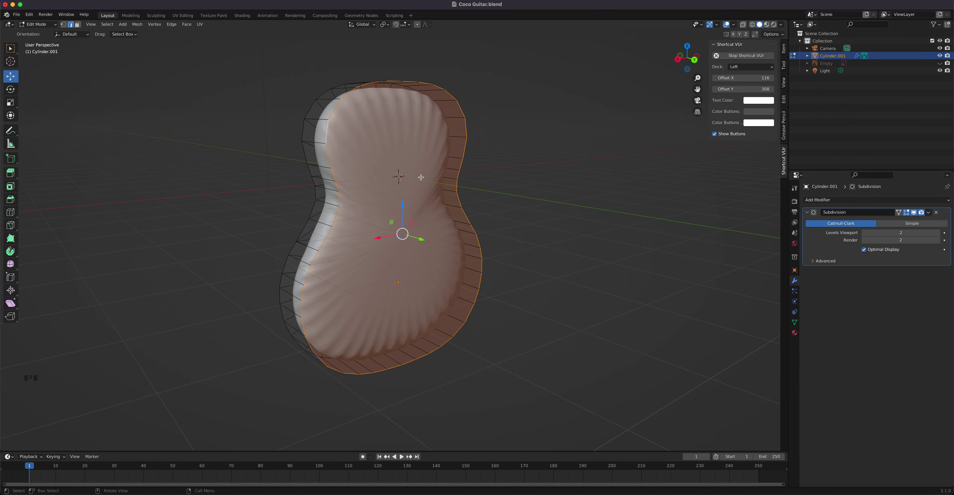
pyautogui.press('ctrl+KP_1')
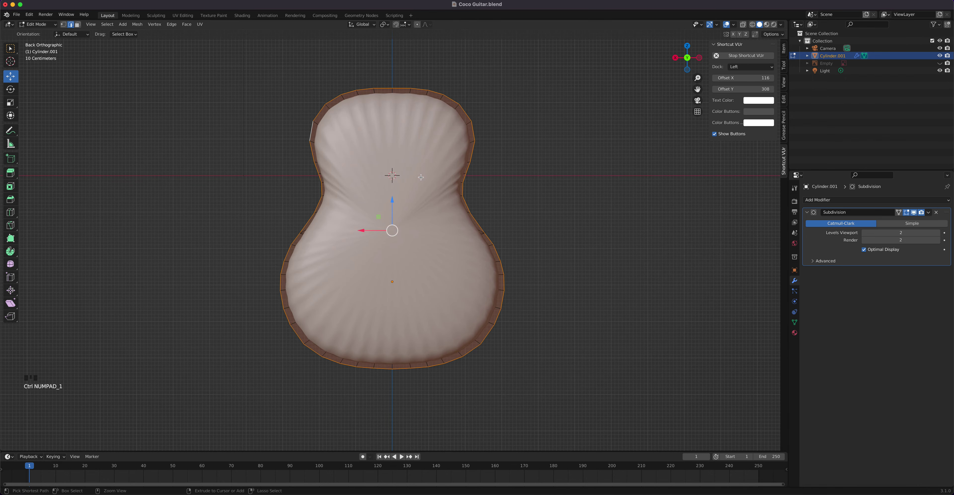
pyautogui.press('KP_1')
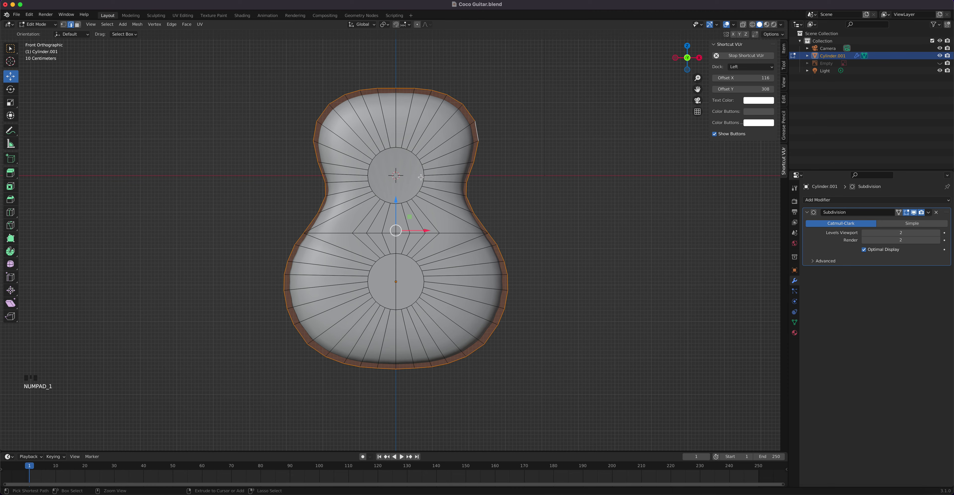
pyautogui.press('ctrl+KP_1')
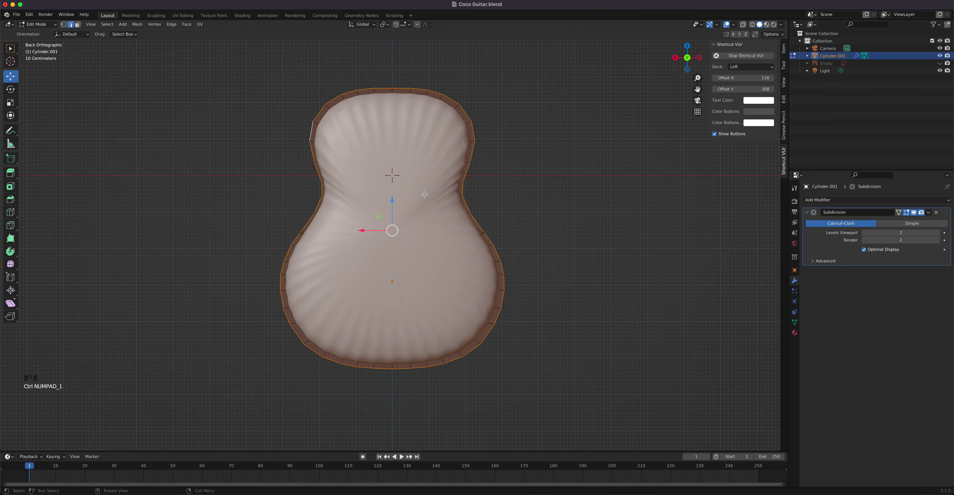
pyautogui.scroll(2, 424, 194)
pyautogui.keyDown('shift'); pyautogui.moveTo(484, 172); pyautogui.dragTo(420, 195, button='middle'); pyautogui.keyUp('shift')
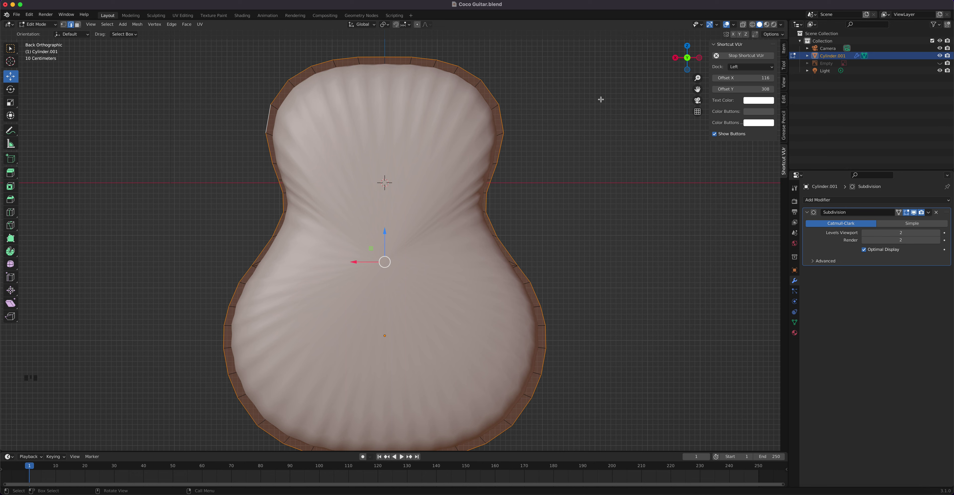
pyautogui.press('i')
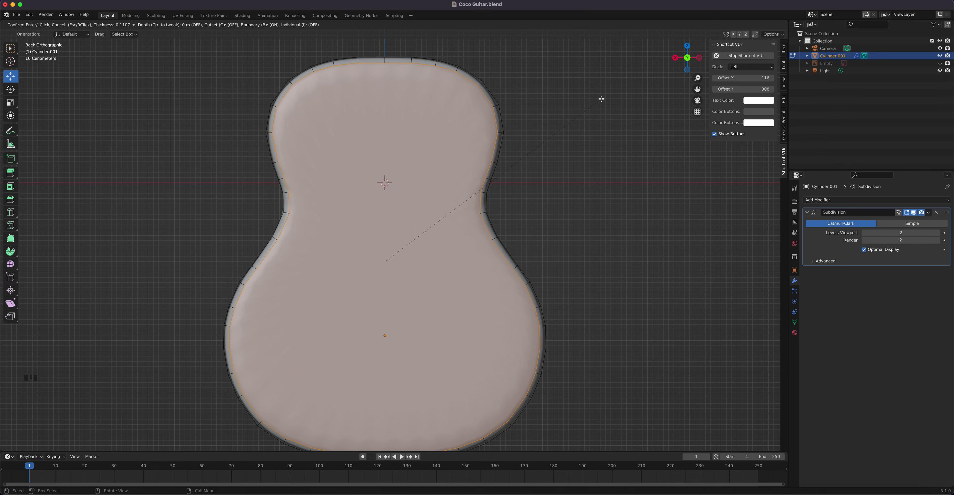
pyautogui.click(597, 100)
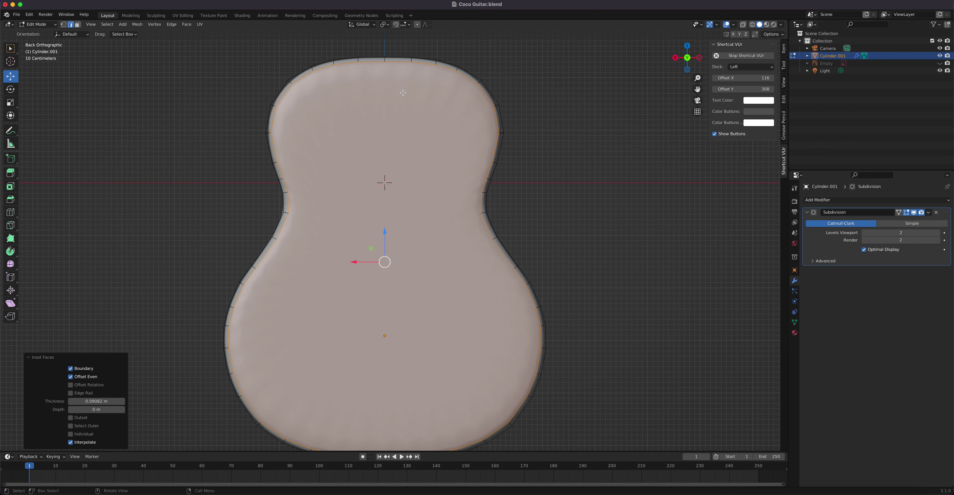
# - Inset the back face a second time by about 0.12 m and return to Object Mode
pyautogui.moveTo(345, 107); pyautogui.dragTo(377, 122, button='middle')
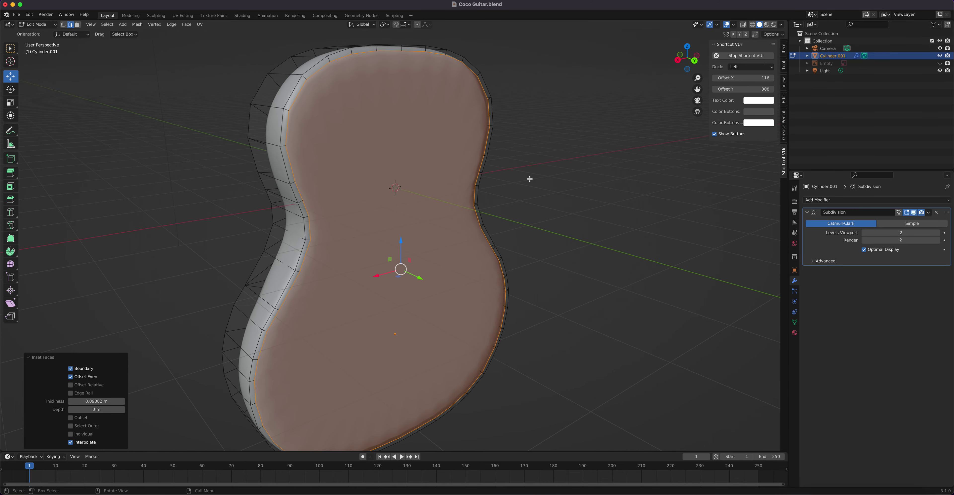
pyautogui.press('i')
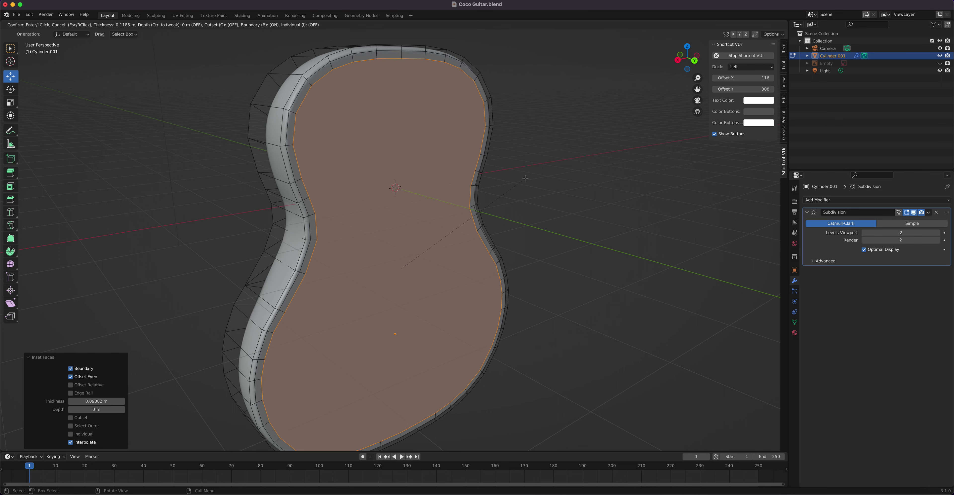
pyautogui.click(525, 178)
pyautogui.press('Tab')
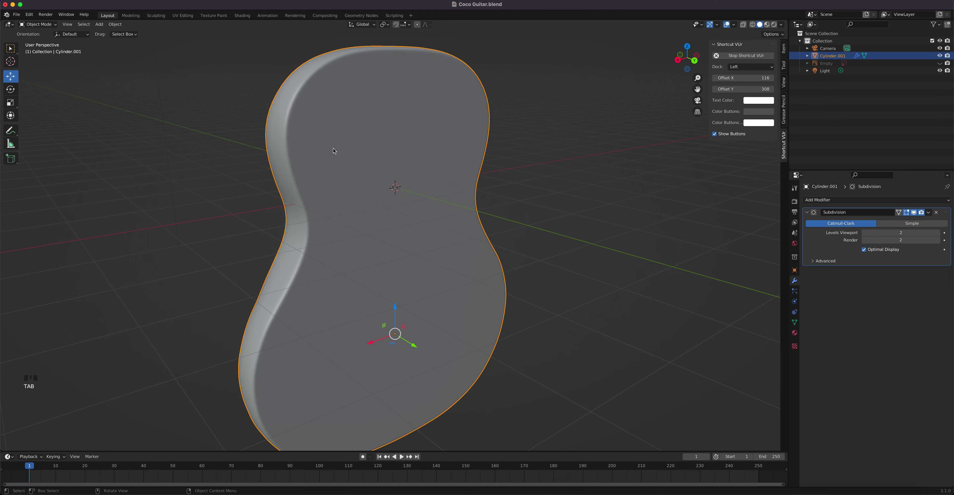
# - In face select mode, circle-select the guitar's front faces from the front view, leaving out the round sound-hole face
pyautogui.moveTo(392, 163); pyautogui.dragTo(485, 162, button='middle')
pyautogui.press('Tab')
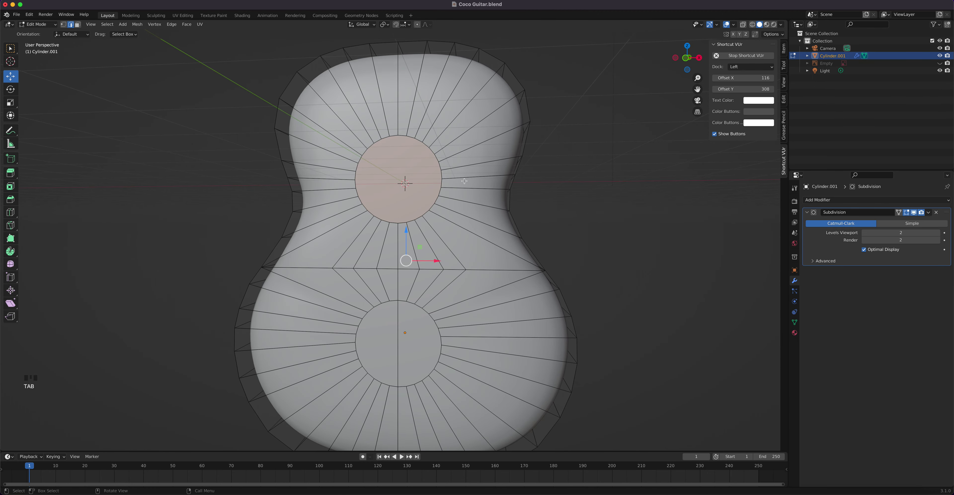
pyautogui.press('KP_1')
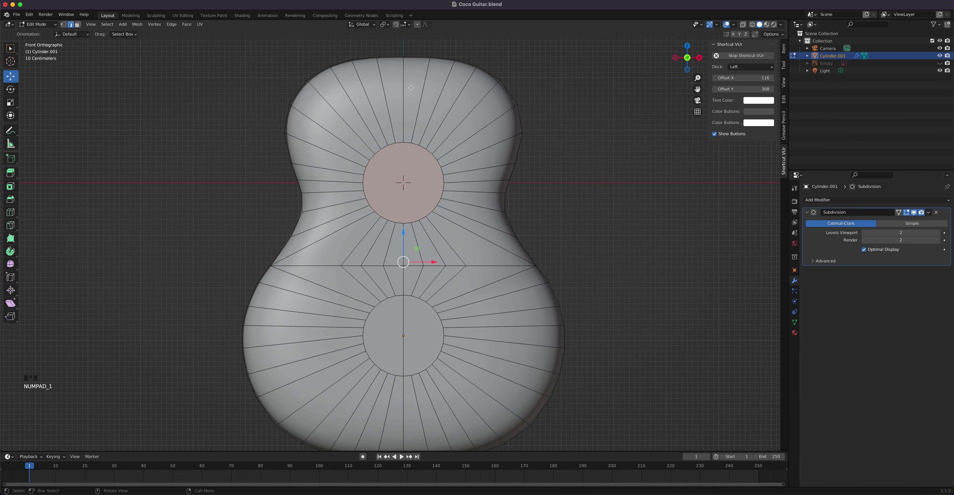
pyautogui.moveTo(11, 49); pyautogui.dragTo(61, 81)
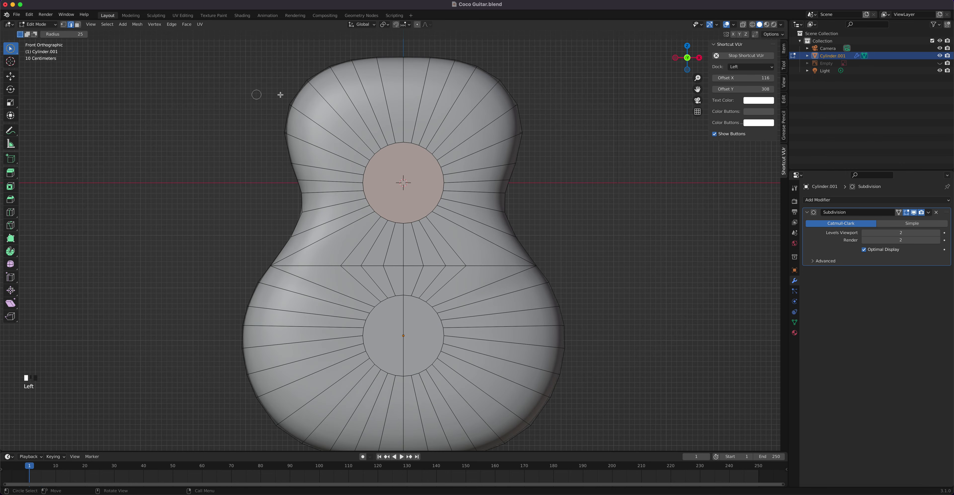
pyautogui.click(345, 112)
pyautogui.click(346, 111)
pyautogui.click(77, 24)
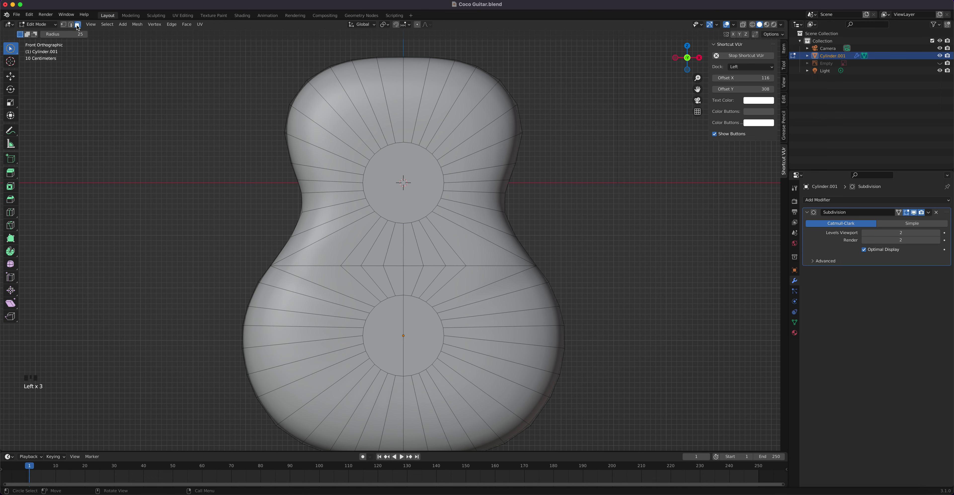
pyautogui.click(352, 119)
pyautogui.moveTo(351, 118)
pyautogui.mouseDown()
pyautogui.moveTo(408, 89)
pyautogui.moveTo(455, 143)
pyautogui.moveTo(463, 207)
pyautogui.moveTo(411, 249)
pyautogui.moveTo(285, 252)
pyautogui.moveTo(344, 134)
pyautogui.moveTo(259, 303)
pyautogui.moveTo(365, 390)
pyautogui.moveTo(454, 389)
pyautogui.moveTo(388, 275)
pyautogui.moveTo(414, 341)
pyautogui.moveTo(513, 353)
pyautogui.mouseUp()
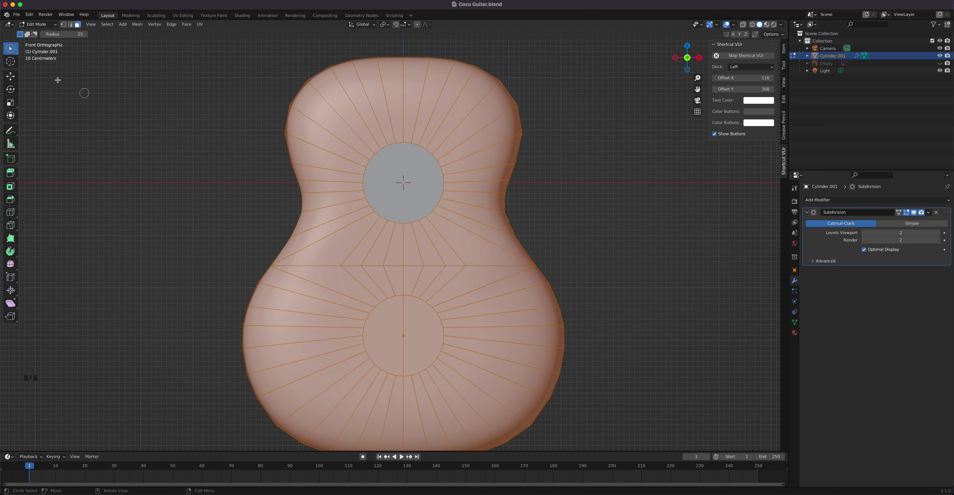
pyautogui.press('w')
pyautogui.moveTo(408, 192); pyautogui.dragTo(441, 205, button='middle')
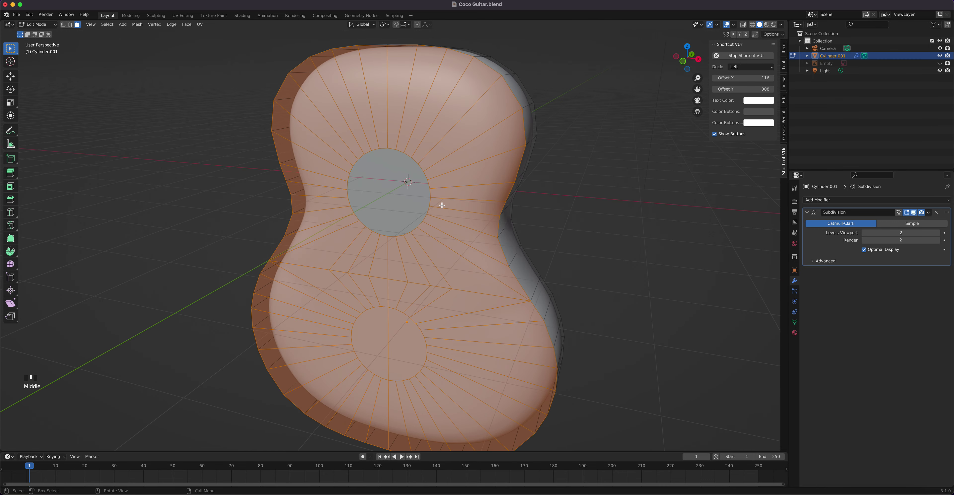
# - In front view with wireframe shading, inset the selected front faces of the guitar by about 0.097 m
pyautogui.press('KP_1')
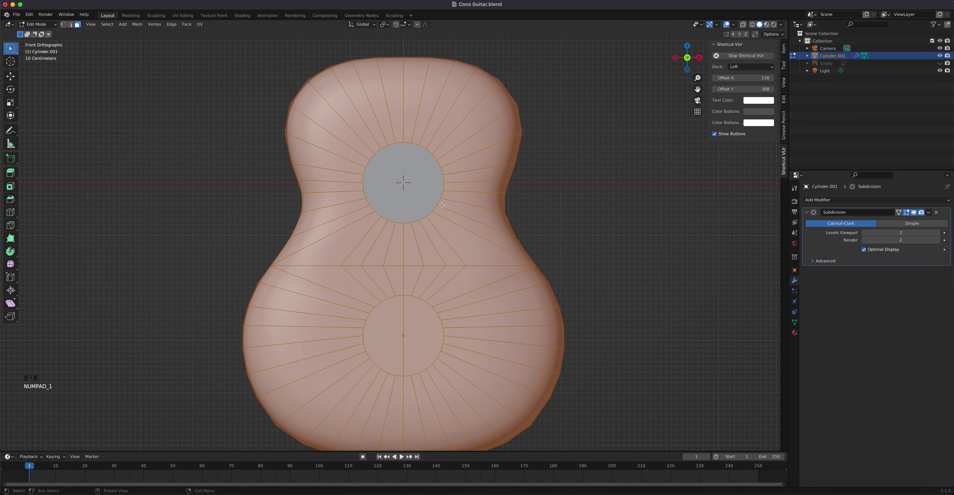
pyautogui.click(752, 24)
pyautogui.scroll(2, 401, 75)
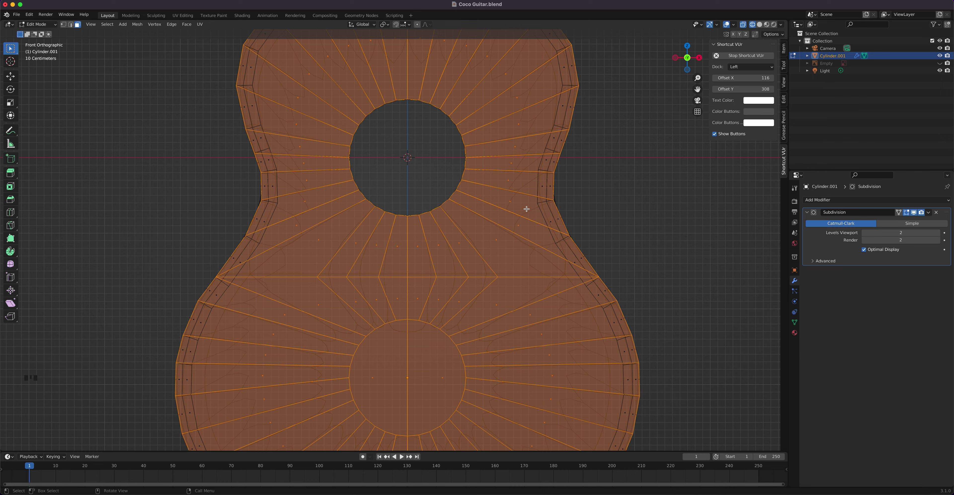
pyautogui.press('i')
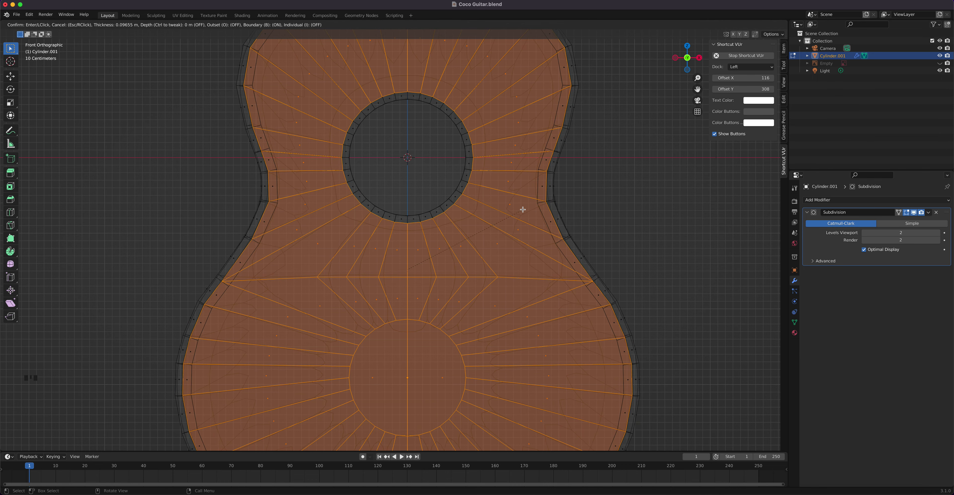
pyautogui.click(522, 209)
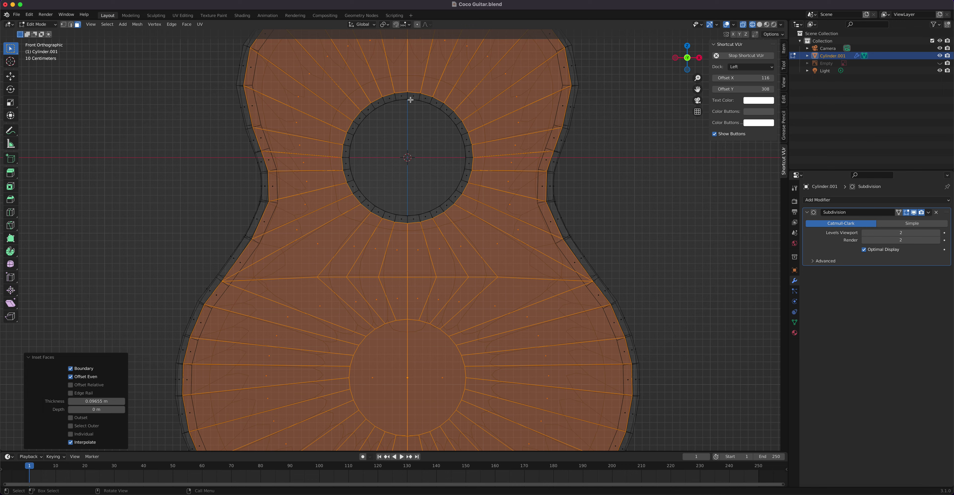
# - Inset the front faces a second time by about 0.115 m, restore solid shading and check the body in Object Mode
pyautogui.press('i')
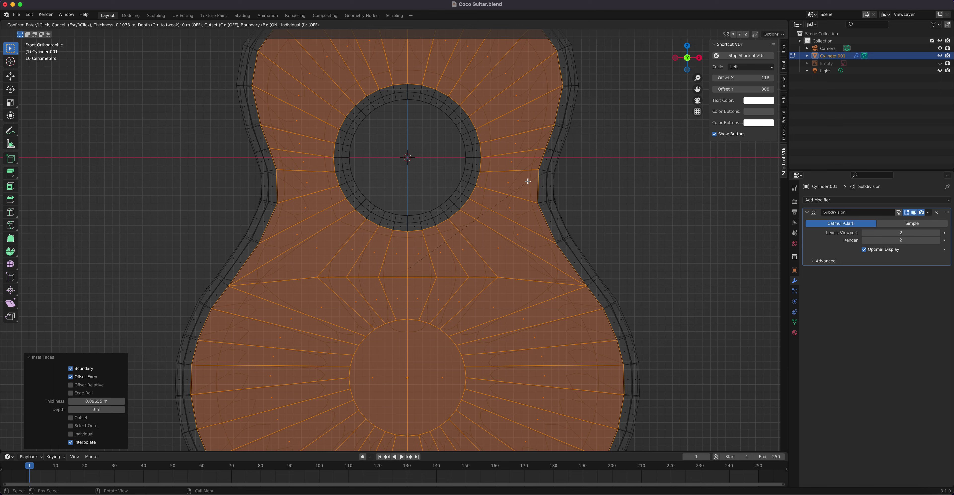
pyautogui.click(527, 181)
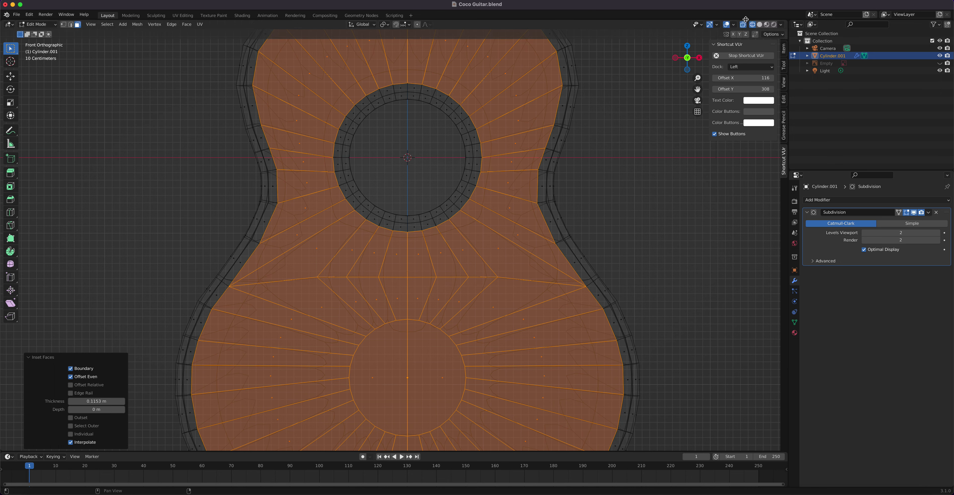
pyautogui.click(759, 24)
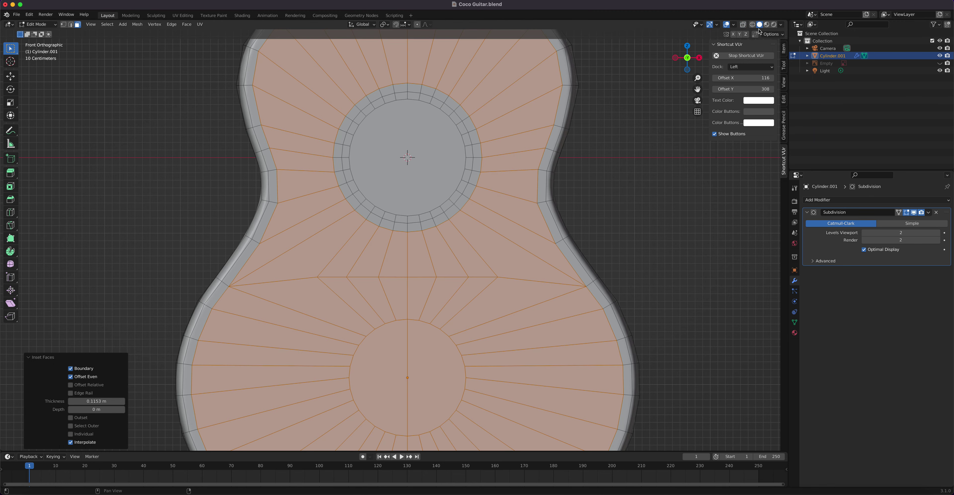
pyautogui.moveTo(518, 190); pyautogui.dragTo(444, 214, button='middle')
pyautogui.press('Tab')
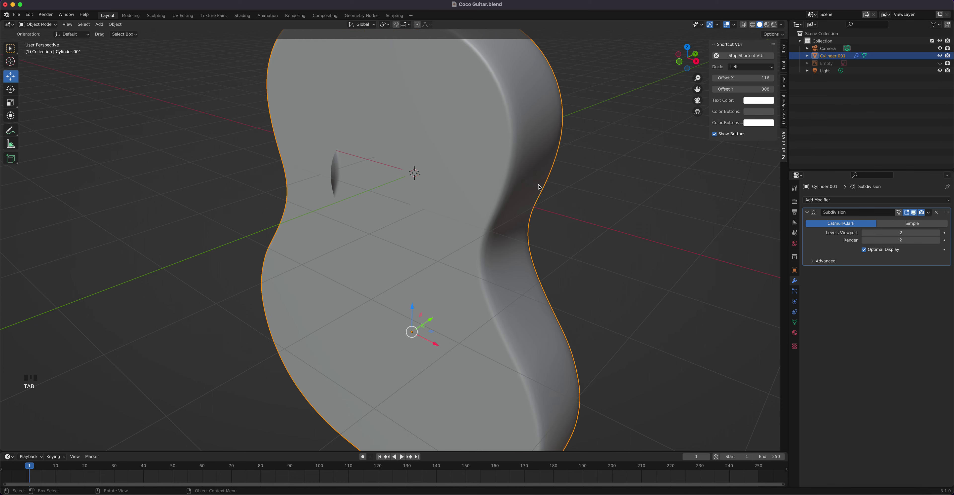
pyautogui.middleClick(534, 184)
pyautogui.moveTo(534, 185)
pyautogui.mouseDown(button='middle')
pyautogui.moveTo(481, 187)
pyautogui.moveTo(546, 177)
pyautogui.mouseUp(button='middle')
pyautogui.press('Tab')
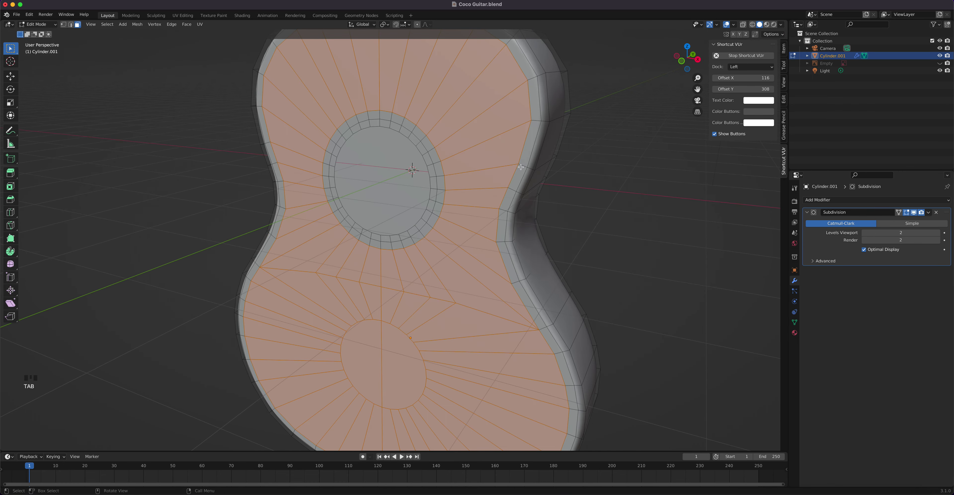
# - In the right side view, add a loop cut with 24 cuts running around the guitar body's side wall
pyautogui.moveTo(524, 152); pyautogui.dragTo(455, 224, button='middle')
pyautogui.scroll(1, 444, 165)
pyautogui.scroll(1, 393, 209)
pyautogui.moveTo(358, 134); pyautogui.dragTo(440, 221, button='middle')
pyautogui.scroll(3, 377, 123)
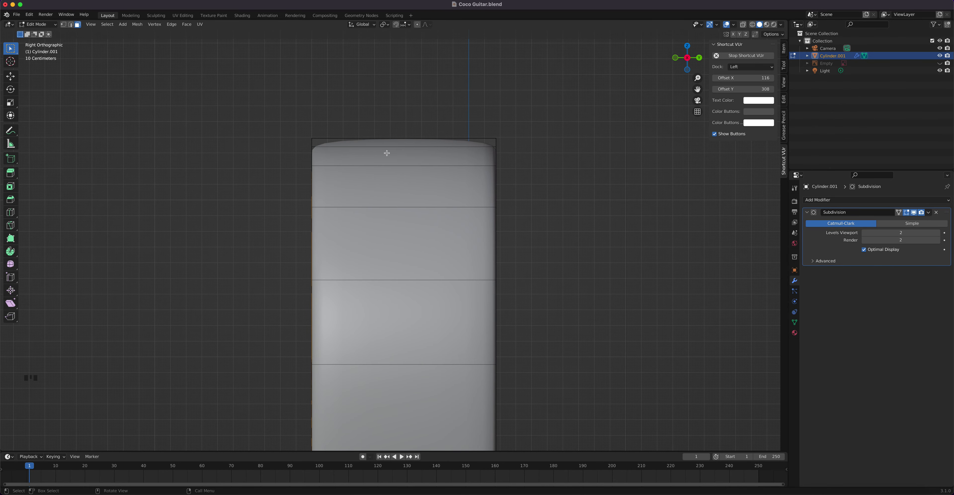
pyautogui.press('ctrl')
pyautogui.hotkey('ctrl', 'r')
pyautogui.scroll(19, 401, 149)
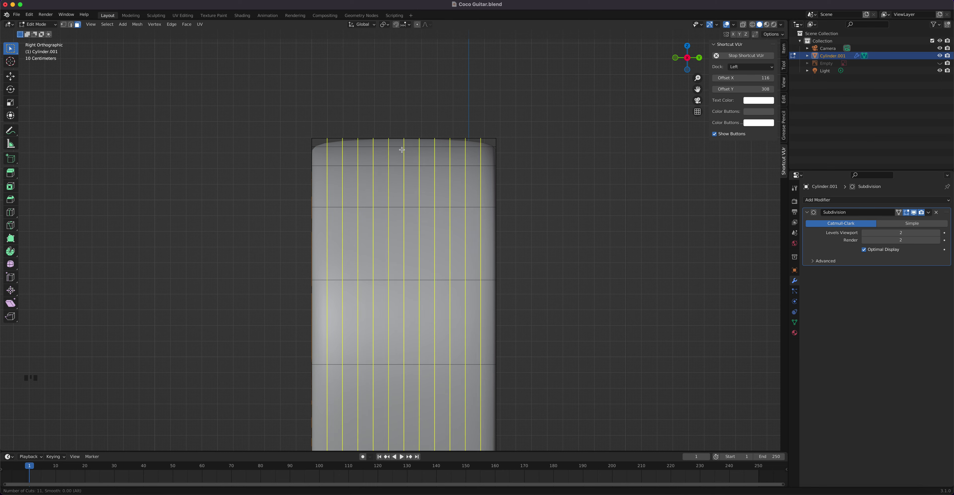
pyautogui.scroll(4, 402, 150)
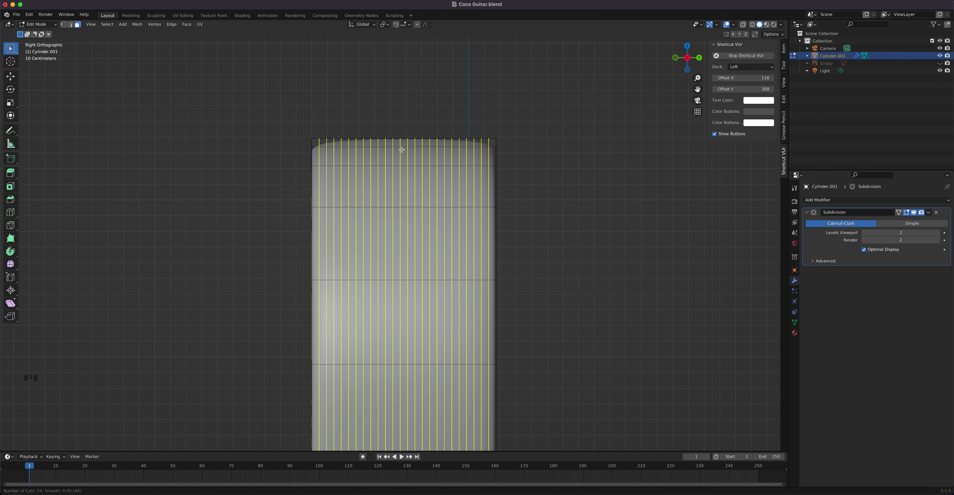
pyautogui.click(402, 150)
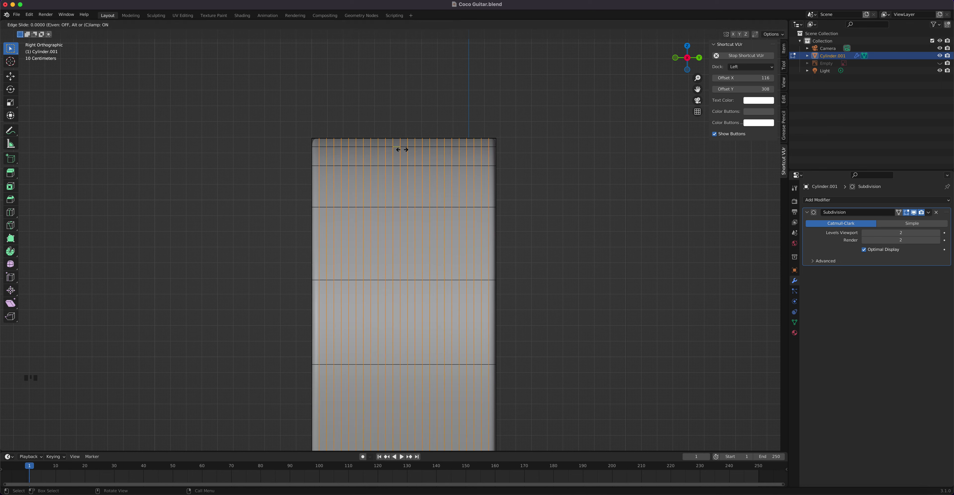
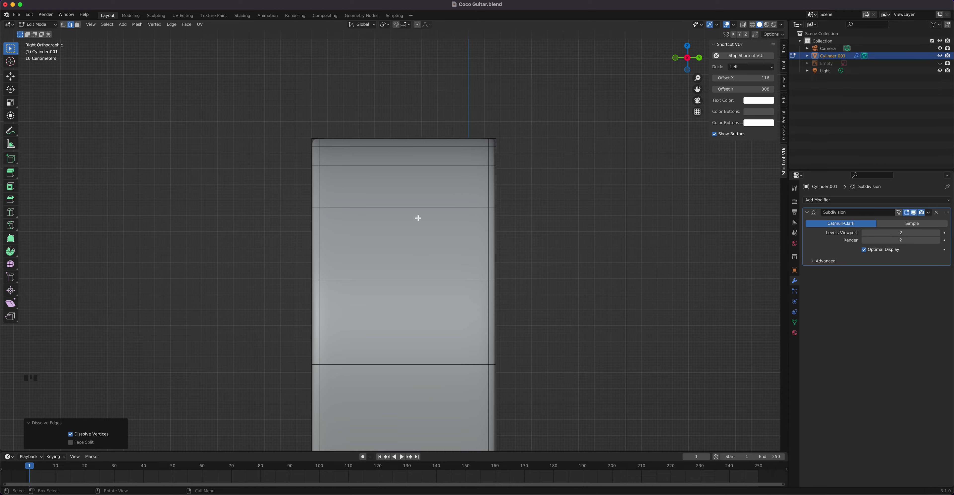
# - Examine the smoothing of the guitar body's upper rim and side wall, comparing Edit Mode with Object Mode
pyautogui.moveTo(410, 233); pyautogui.dragTo(439, 221, button='middle')
pyautogui.scroll(-4, 474, 223)
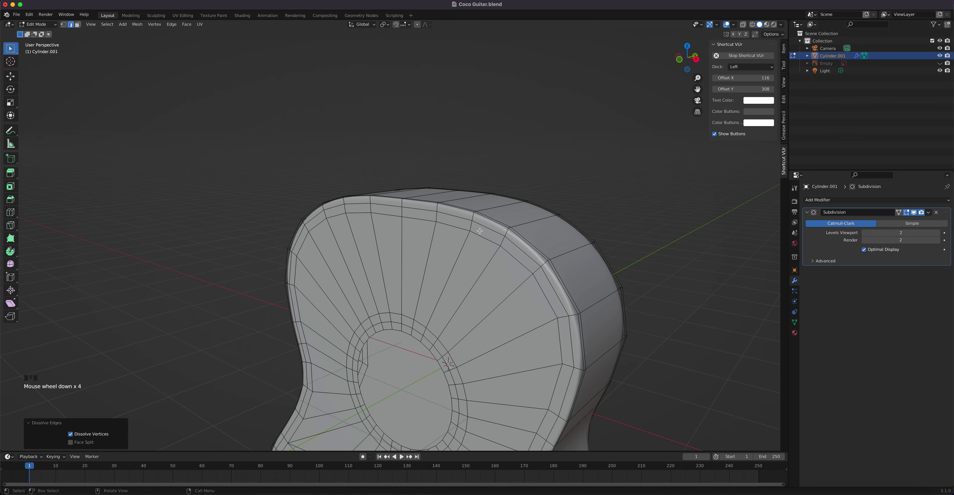
pyautogui.press('Tab')
pyautogui.moveTo(471, 251); pyautogui.dragTo(453, 243, button='middle')
pyautogui.scroll(3, 459, 243)
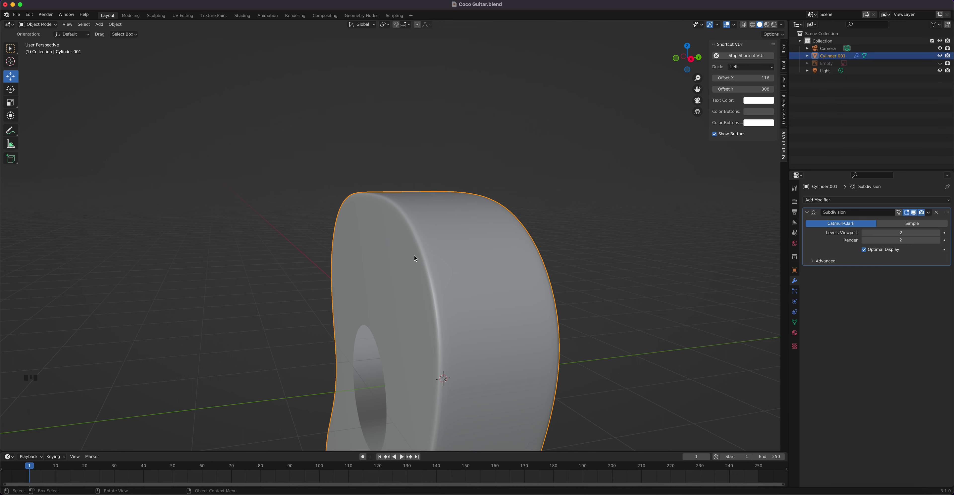
pyautogui.press('Tab')
pyautogui.moveTo(431, 284); pyautogui.dragTo(433, 288, button='middle')
pyautogui.press('Tab')
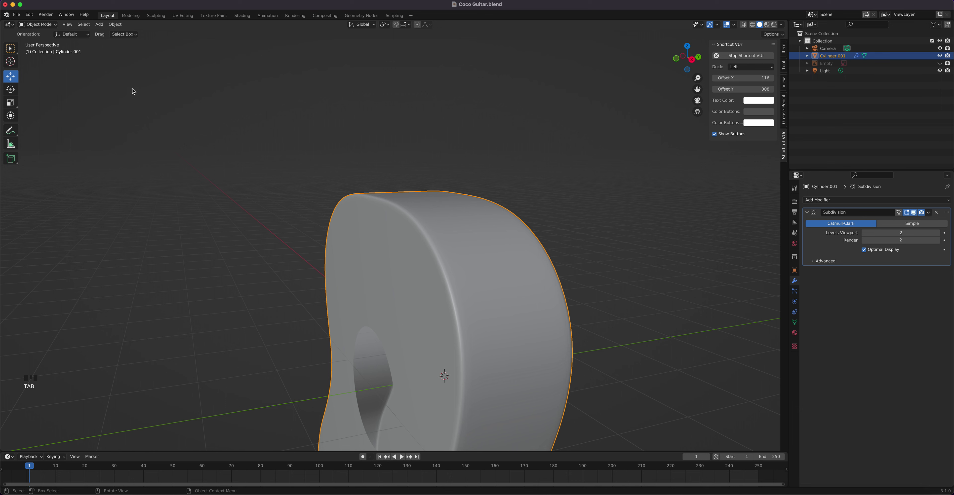
# - Apply the guitar body's scale in Object Mode
pyautogui.click(115, 24)
pyautogui.moveTo(132, 63)
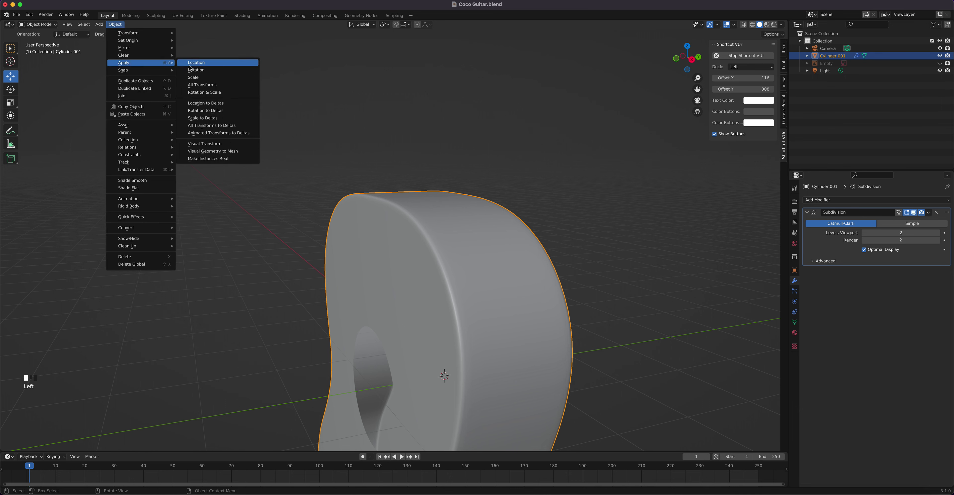
pyautogui.click(208, 78)
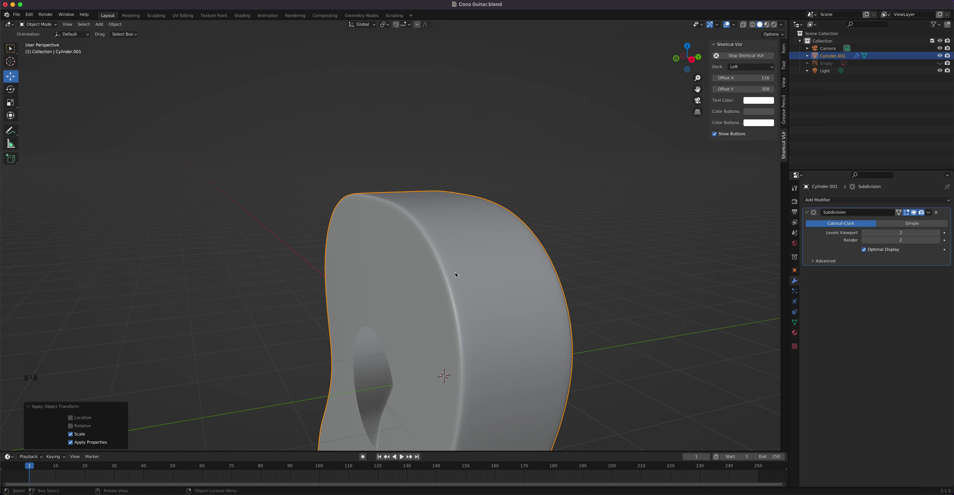
# - Select the front and back outer rim edge loops in Edit Mode, set their mean crease to 1.00 and check the result
pyautogui.press('Tab')
pyautogui.moveTo(449, 248)
pyautogui.keyDown('shift'); pyautogui.mouseDown(button='middle')
pyautogui.moveTo(485, 249)
pyautogui.moveTo(463, 103)
pyautogui.moveTo(466, 252)
pyautogui.mouseUp(button='middle'); pyautogui.keyUp('shift')
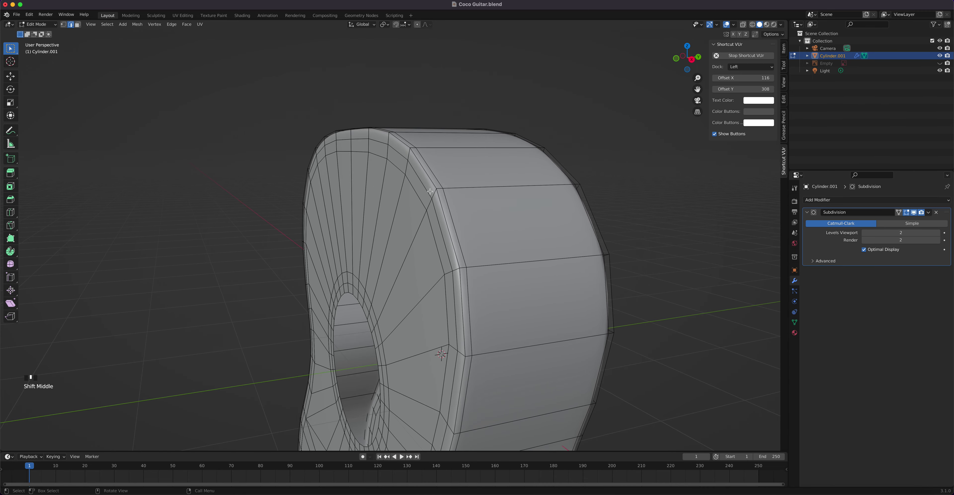
pyautogui.moveTo(431, 182); pyautogui.dragTo(430, 219, button='middle')
pyautogui.moveTo(368, 192); pyautogui.dragTo(479, 227, button='middle')
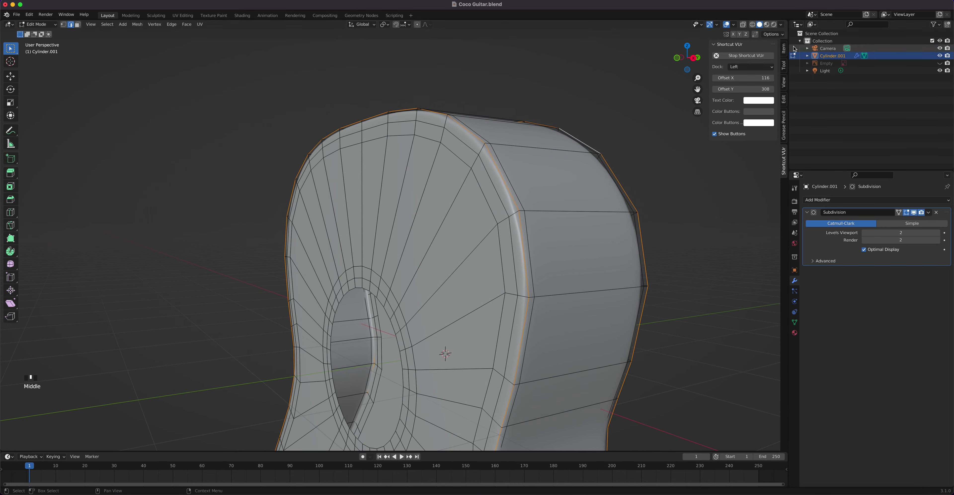
pyautogui.click(783, 49)
pyautogui.press('n')
pyautogui.press('n')
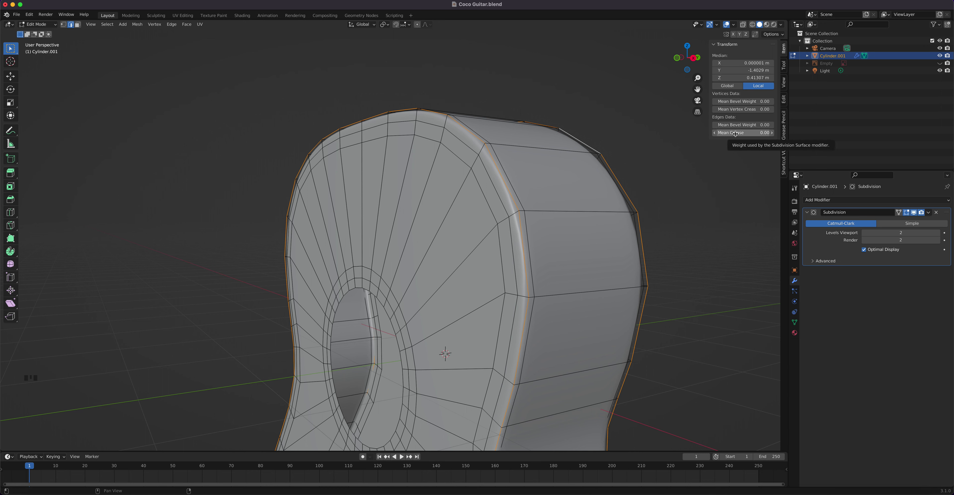
pyautogui.moveTo(734, 134); pyautogui.dragTo(757, 134)
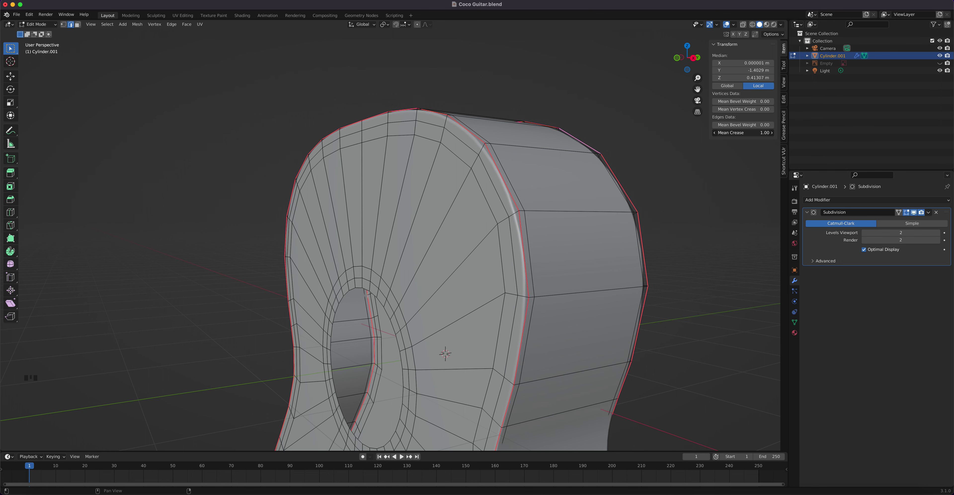
pyautogui.press('Tab')
pyautogui.moveTo(512, 196); pyautogui.dragTo(453, 210, button='middle')
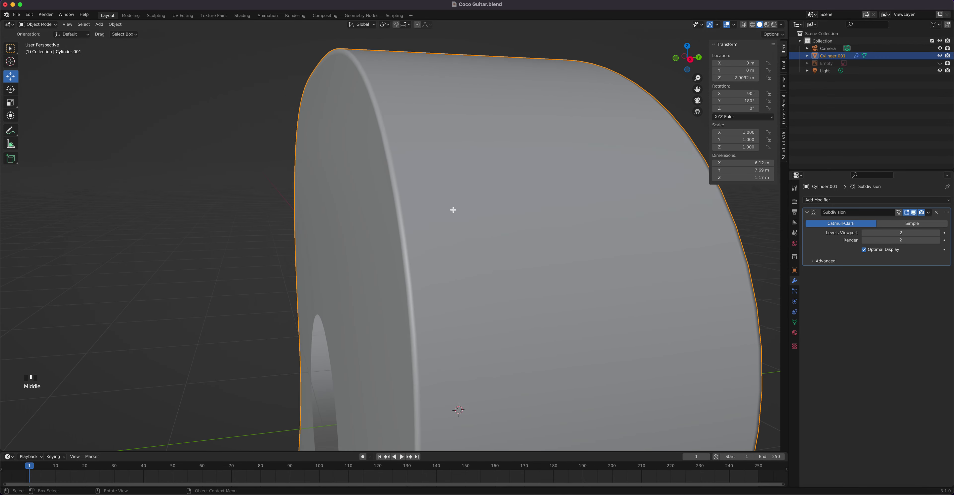
# - Mark the selected rim edges as sharp and set their mean crease to 1.00 again
pyautogui.press('Tab')
pyautogui.click(715, 133)
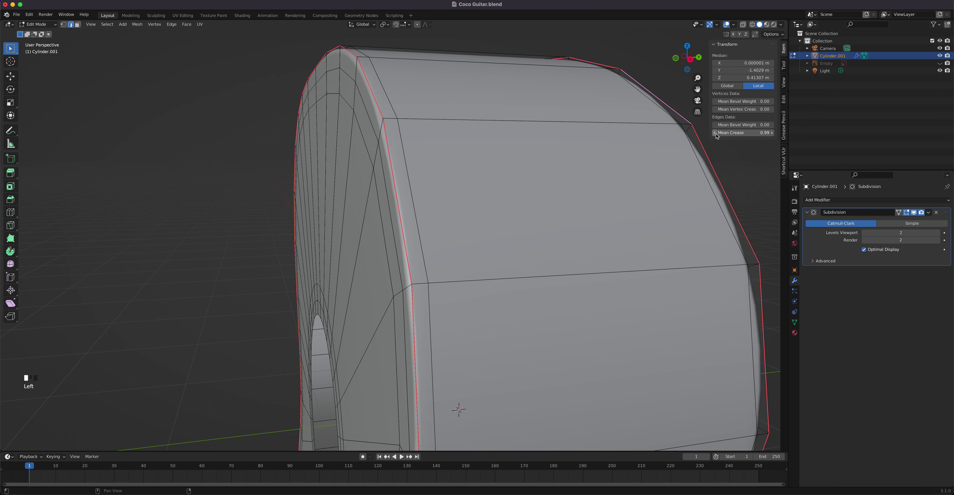
pyautogui.rightClick(400, 189)
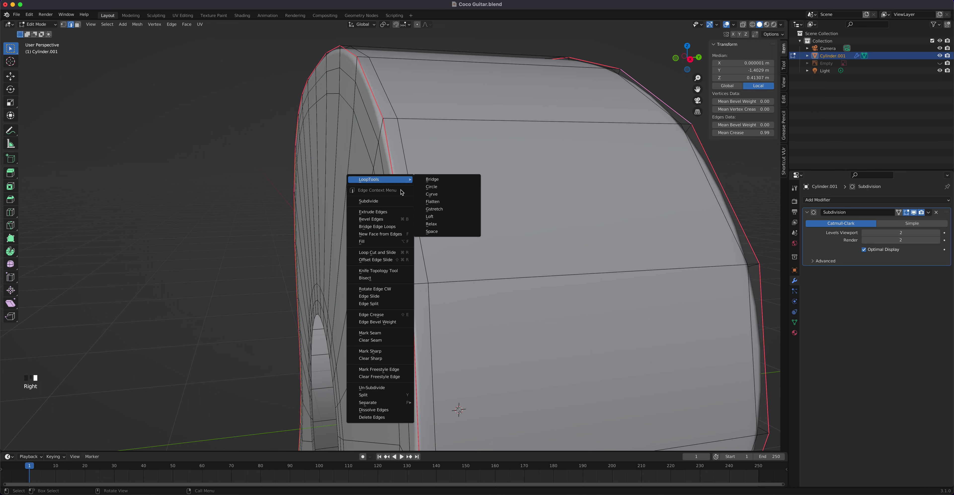
pyautogui.click(386, 353)
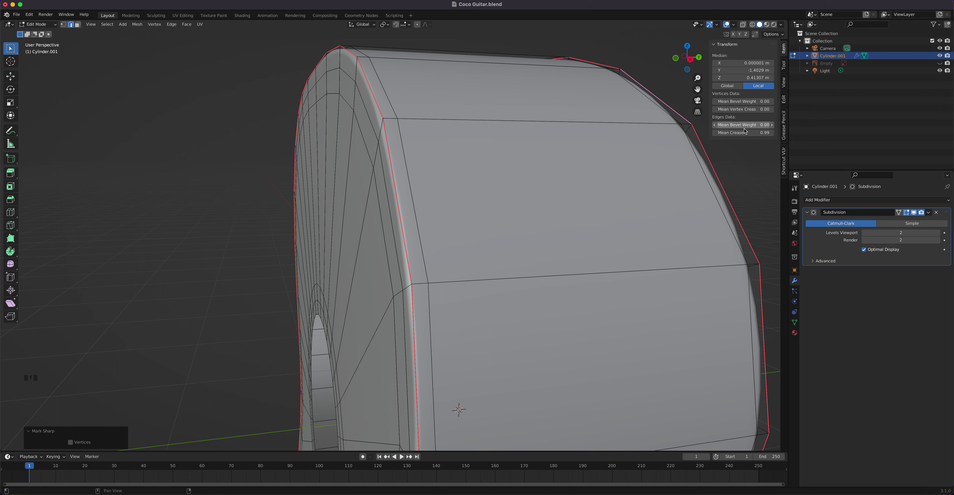
pyautogui.click(171, 24)
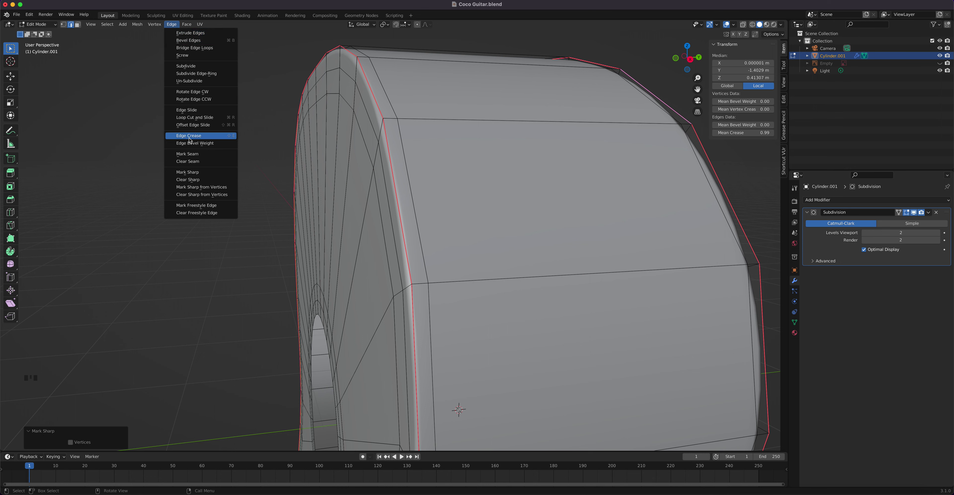
pyautogui.moveTo(735, 133); pyautogui.dragTo(759, 133)
# - Examine the creased rims and the front surface from several angles in Object Mode, ending in Edit Mode
pyautogui.press('Tab')
pyautogui.moveTo(475, 256); pyautogui.dragTo(415, 237, button='middle')
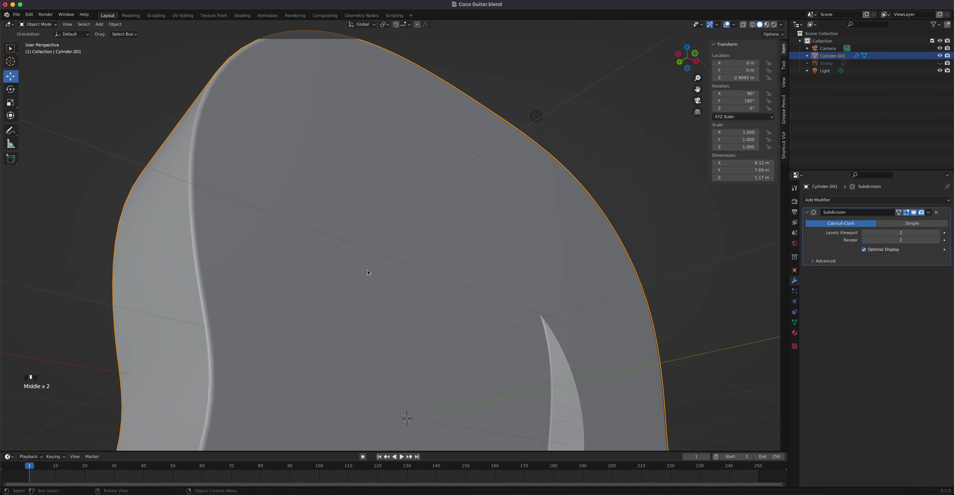
pyautogui.scroll(-4, 367, 270)
pyautogui.press('Tab')
pyautogui.press('Tab')
pyautogui.moveTo(401, 295); pyautogui.dragTo(296, 334, button='middle')
pyautogui.moveTo(439, 272); pyautogui.dragTo(533, 269, button='middle')
pyautogui.press('Tab')
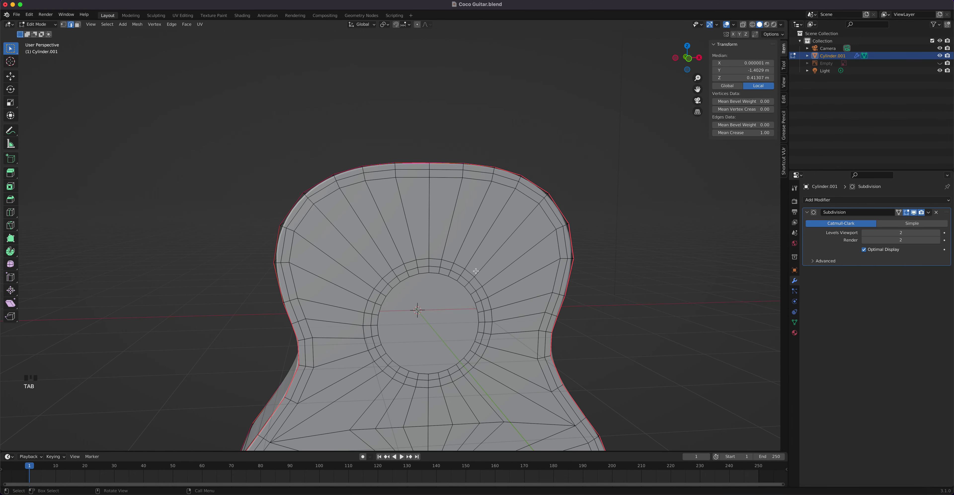
# - In face select mode, circle-select the lower bout's front faces inside the inset rim, including the round center face
pyautogui.scroll(-2, 475, 271)
pyautogui.scroll(-3, 498, 361)
pyautogui.moveTo(499, 361); pyautogui.dragTo(433, 241, button='middle')
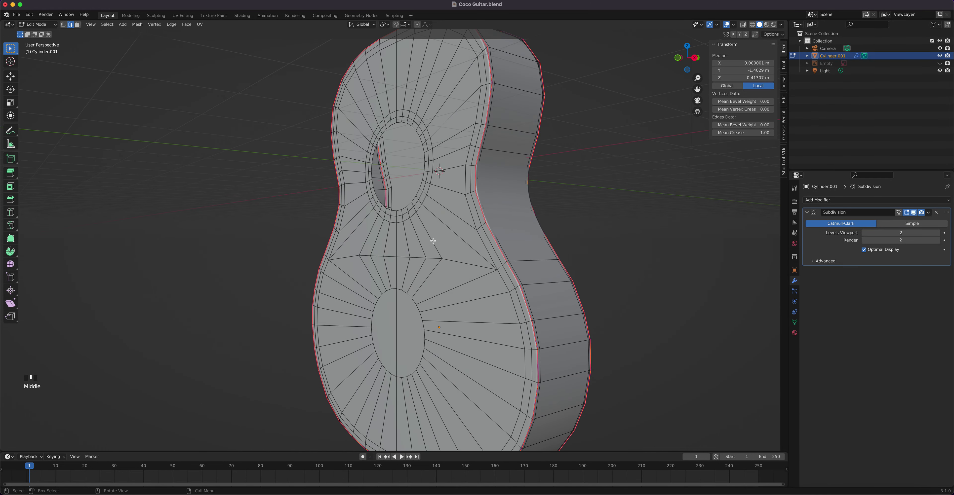
pyautogui.moveTo(456, 271); pyautogui.dragTo(485, 266, button='middle')
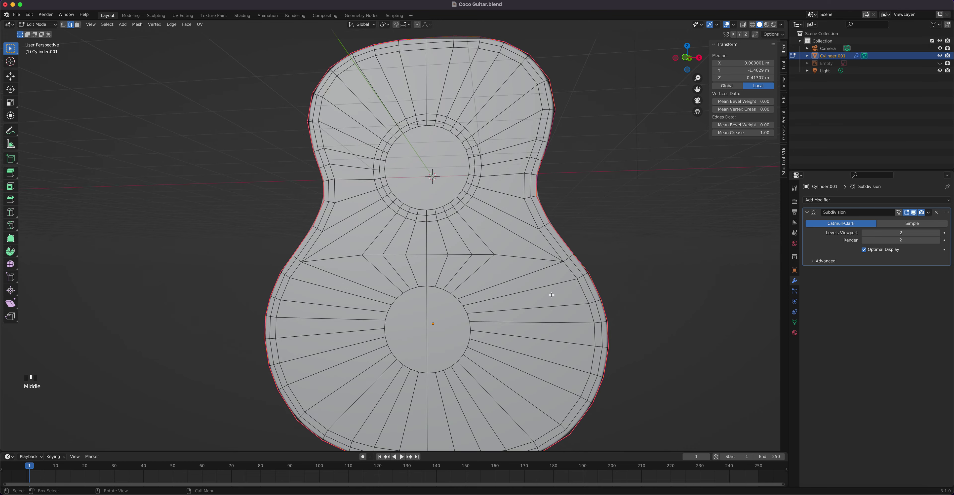
pyautogui.moveTo(523, 292); pyautogui.dragTo(458, 227, button='middle')
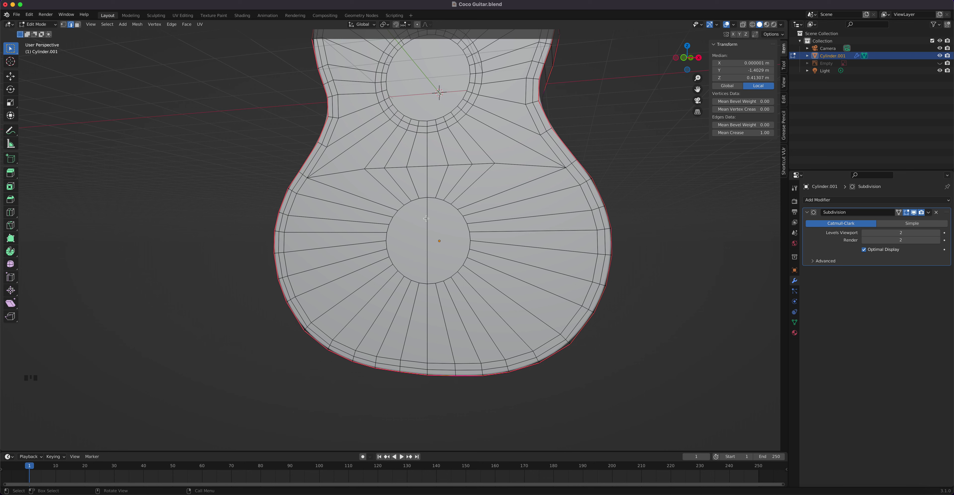
pyautogui.moveTo(12, 50)
pyautogui.mouseDown()
pyautogui.moveTo(46, 69)
pyautogui.moveTo(47, 81)
pyautogui.mouseUp()
pyautogui.moveTo(363, 196); pyautogui.dragTo(469, 189)
pyautogui.click(146, 73)
pyautogui.moveTo(304, 181); pyautogui.dragTo(369, 189)
pyautogui.moveTo(483, 193); pyautogui.dragTo(510, 270)
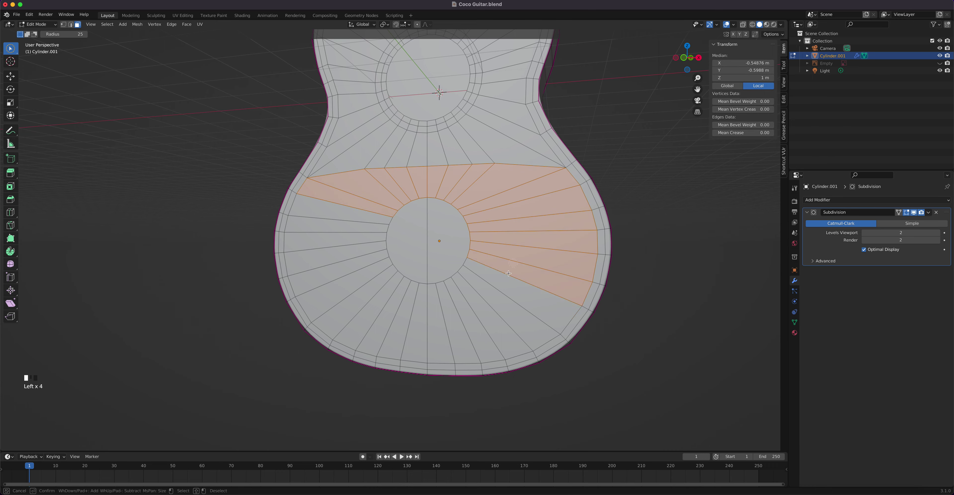
pyautogui.moveTo(390, 293); pyautogui.dragTo(390, 213)
pyautogui.moveTo(424, 257)
pyautogui.mouseDown(button='middle')
pyautogui.moveTo(470, 257)
pyautogui.moveTo(407, 264)
pyautogui.mouseUp(button='middle')
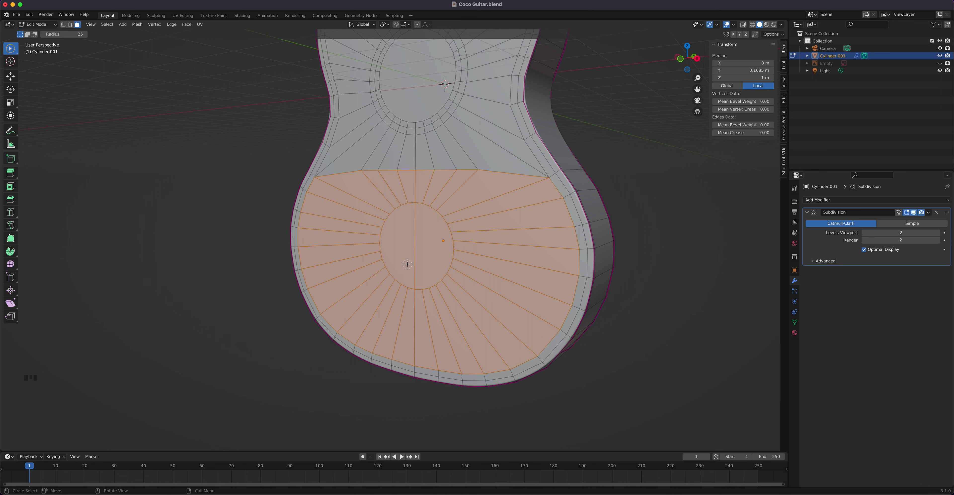
# - Save the file and delete the selected front faces of the lower bout
pyautogui.press('x')
pyautogui.moveTo(15, 54); pyautogui.dragTo(33, 71)
pyautogui.press('super+s')
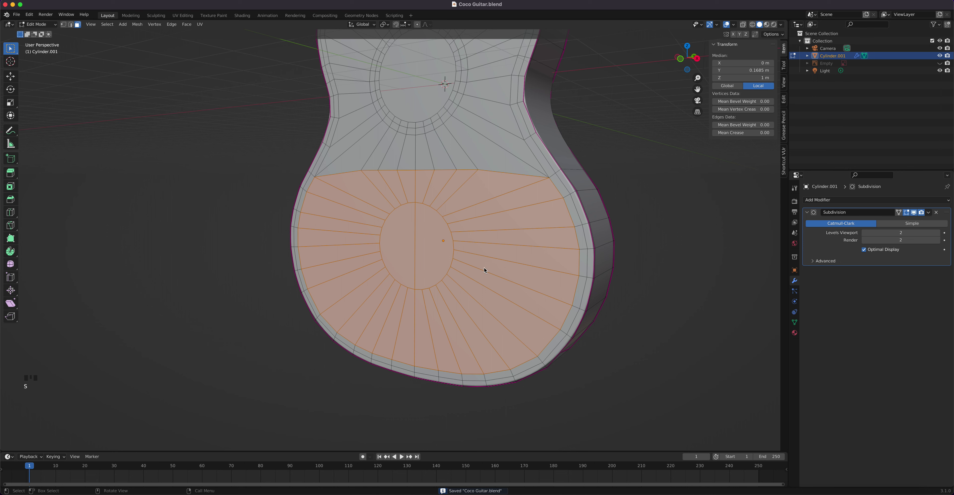
pyautogui.press('x')
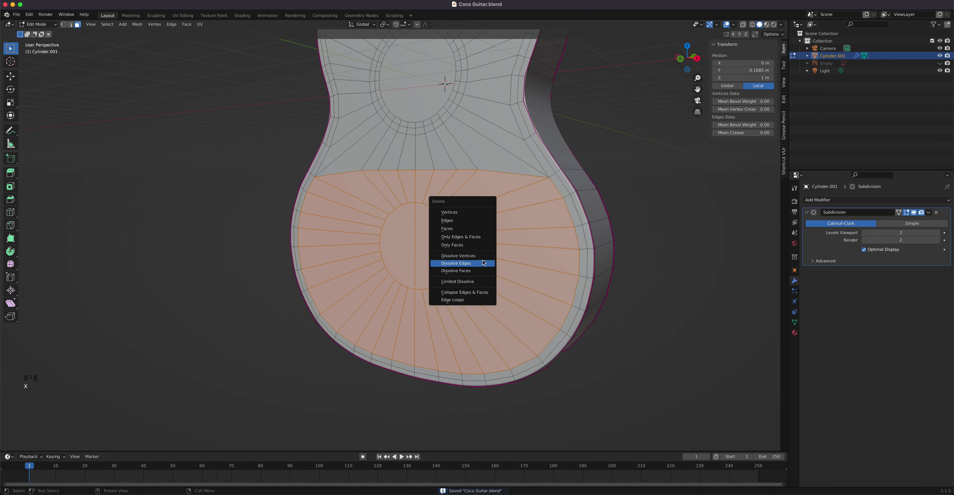
pyautogui.click(470, 229)
pyautogui.moveTo(493, 265)
pyautogui.mouseDown(button='middle')
pyautogui.moveTo(492, 277)
pyautogui.moveTo(575, 262)
pyautogui.moveTo(552, 236)
pyautogui.moveTo(466, 252)
pyautogui.moveTo(504, 292)
pyautogui.moveTo(560, 257)
pyautogui.moveTo(564, 239)
pyautogui.moveTo(578, 244)
pyautogui.moveTo(576, 264)
pyautogui.moveTo(560, 268)
pyautogui.moveTo(575, 273)
pyautogui.moveTo(477, 270)
pyautogui.moveTo(549, 259)
pyautogui.moveTo(488, 277)
pyautogui.moveTo(439, 239)
pyautogui.moveTo(492, 266)
pyautogui.moveTo(478, 259)
pyautogui.mouseUp(button='middle')
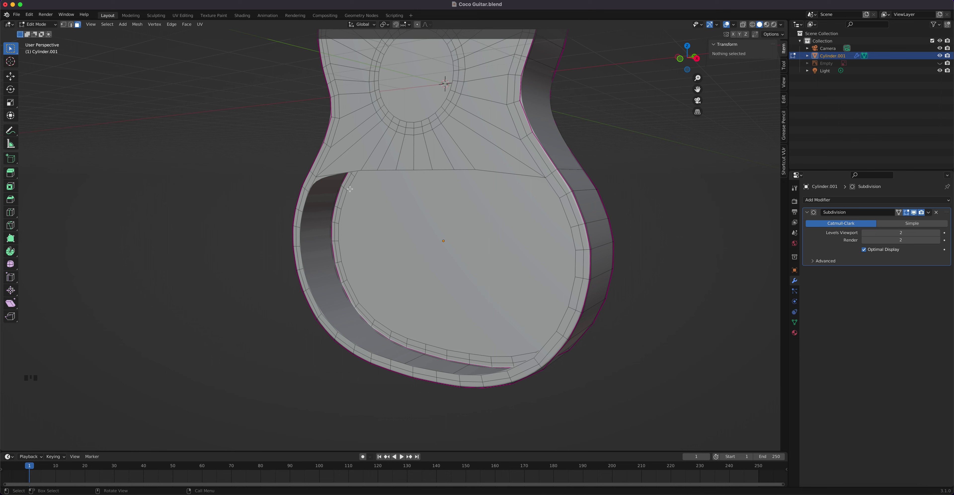
# - Select the edge loop around the lower bout's opening, fill it with a single face and check the surface in Object Mode
pyautogui.press('2')
pyautogui.keyDown('alt'); pyautogui.click(341, 173); pyautogui.keyUp('alt')
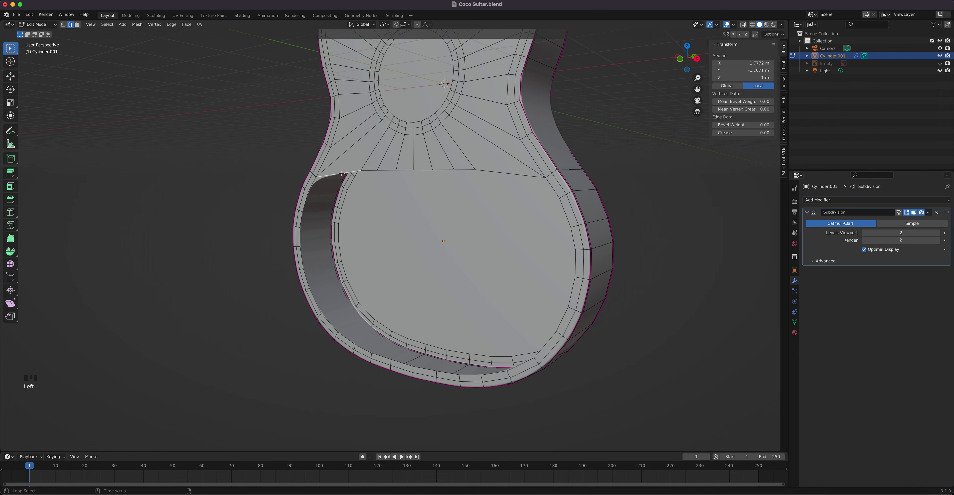
pyautogui.moveTo(463, 244); pyautogui.dragTo(512, 256, button='middle')
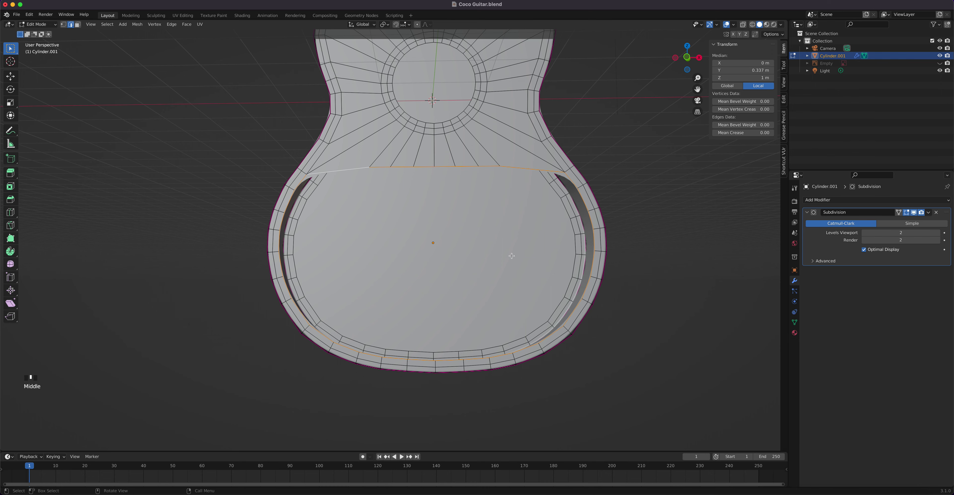
pyautogui.press('f')
pyautogui.press('Tab')
pyautogui.moveTo(564, 289); pyautogui.dragTo(518, 301, button='middle')
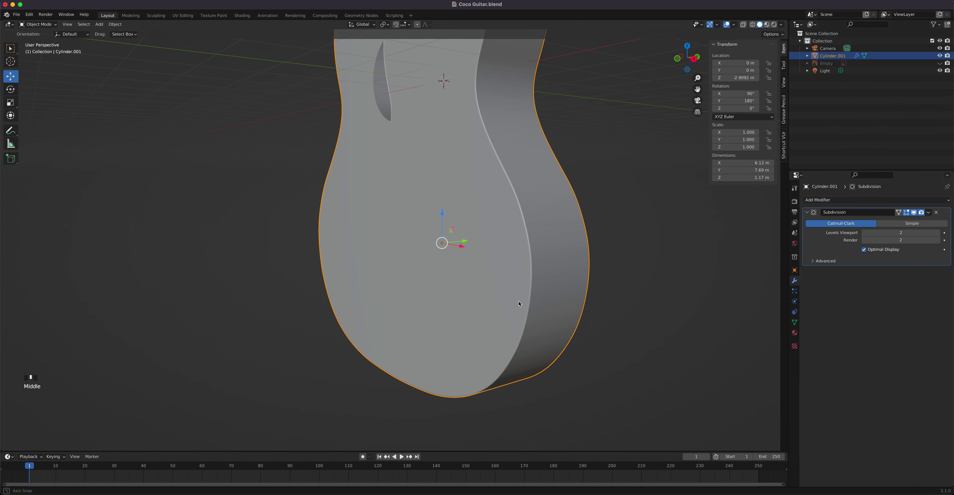
pyautogui.press('Tab')
pyautogui.moveTo(589, 282); pyautogui.dragTo(602, 284, button='middle')
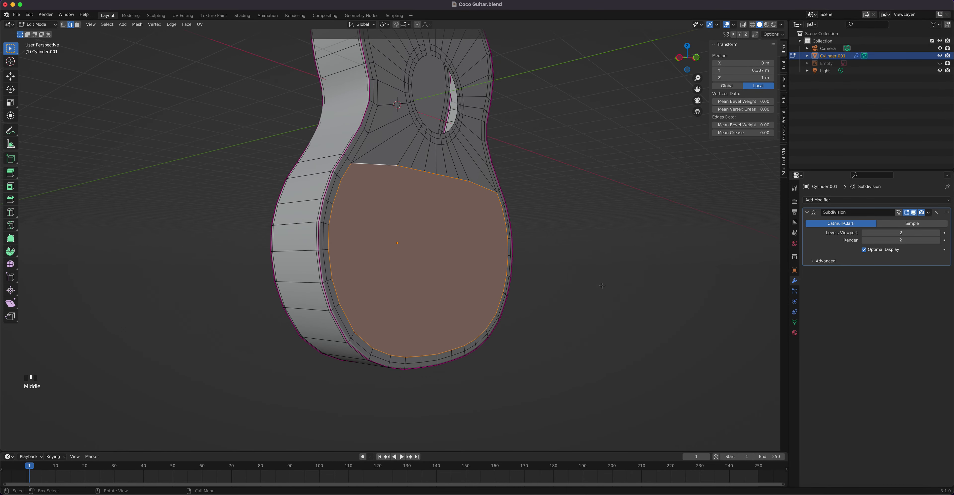
pyautogui.moveTo(461, 276); pyautogui.dragTo(427, 280, button='middle')
pyautogui.press('Tab')
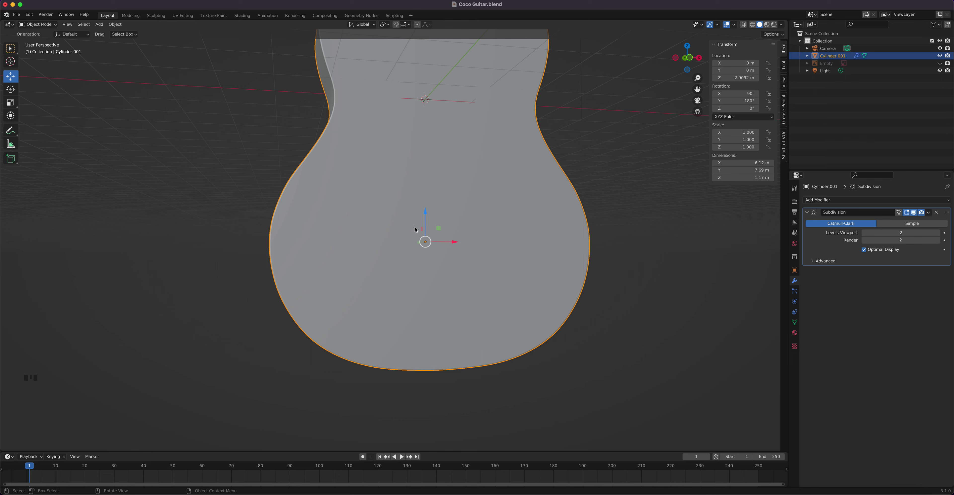
# - Save the model as a new file named Coco Guitar1.blend
pyautogui.click(17, 14)
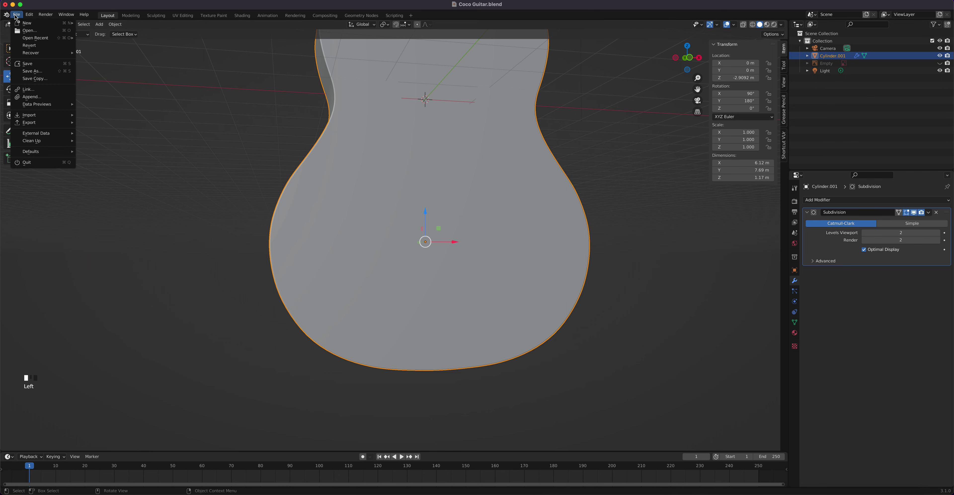
pyautogui.click(28, 73)
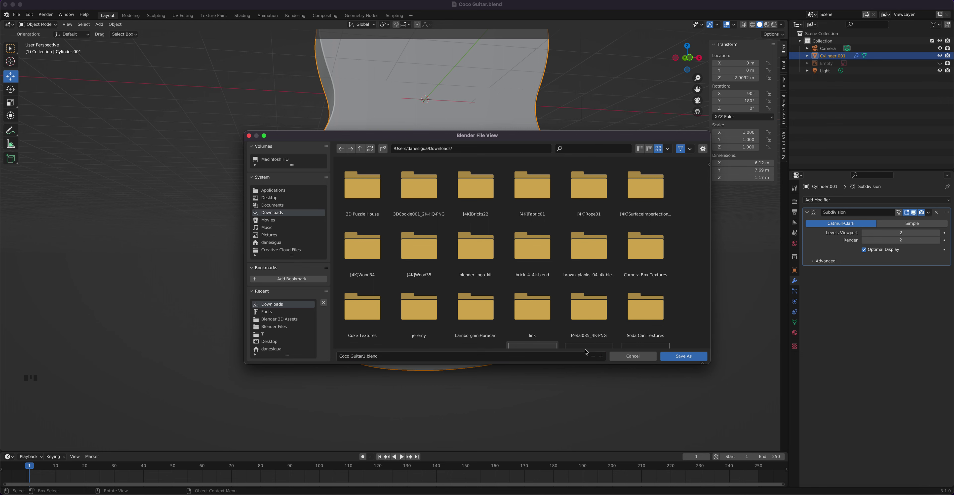
pyautogui.click(679, 356)
pyautogui.moveTo(468, 275)
pyautogui.mouseDown(button='middle')
pyautogui.moveTo(479, 274)
pyautogui.moveTo(464, 275)
pyautogui.mouseUp(button='middle')
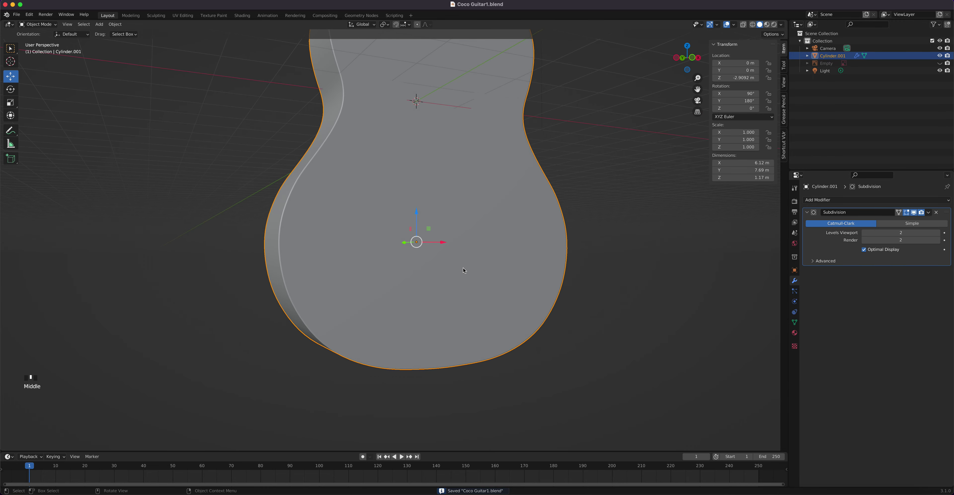
# - Examine the guitar body from several angles in solid, rendered and material preview shading
pyautogui.press('Tab')
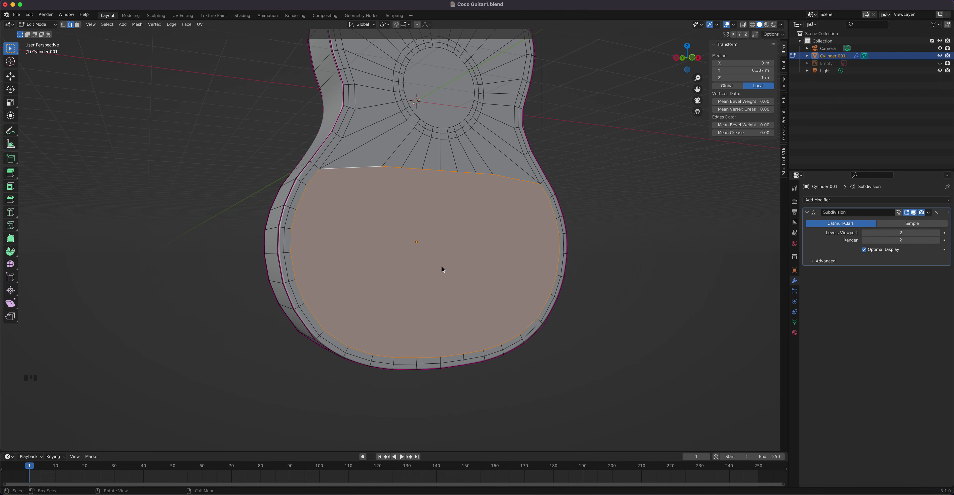
pyautogui.press('Tab')
pyautogui.scroll(-2, 450, 248)
pyautogui.moveTo(450, 248); pyautogui.dragTo(749, 48, button='middle')
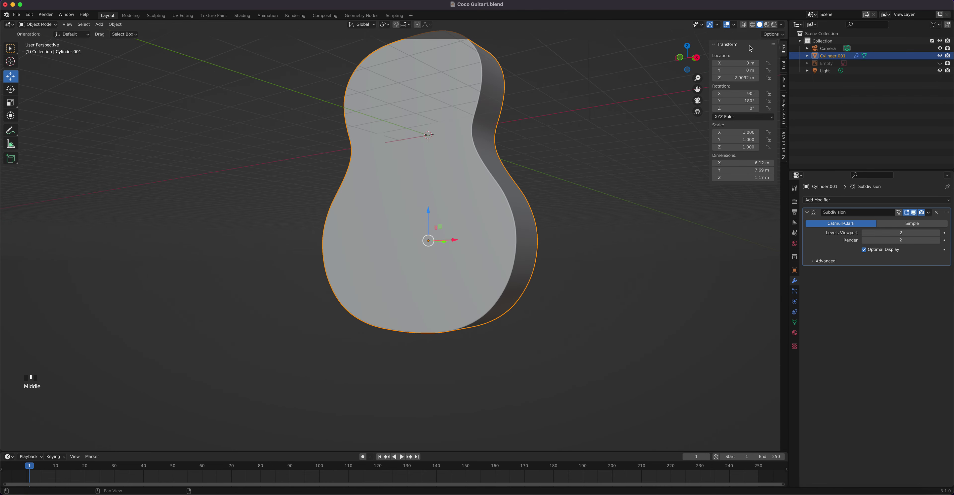
pyautogui.click(774, 26)
pyautogui.moveTo(438, 216)
pyautogui.mouseDown(button='middle')
pyautogui.moveTo(541, 232)
pyautogui.moveTo(521, 181)
pyautogui.moveTo(492, 206)
pyautogui.mouseUp(button='middle')
pyautogui.scroll(2, 429, 174)
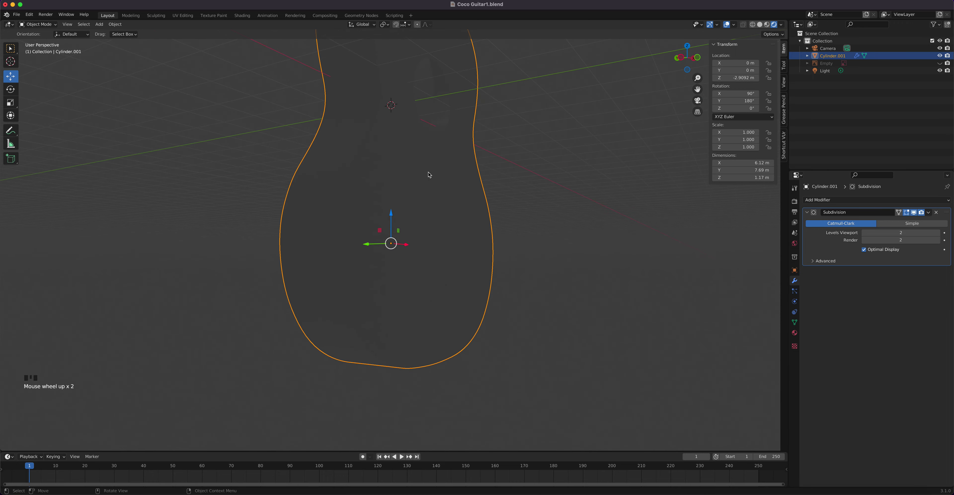
pyautogui.click(767, 25)
pyautogui.moveTo(703, 80); pyautogui.dragTo(504, 239, button='middle')
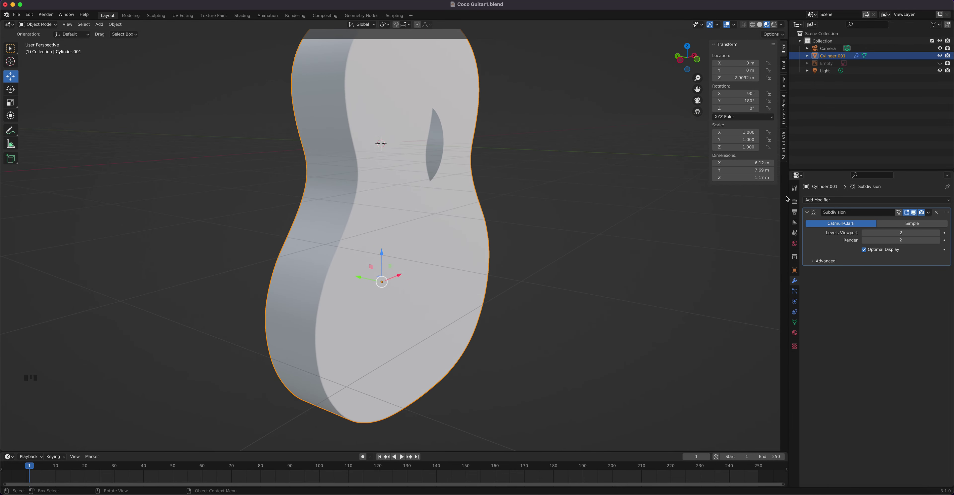
# - Add a Solidify modifier to the guitar body and switch the viewport back to solid shading
pyautogui.click(818, 200)
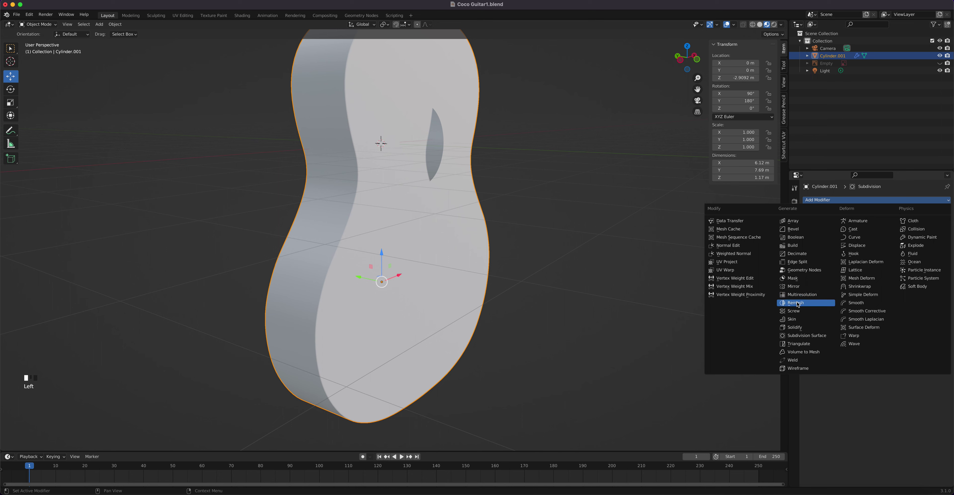
pyautogui.click(806, 328)
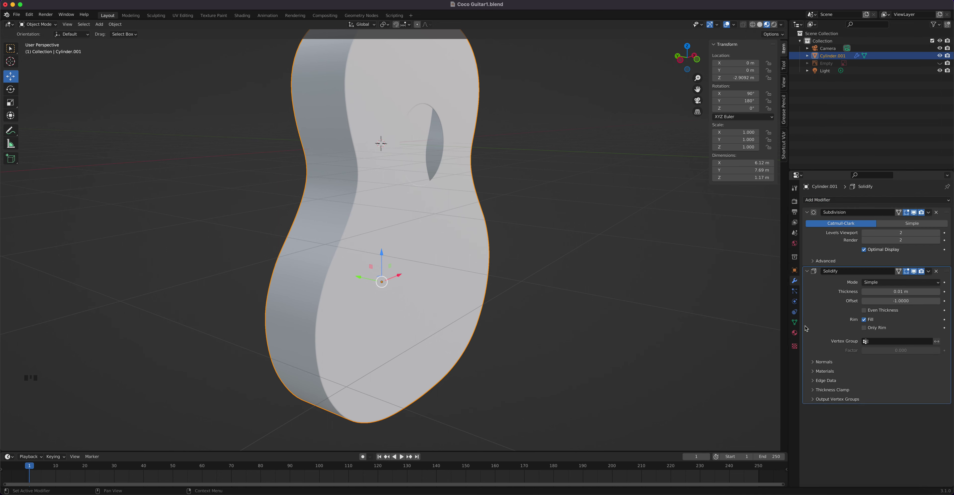
pyautogui.click(759, 25)
# - Enable Even Thickness on the Solidify modifier and set its thickness to 0.02 m
pyautogui.scroll(5, 463, 74)
pyautogui.moveTo(463, 74)
pyautogui.keyDown('shift'); pyautogui.mouseDown(button='middle')
pyautogui.moveTo(410, 204)
pyautogui.moveTo(487, 240)
pyautogui.moveTo(468, 246)
pyautogui.moveTo(349, 229)
pyautogui.moveTo(370, 236)
pyautogui.mouseUp(button='middle'); pyautogui.keyUp('shift')
pyautogui.scroll(3, 466, 228)
pyautogui.click(864, 311)
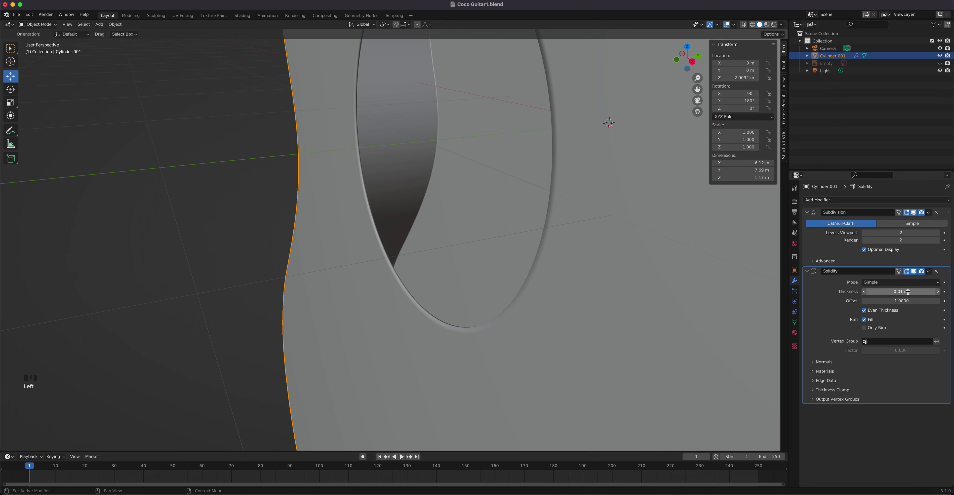
pyautogui.click(938, 292)
pyautogui.click(937, 292)
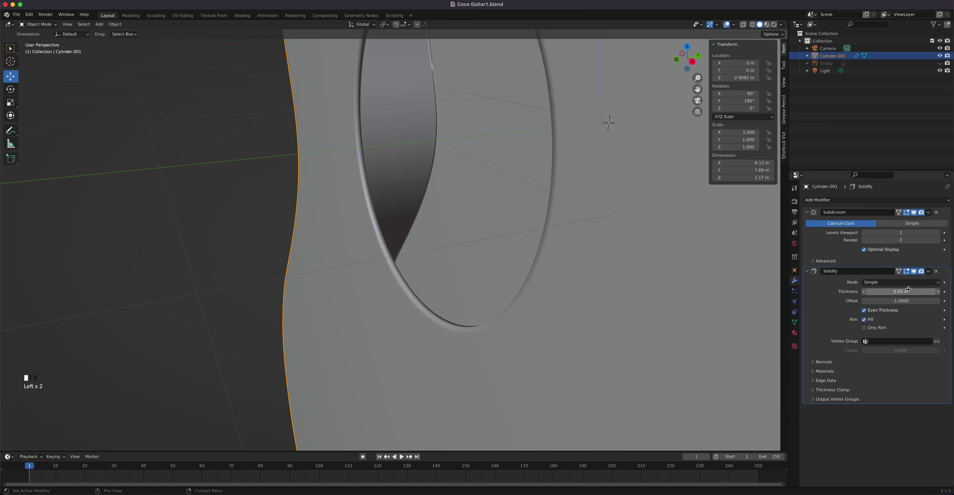
pyautogui.click(863, 292)
pyautogui.scroll(-3, 487, 189)
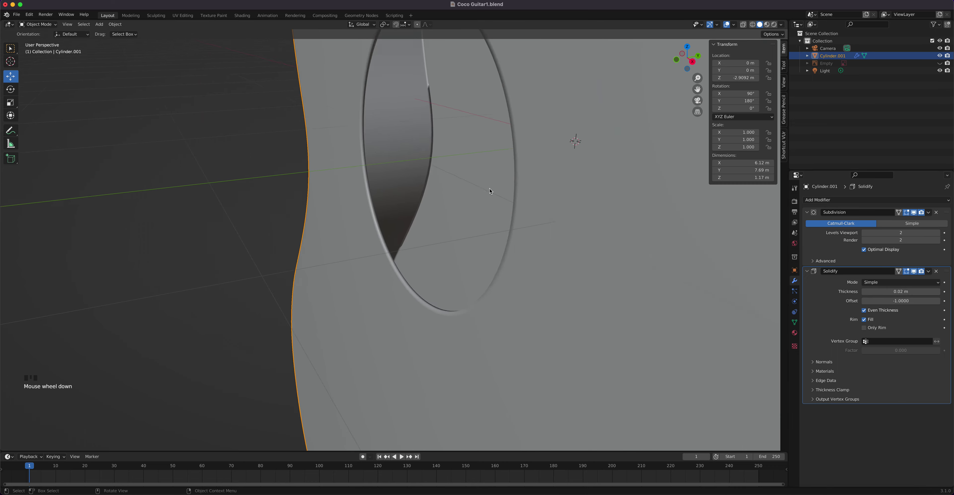
# - Deselect the mesh and inspect the thickened sound hole rim in both Edit Mode and Object Mode
pyautogui.moveTo(467, 179); pyautogui.dragTo(539, 202, button='middle')
pyautogui.press('Tab')
pyautogui.scroll(-3, 539, 204)
pyautogui.scroll(-2, 538, 204)
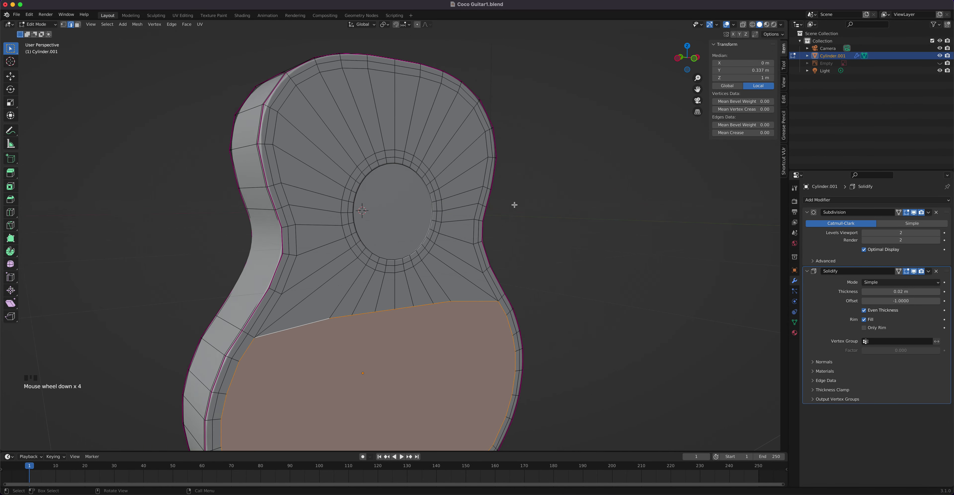
pyautogui.press('Tab')
pyautogui.press('Tab')
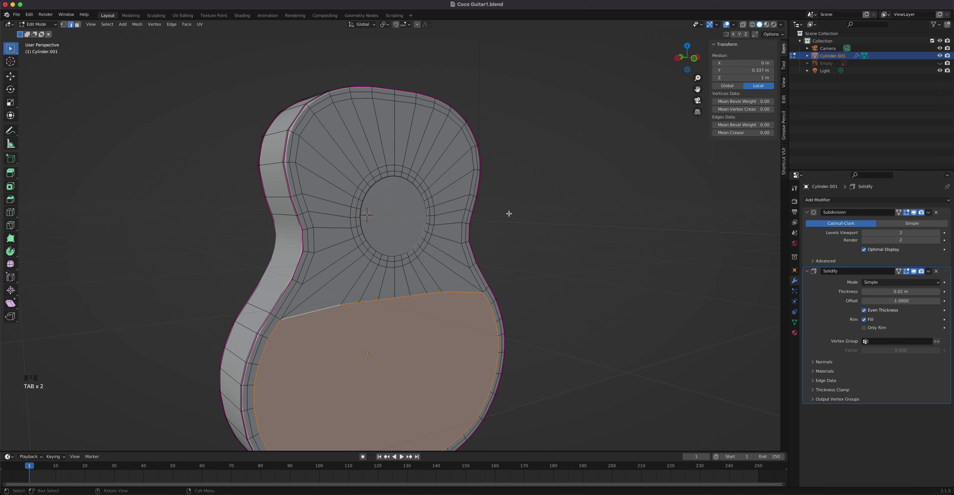
pyautogui.hotkey('alt', 'a')
pyautogui.moveTo(515, 208); pyautogui.dragTo(422, 202, button='middle')
pyautogui.press('Tab')
pyautogui.scroll(8, 420, 200)
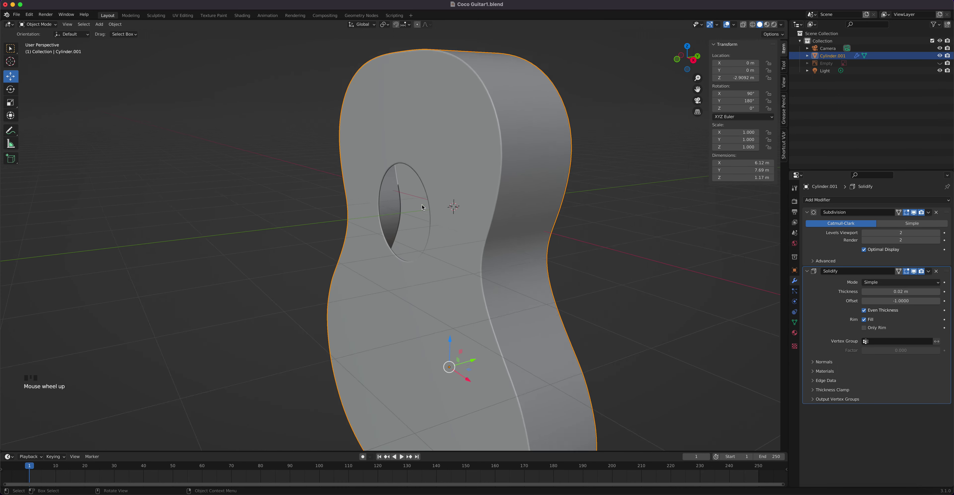
pyautogui.scroll(1, 389, 207)
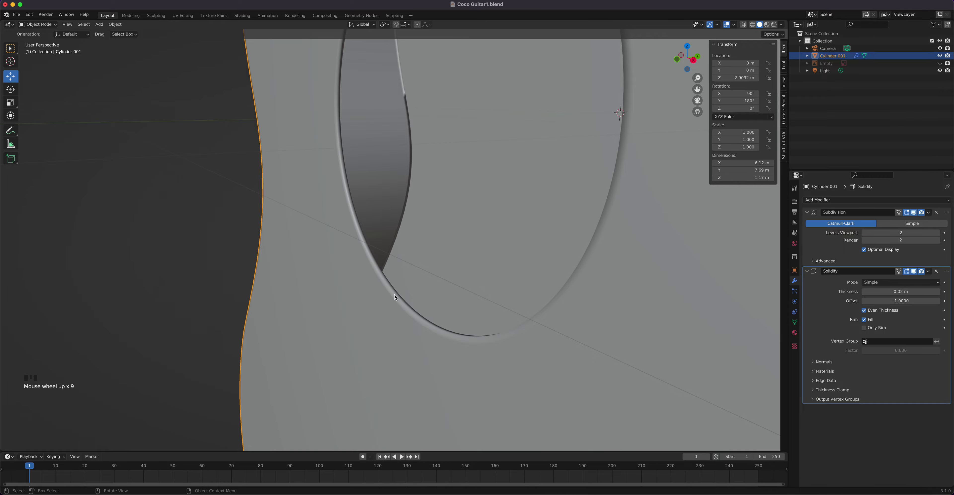
# - Add one loop cut around the sound hole and slide it close to the hole's edge with a factor of -0.740
pyautogui.press('Tab')
pyautogui.moveTo(365, 211); pyautogui.dragTo(445, 230, button='middle')
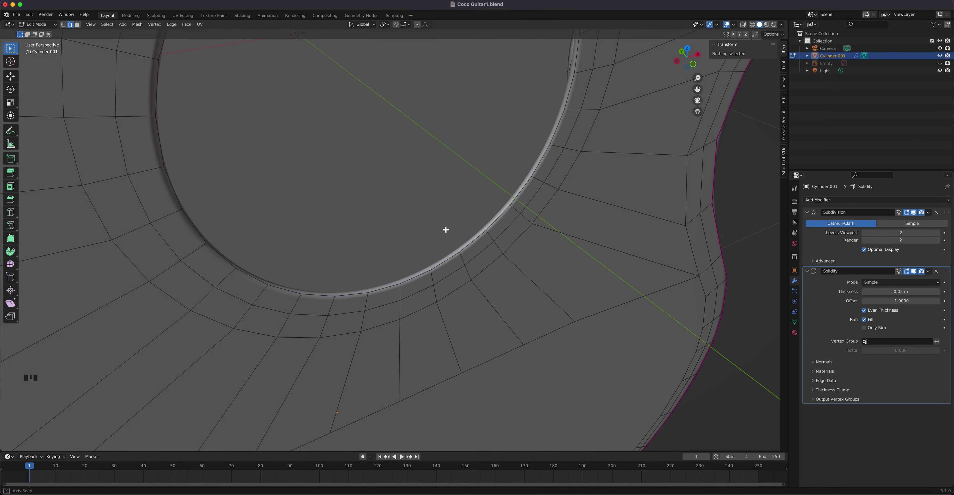
pyautogui.hotkey('ctrl', 'r')
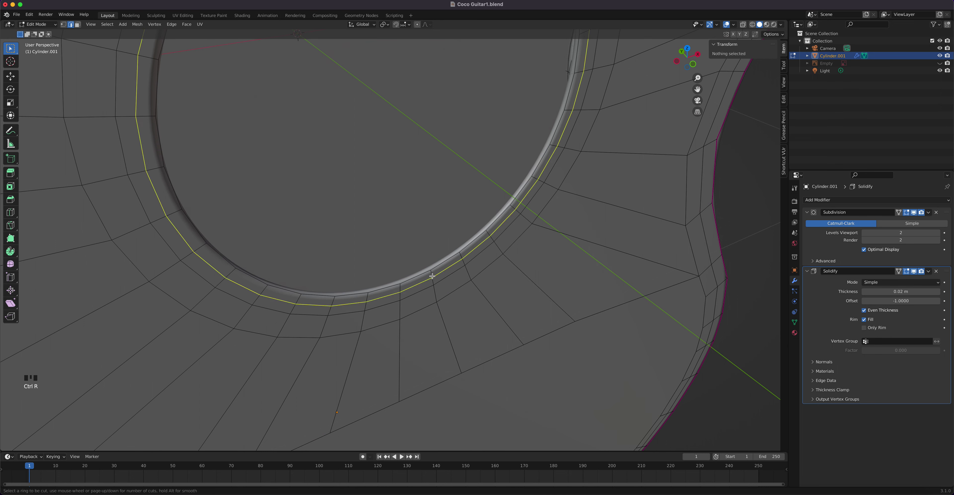
pyautogui.click(431, 270)
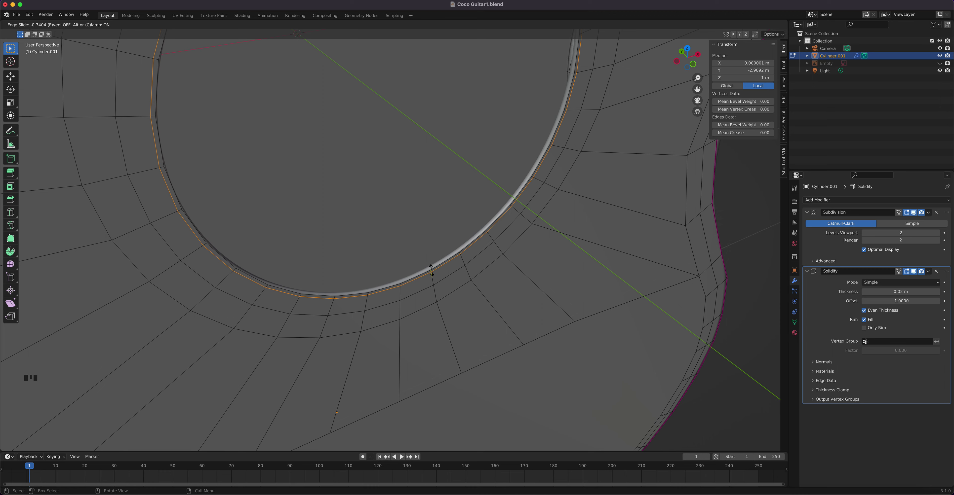
pyautogui.click(431, 270)
pyautogui.moveTo(457, 258); pyautogui.dragTo(560, 246, button='middle')
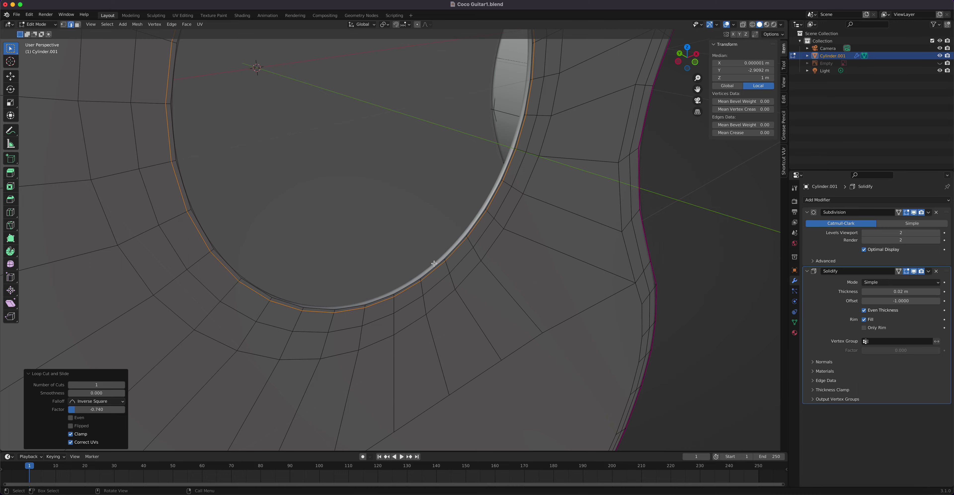
pyautogui.moveTo(642, 250); pyautogui.dragTo(389, 210, button='middle')
pyautogui.scroll(3, 393, 214)
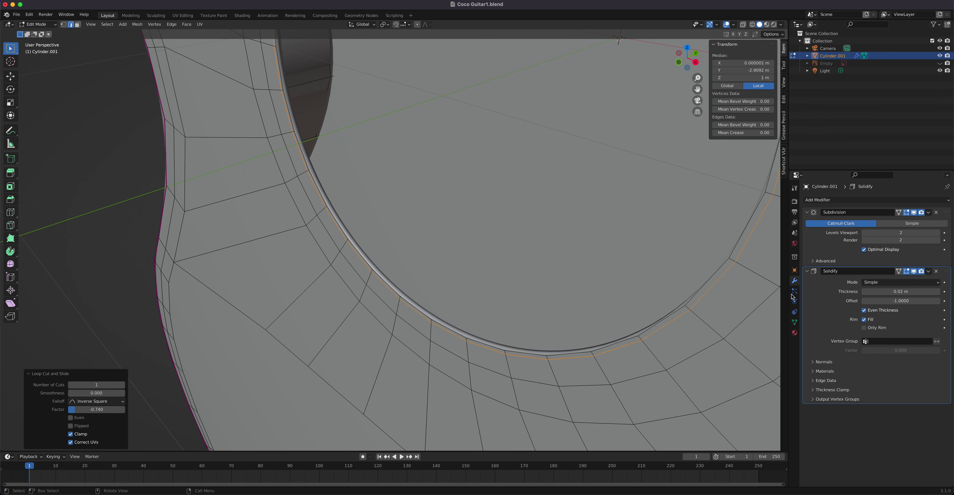
# - Apply the Solidify modifier to the guitar body in Object Mode
pyautogui.press('Tab')
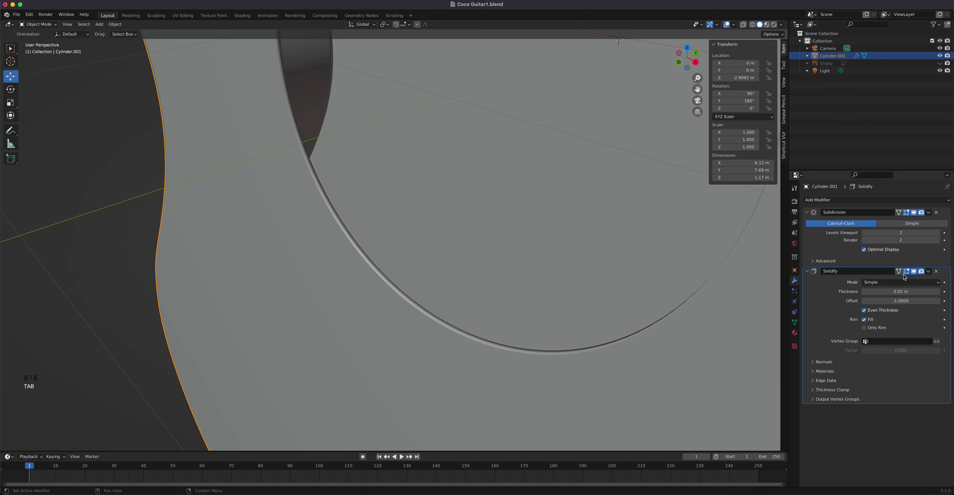
pyautogui.click(928, 272)
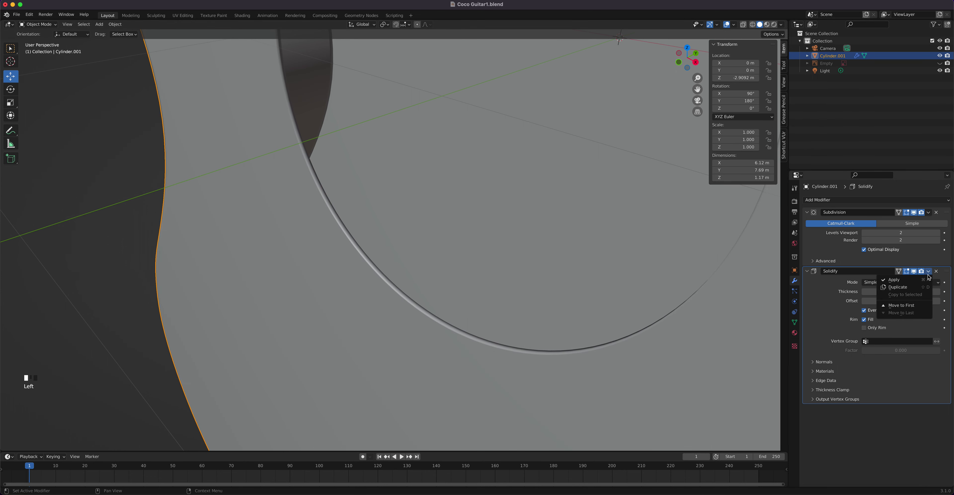
pyautogui.click(916, 281)
# - In Edit Mode, turn off the Subdivision modifier's viewport display and inspect the sound hole rim's real geometry
pyautogui.press('Tab')
pyautogui.scroll(4, 368, 293)
pyautogui.moveTo(368, 293); pyautogui.dragTo(394, 272, button='middle')
pyautogui.scroll(1, 409, 272)
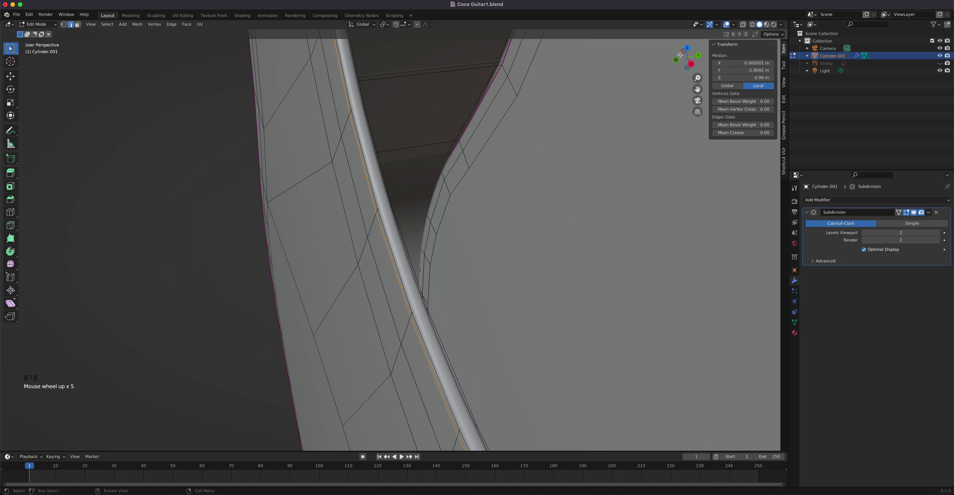
pyautogui.click(914, 213)
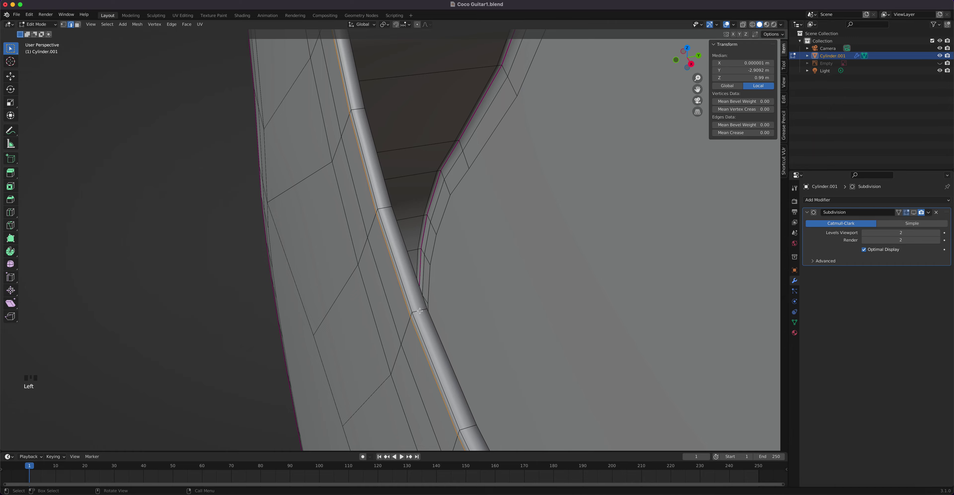
pyautogui.scroll(-13, 405, 258)
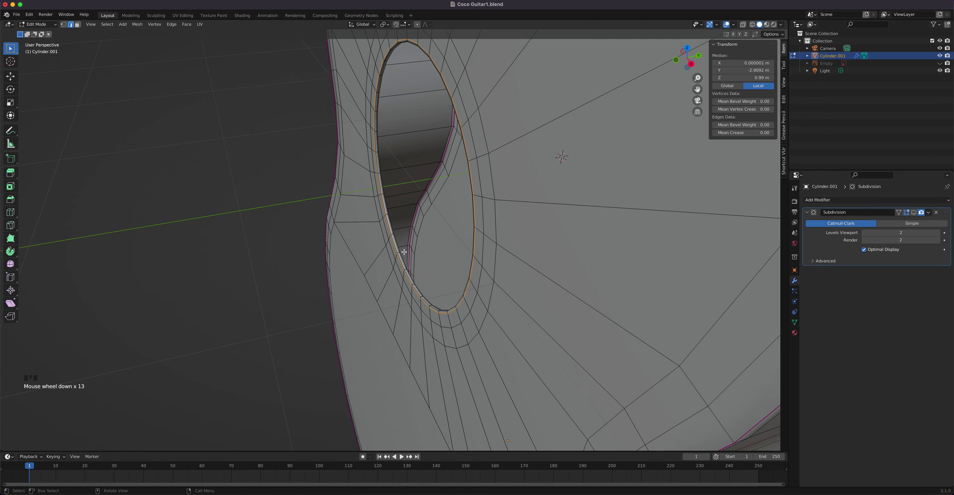
pyautogui.moveTo(403, 235)
pyautogui.mouseDown(button='middle')
pyautogui.moveTo(432, 224)
pyautogui.moveTo(420, 234)
pyautogui.mouseUp(button='middle')
pyautogui.scroll(7, 385, 283)
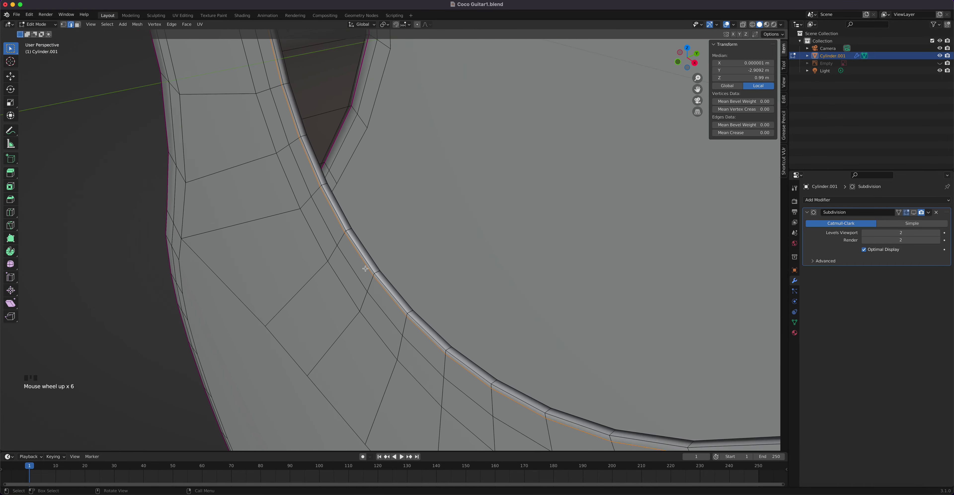
# - Undo applying the Solidify modifier and hiding the subdivision, restoring both as live modifiers on the guitar body
pyautogui.moveTo(370, 272); pyautogui.dragTo(372, 266, button='middle')
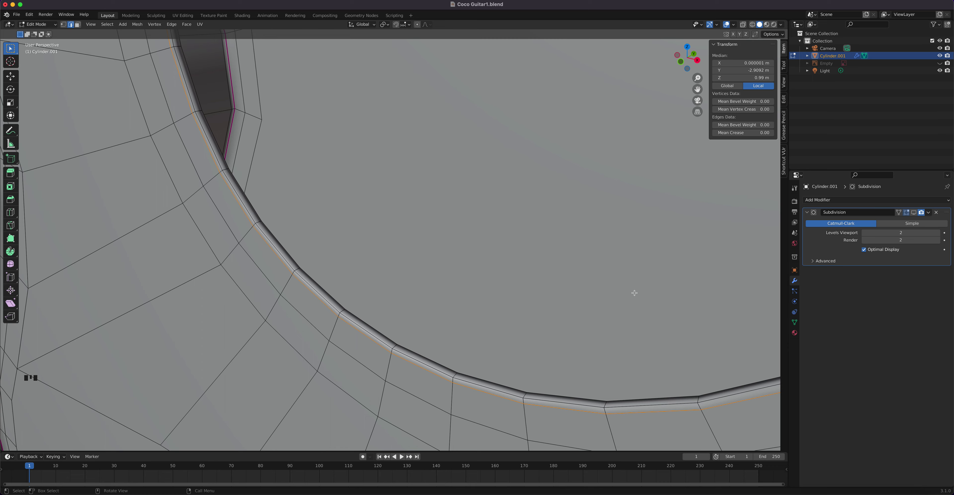
pyautogui.hotkey('ctrl', 'z')
pyautogui.hotkey('ctrl', 'z')
pyautogui.hotkey('ctrl', 'z')
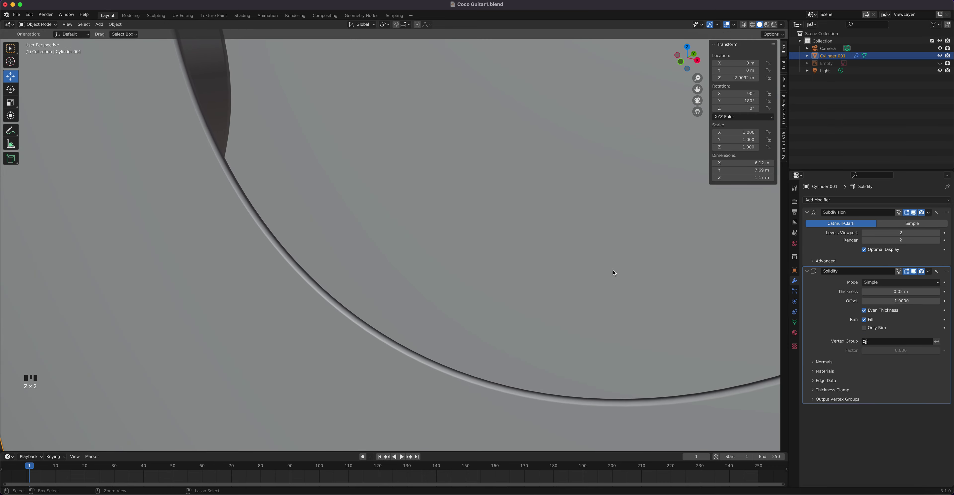
# - In Edit Mode, select the innermost edge loop around the sound hole and set its mean crease to 1.00
pyautogui.moveTo(634, 280); pyautogui.dragTo(411, 317, button='middle')
pyautogui.scroll(3, 384, 318)
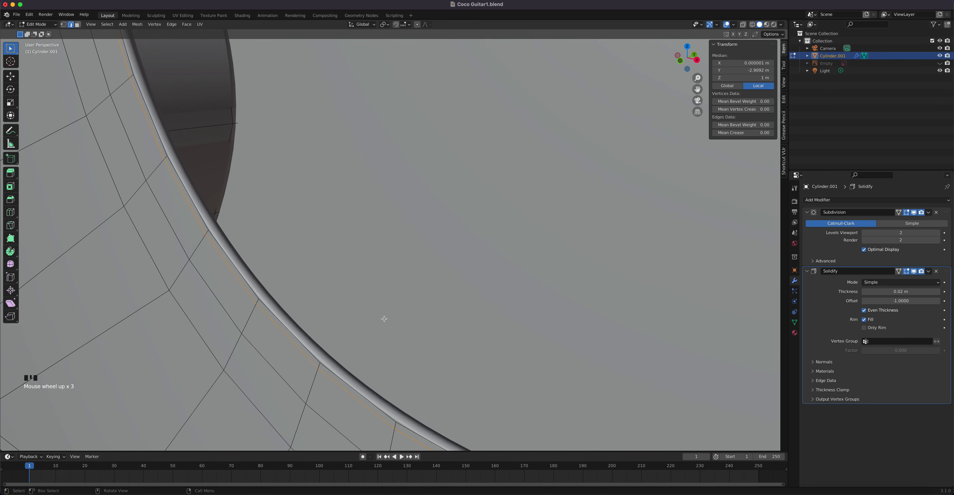
pyautogui.keyDown('alt'); pyautogui.click(315, 354); pyautogui.keyUp('alt')
pyautogui.moveTo(736, 133); pyautogui.dragTo(770, 132)
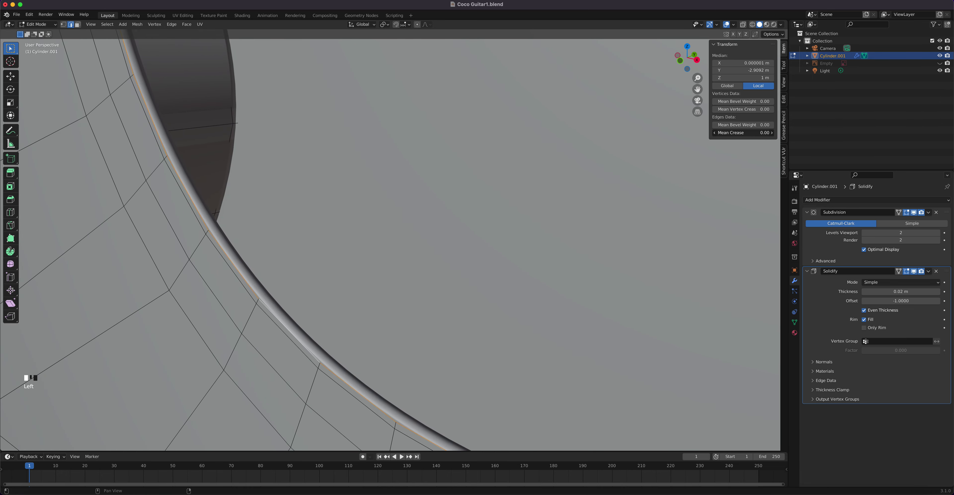
pyautogui.scroll(-3, 333, 246)
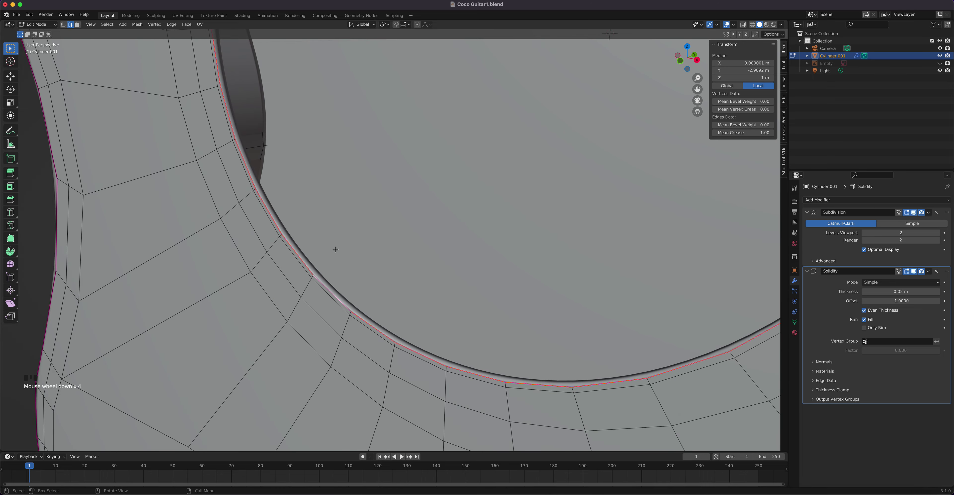
# - Return to Object Mode and inspect the whole guitar body with its creased sound hole from an angle
pyautogui.press('Tab')
pyautogui.scroll(-5, 385, 265)
pyautogui.moveTo(396, 265); pyautogui.dragTo(463, 223, button='middle')
pyautogui.scroll(-4, 451, 249)
pyautogui.moveTo(412, 257); pyautogui.dragTo(486, 262, button='middle')
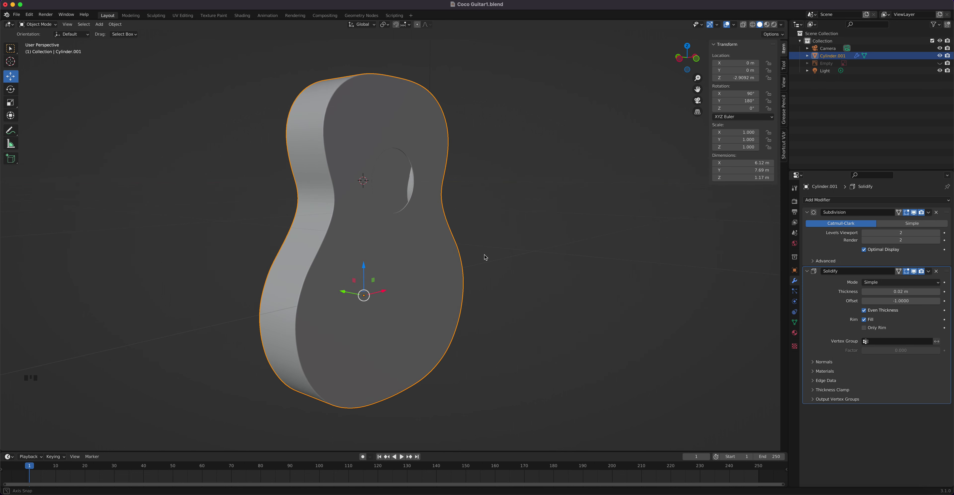